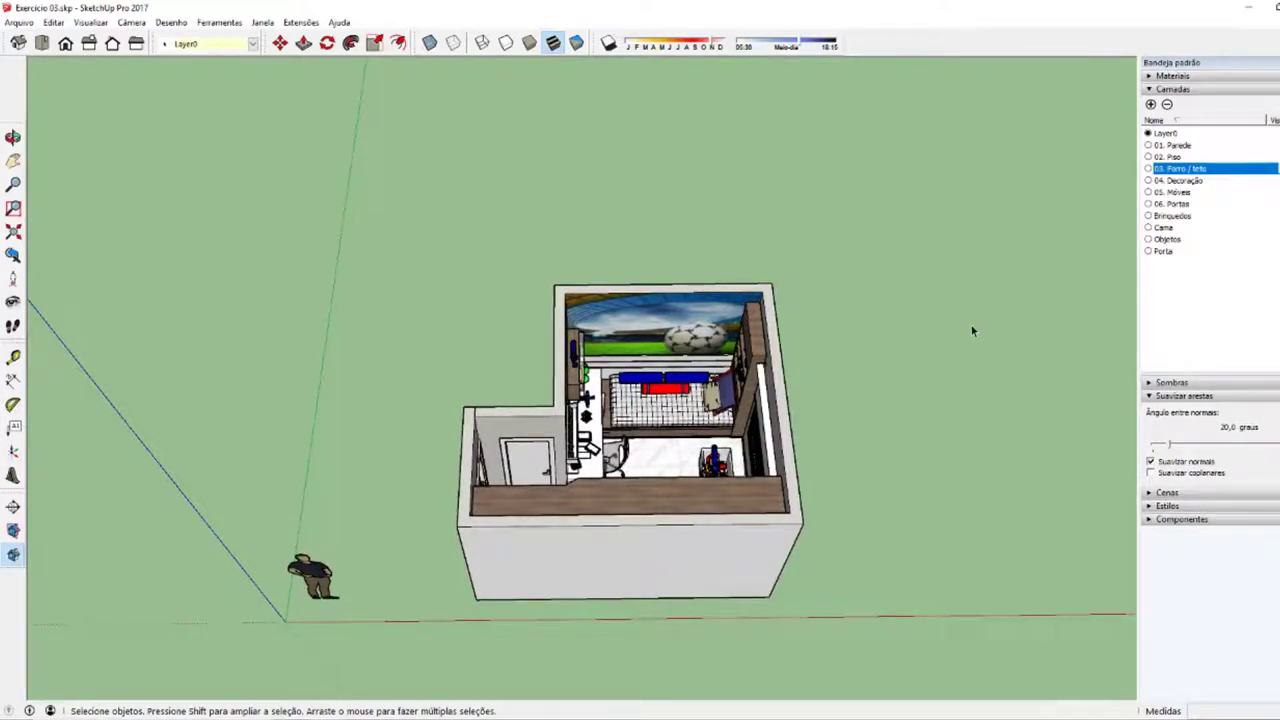
- Orbit the bedroom model from a couple of angles, ending near a top-down view
mouse_move(929, 457)
middle_down()
mouse_move(268, 435)
mouse_move(691, 580)
middle_up()
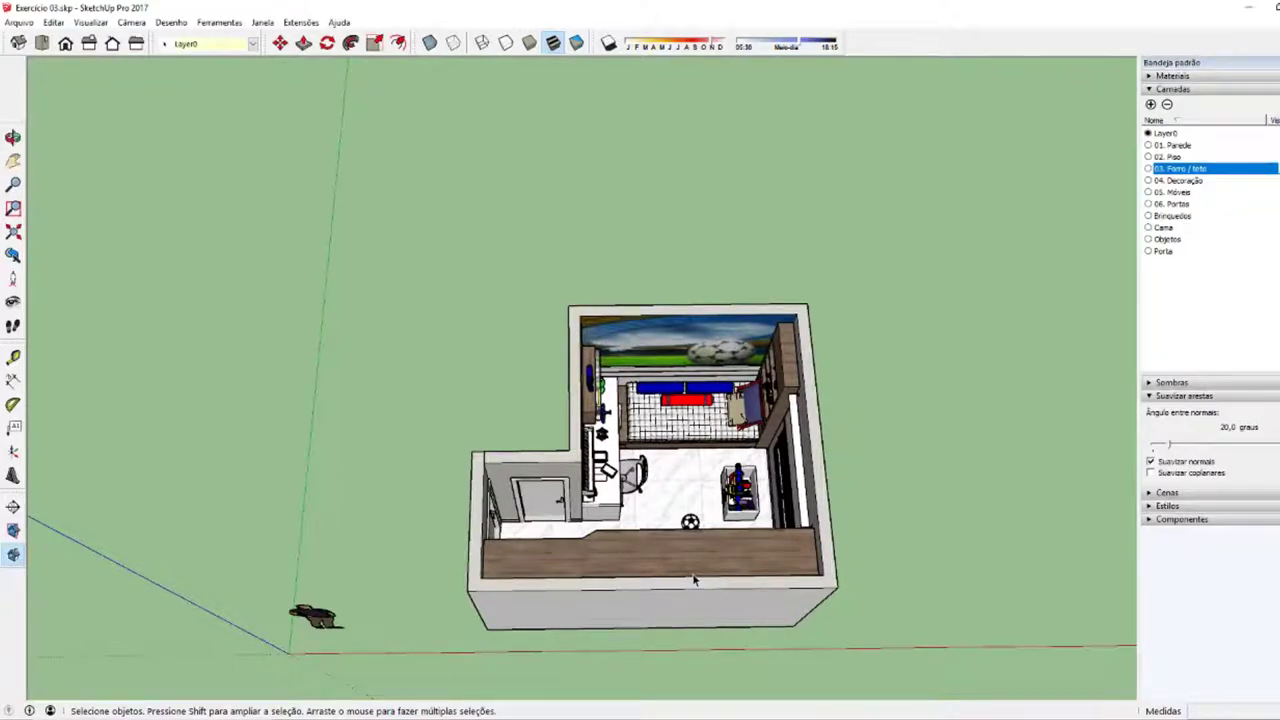
middle_drag(694, 580, 655, 443)
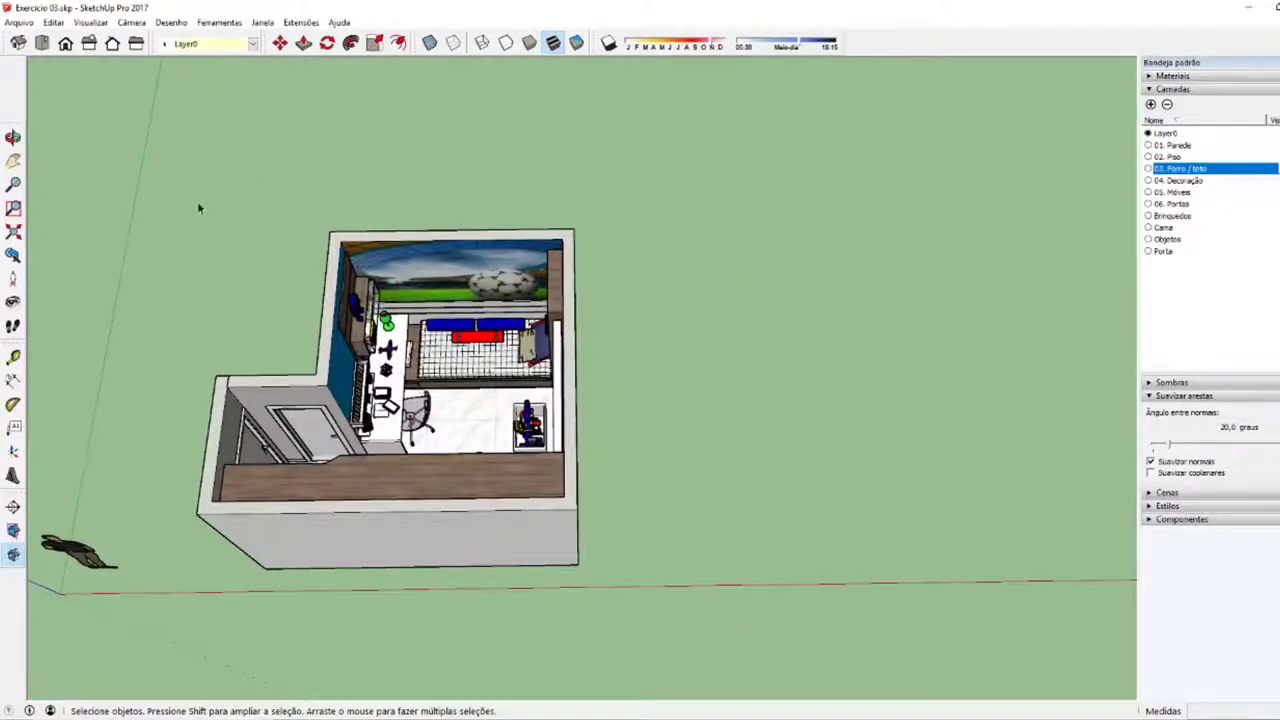
- Float the Sombras shadow settings and show the Norte solar toolbar beside them
drag(592, 44, 760, 136)
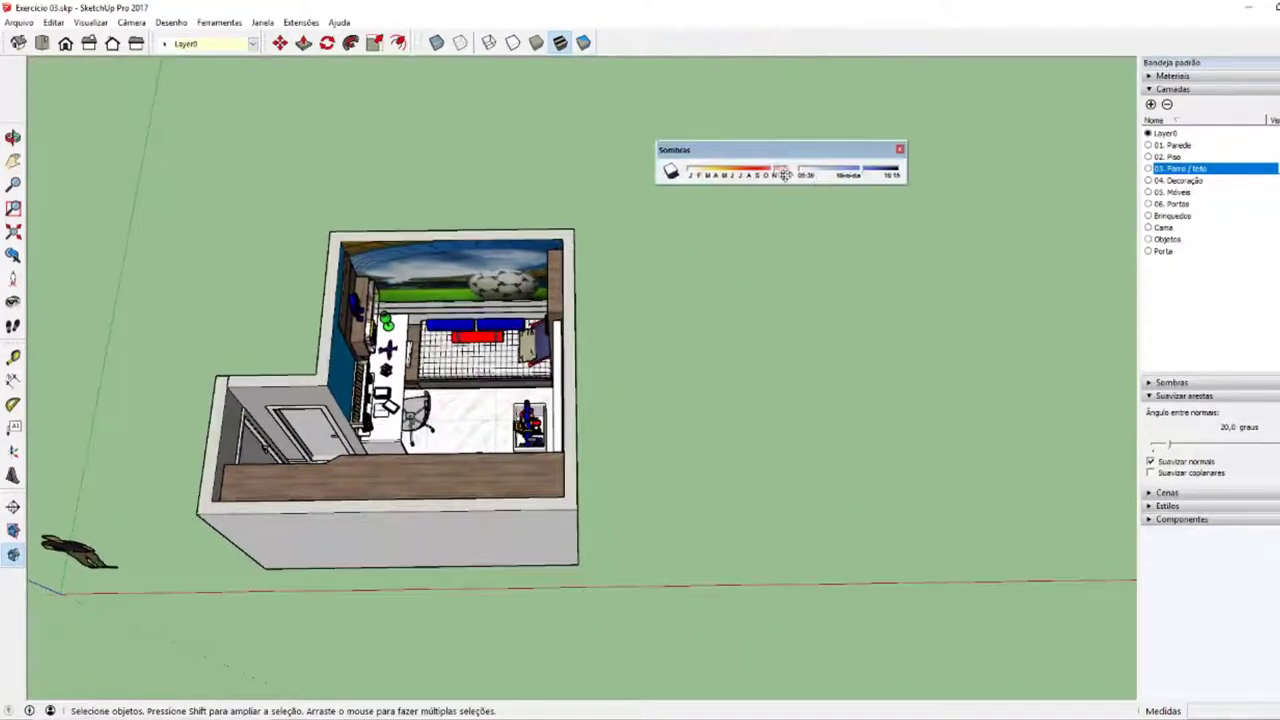
right_click(648, 46)
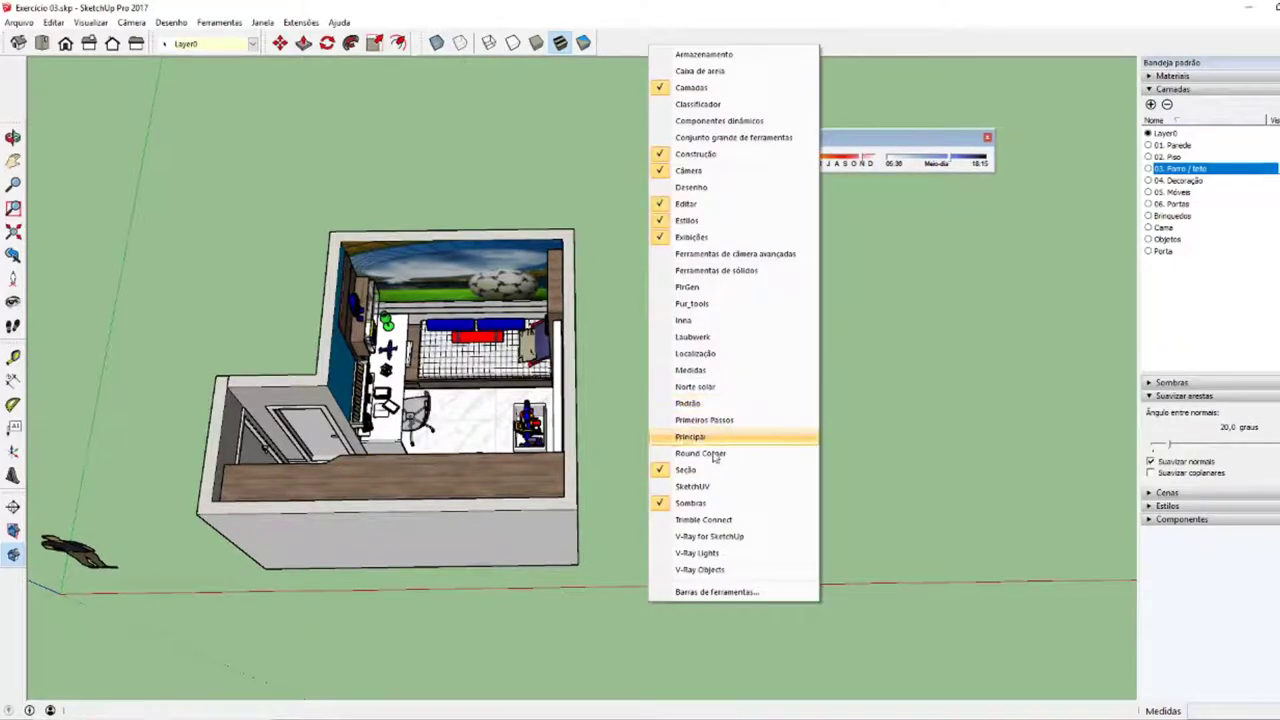
click(695, 386)
drag(515, 134, 671, 140)
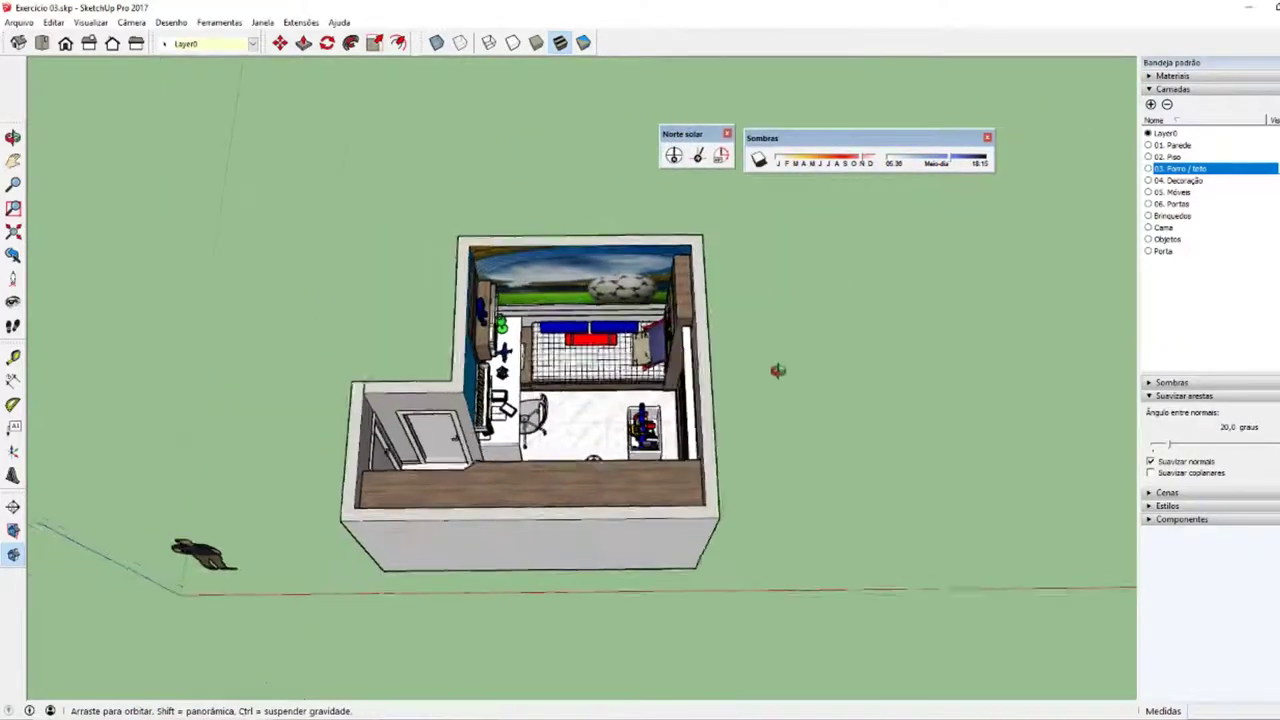
- Set the model's solar north with a compass centre beside the house and a direction
mouse_move(775, 369)
middle_down()
mouse_move(300, 330)
mouse_move(271, 431)
mouse_move(337, 466)
middle_up()
click(698, 155)
click(767, 500)
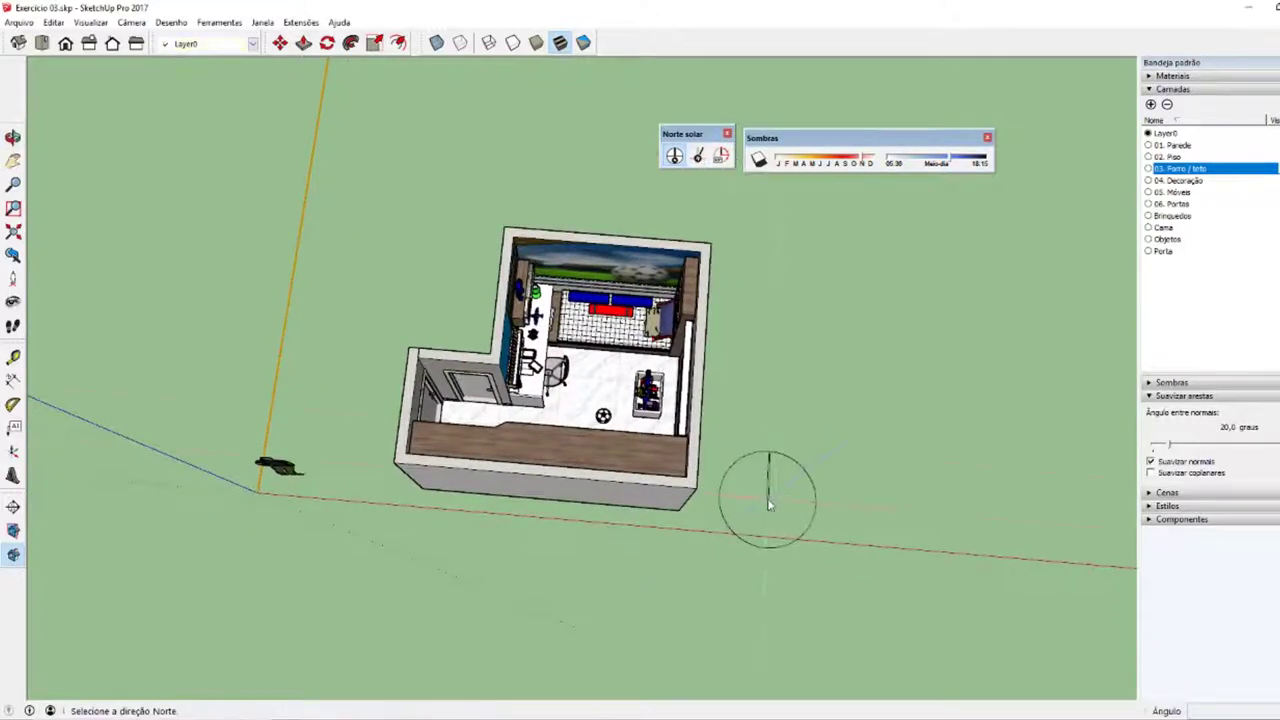
click(843, 620)
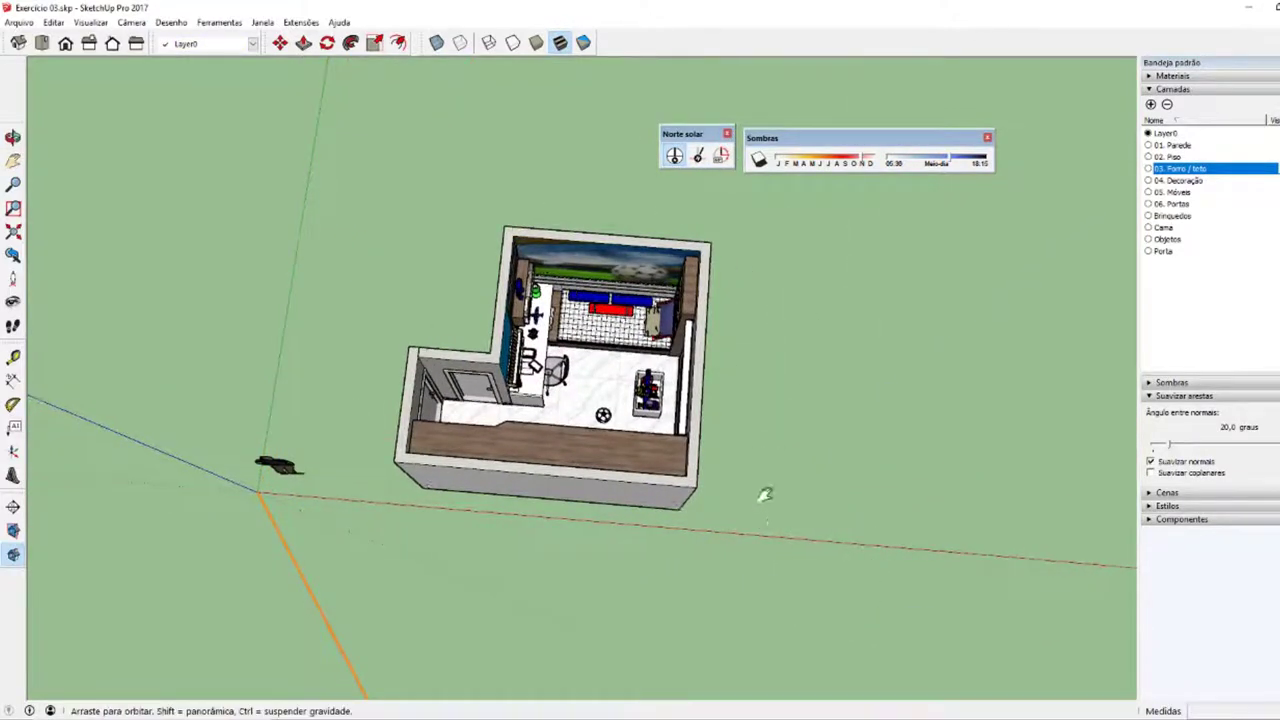
middle_drag(763, 494, 691, 457)
mouse_move(466, 569)
middle_down()
mouse_move(530, 568)
mouse_move(317, 436)
middle_up()
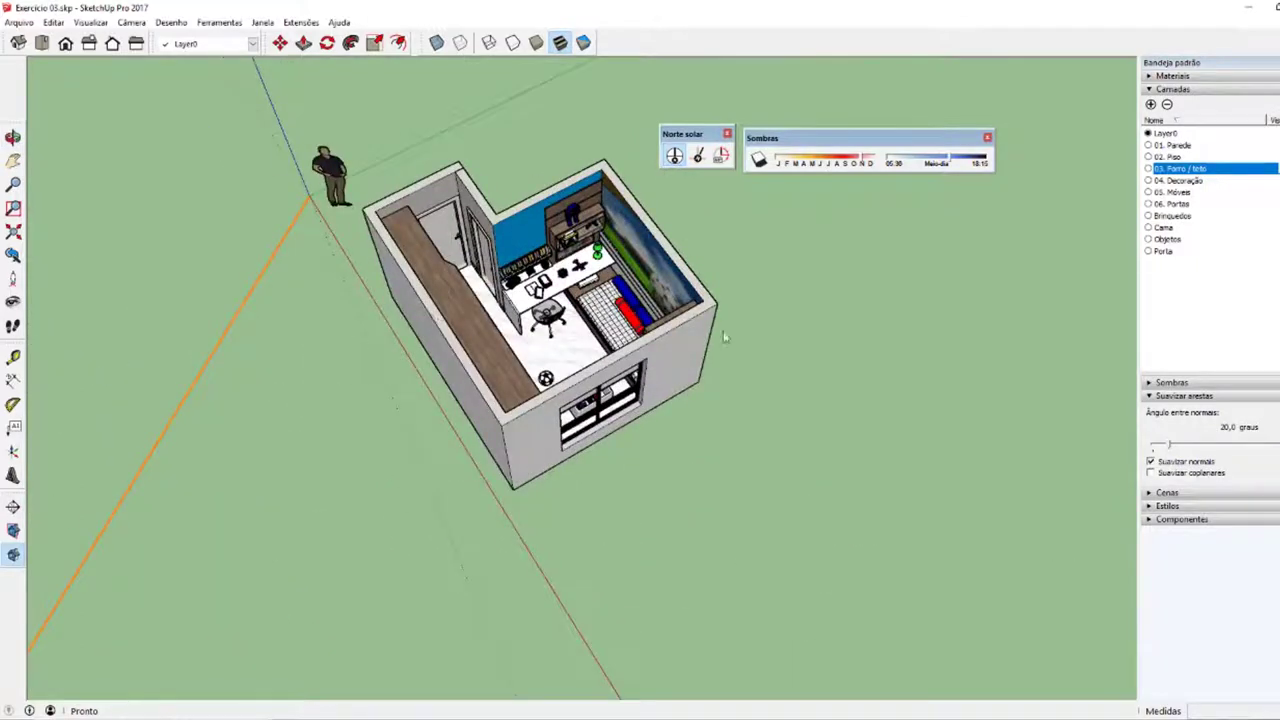
middle_drag(390, 362, 453, 410)
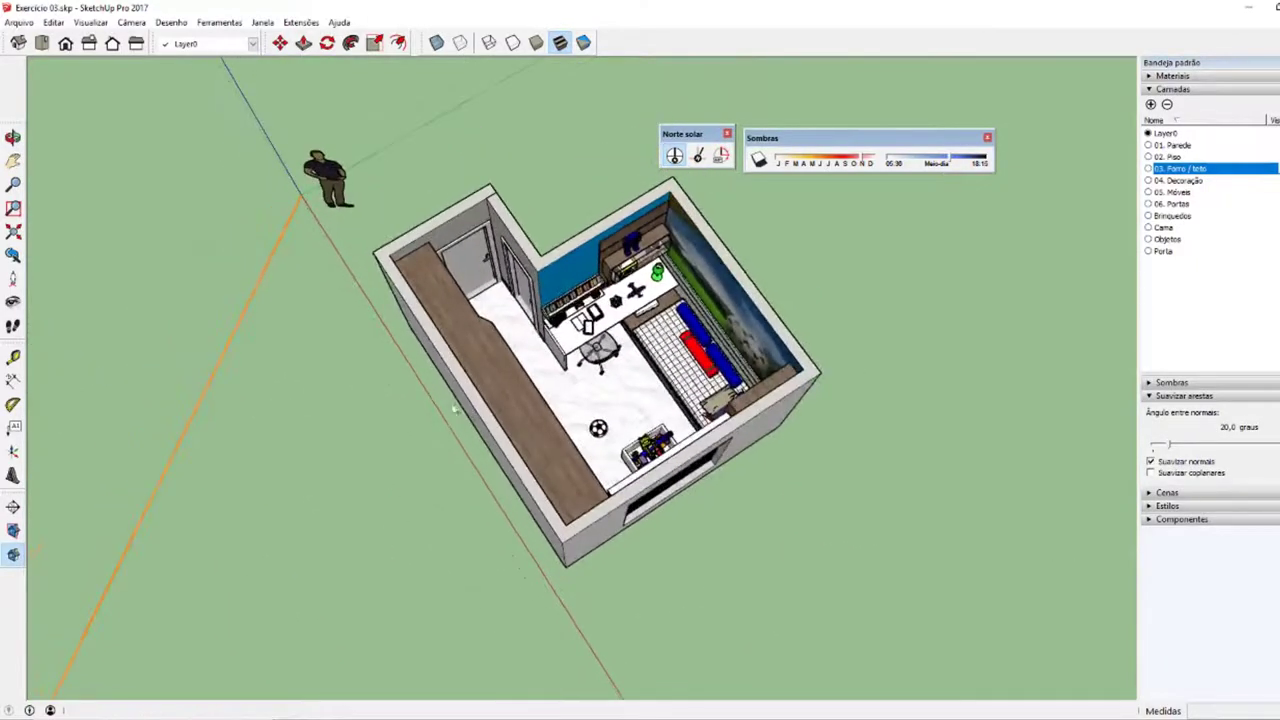
shift+middle_drag(505, 190, 535, 218)
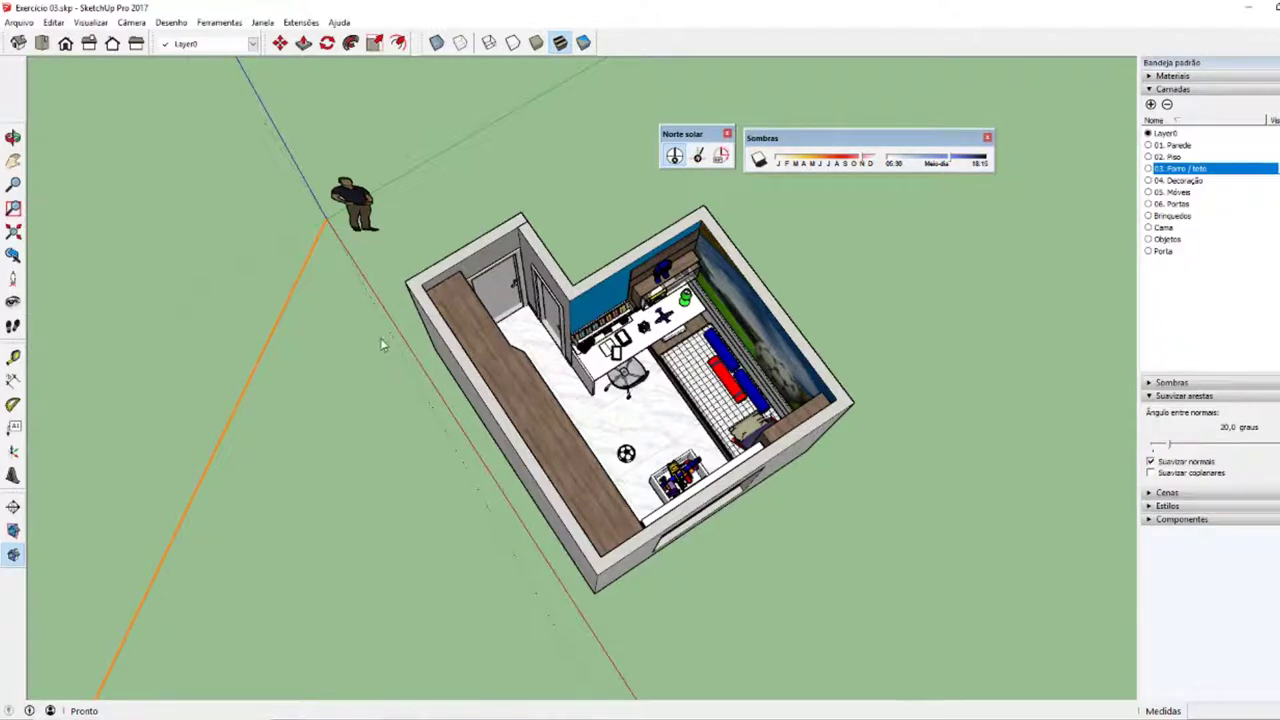
middle_drag(381, 343, 440, 340)
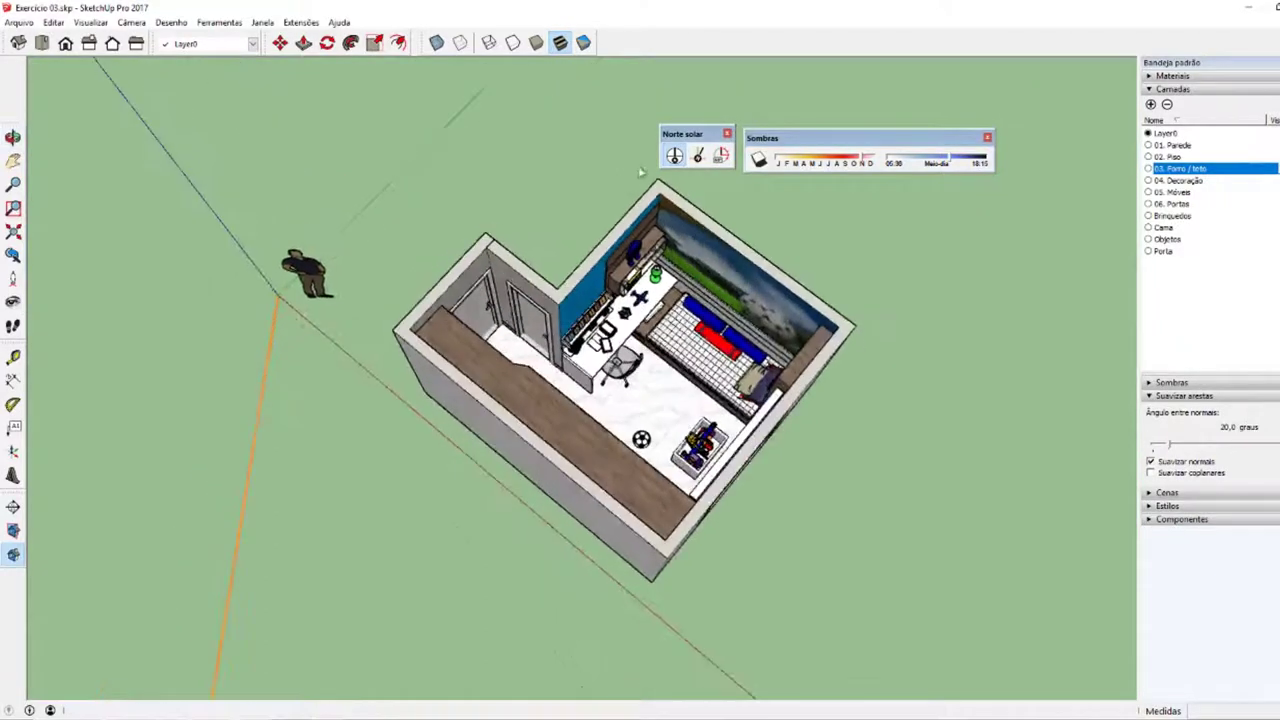
- Hide the solar north line and close the Norte solar toolbar
click(675, 157)
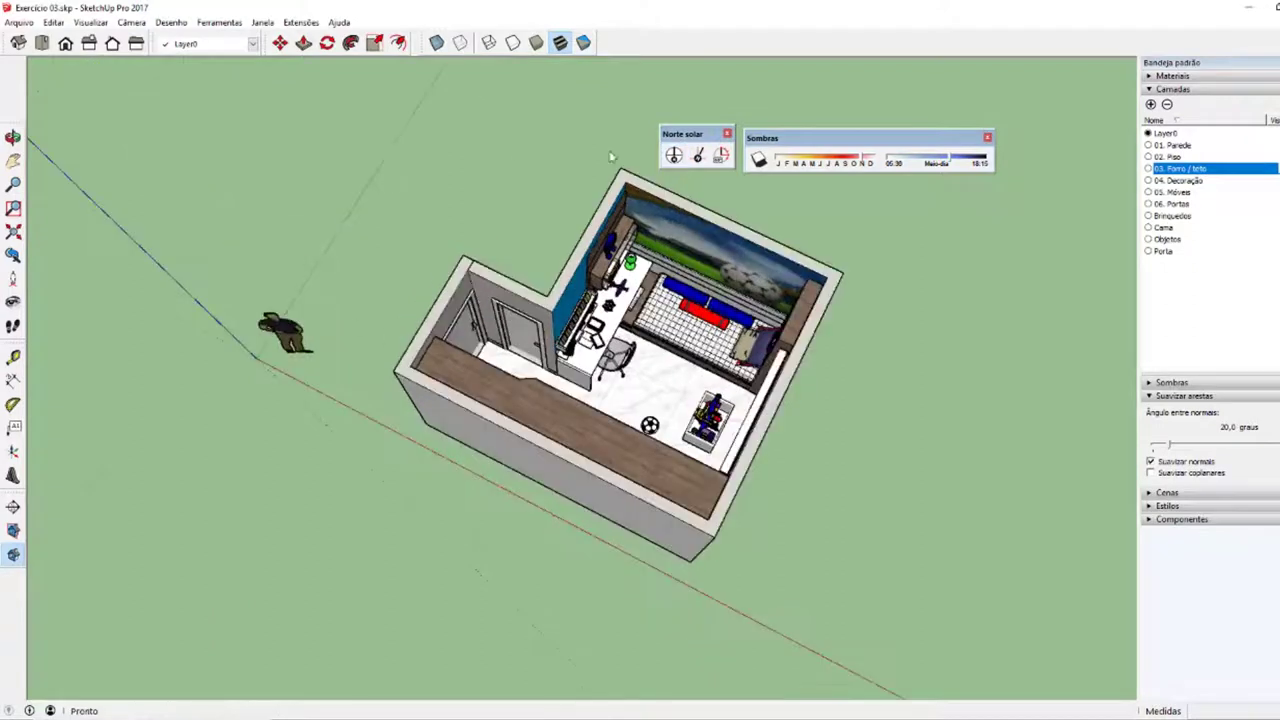
click(675, 157)
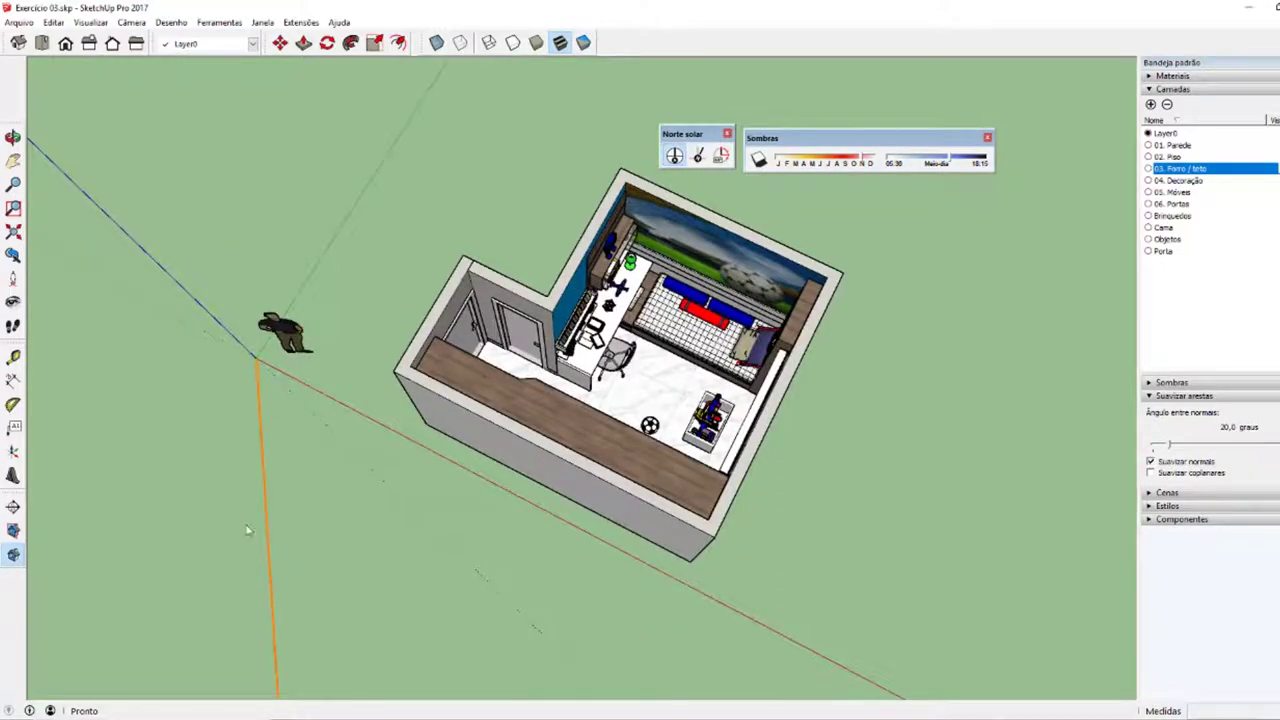
click(675, 157)
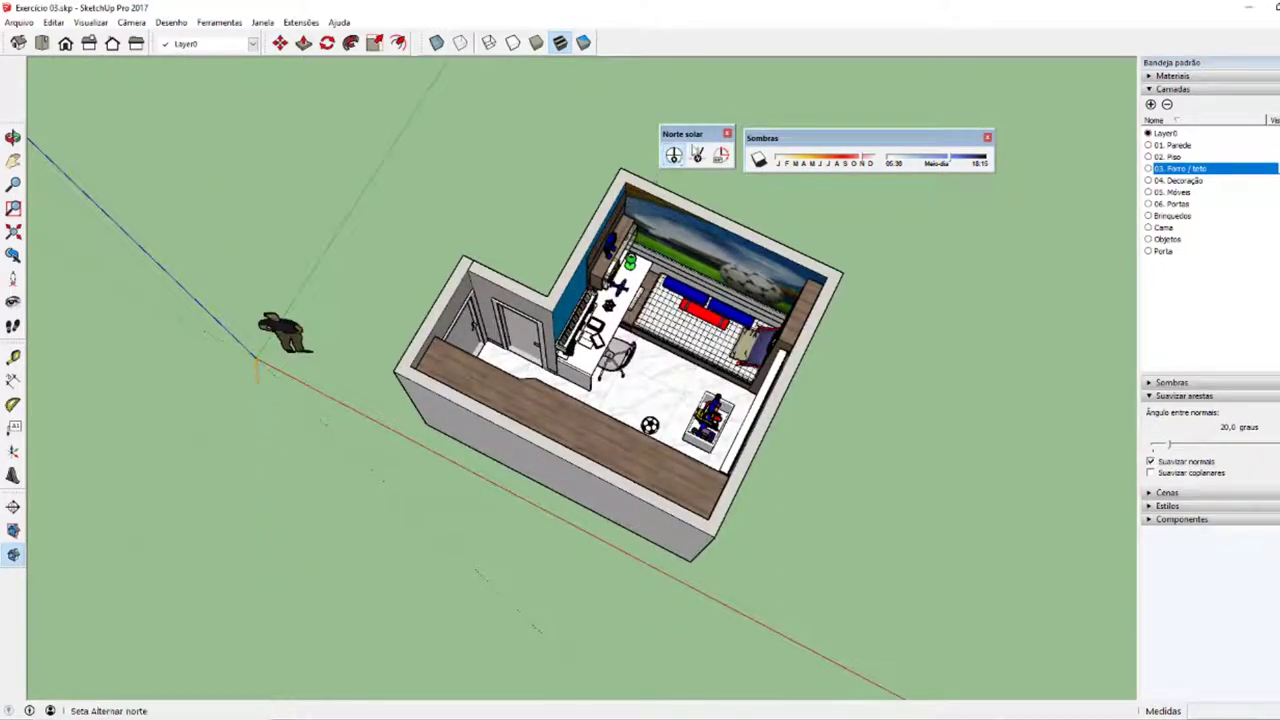
drag(707, 134, 545, 134)
click(566, 133)
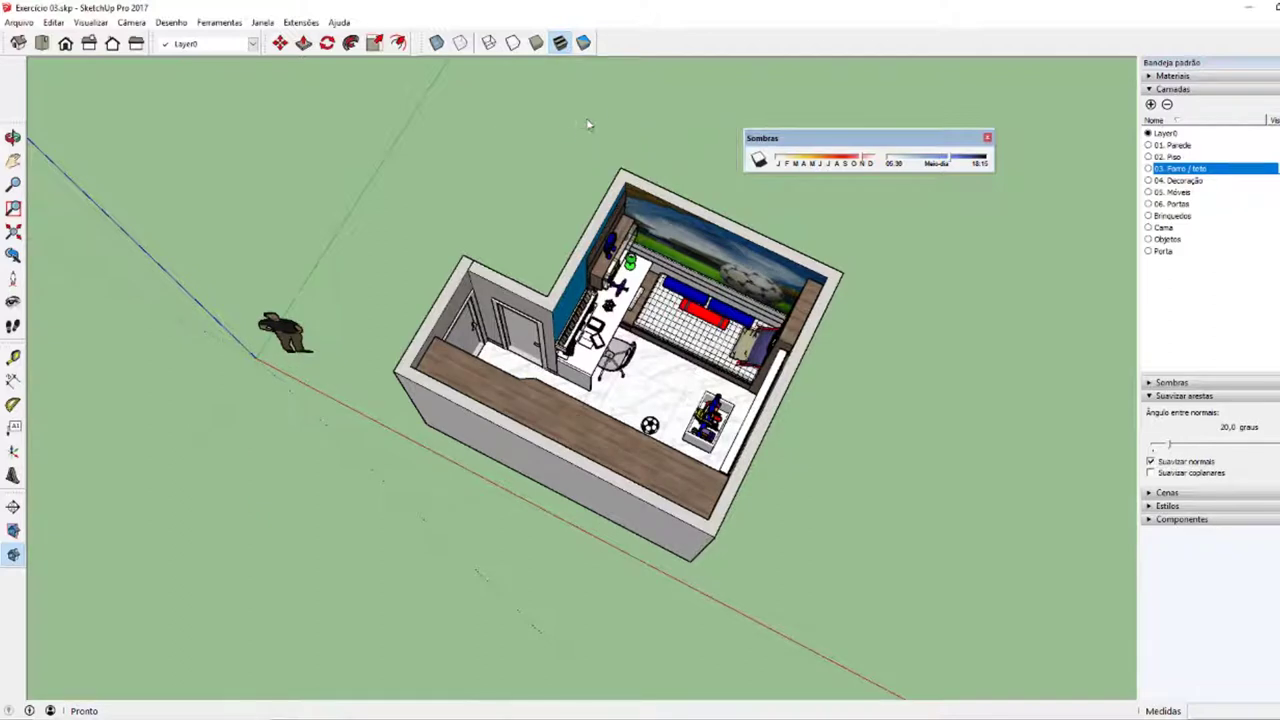
- Show the Localização toolbar and line it up beside the shadow settings
right_click(624, 46)
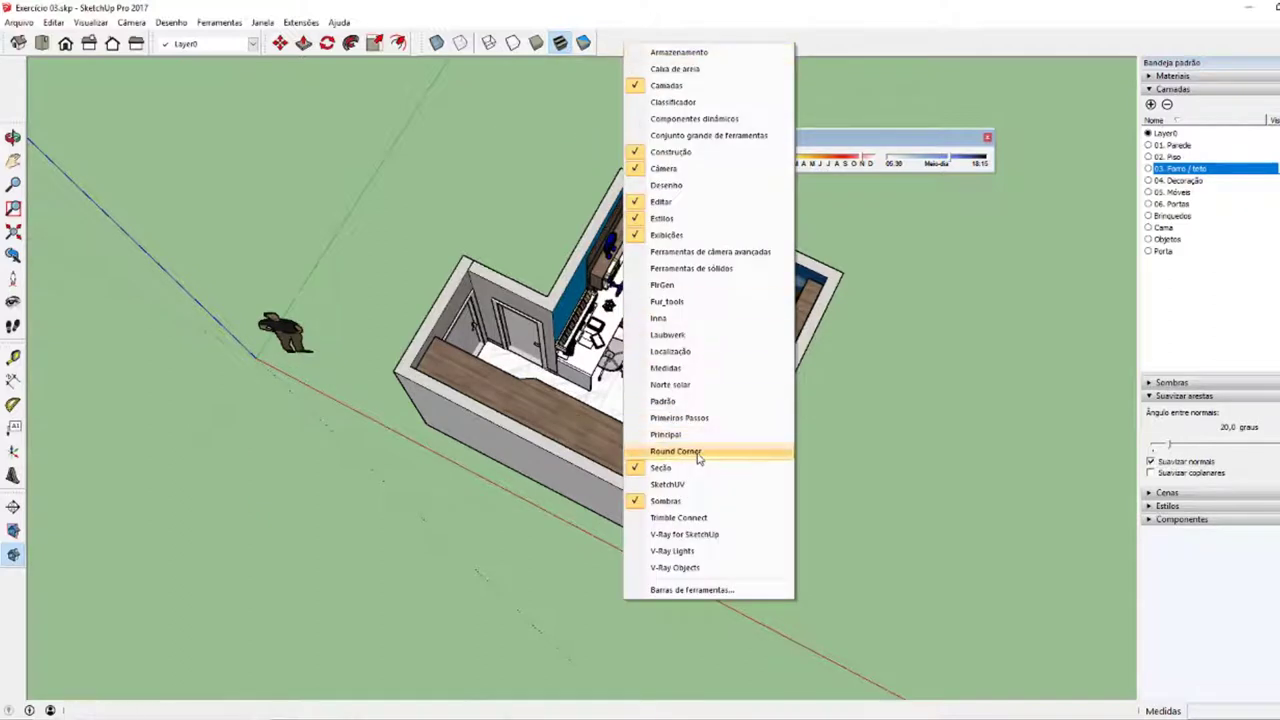
click(678, 352)
drag(786, 139, 812, 111)
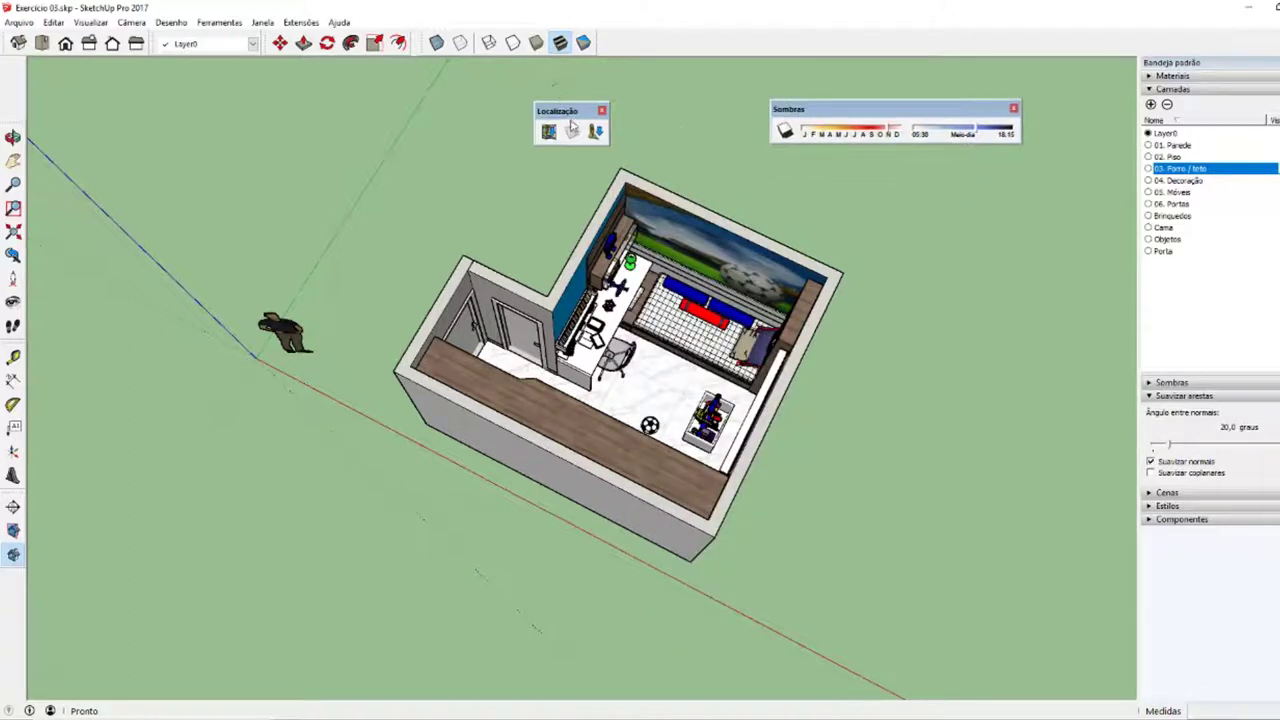
drag(560, 111, 718, 101)
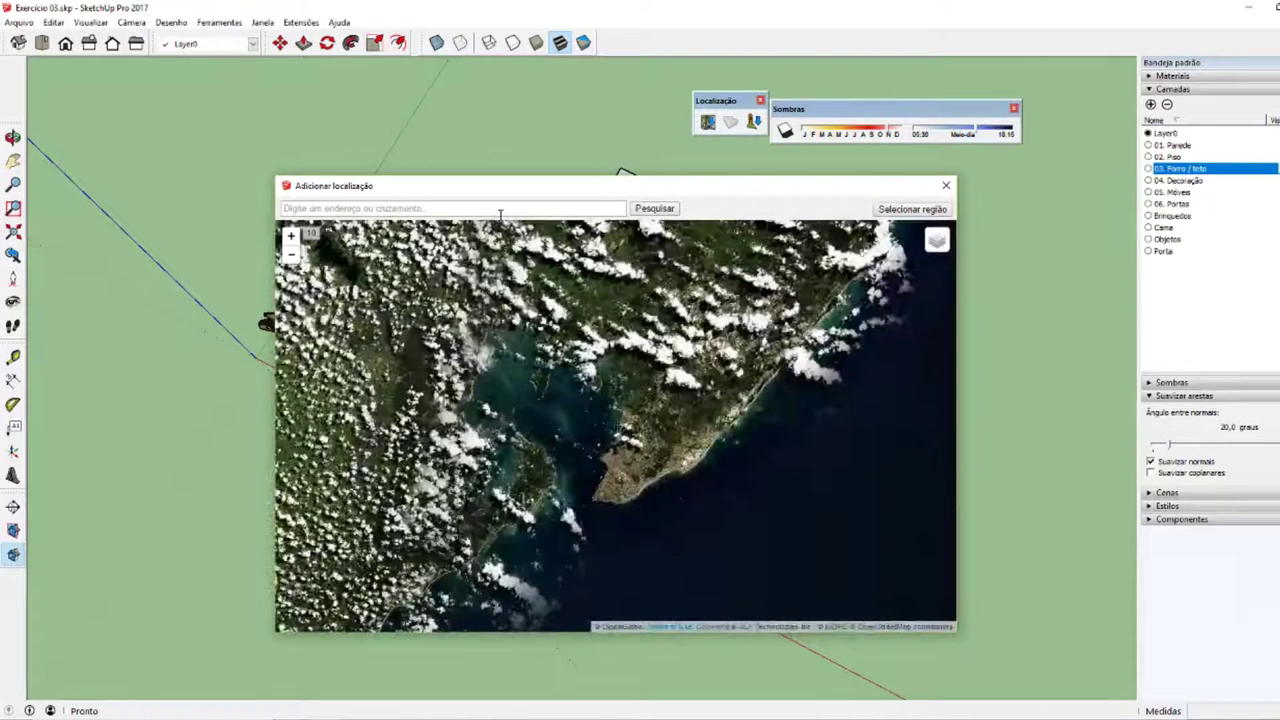
- Search the map for Salvador, then refine the search to Barra, Salvador, BA, Brasil
click(500, 212)
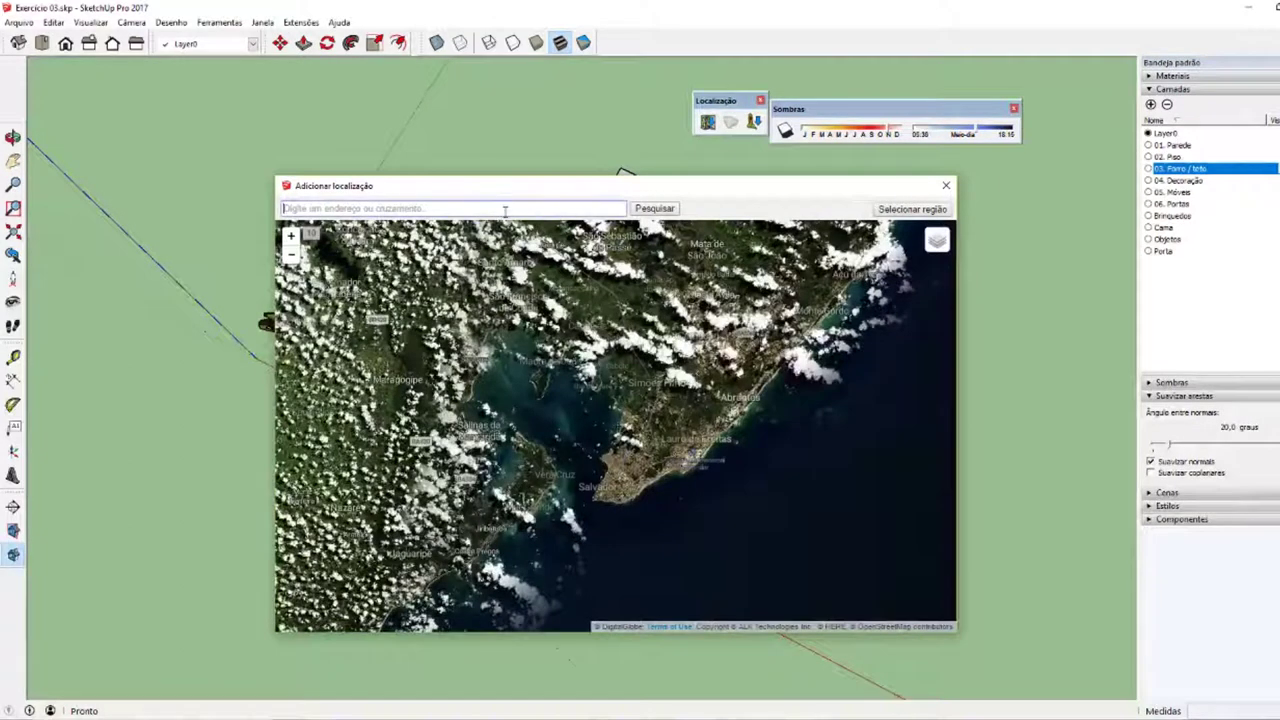
text(sa)
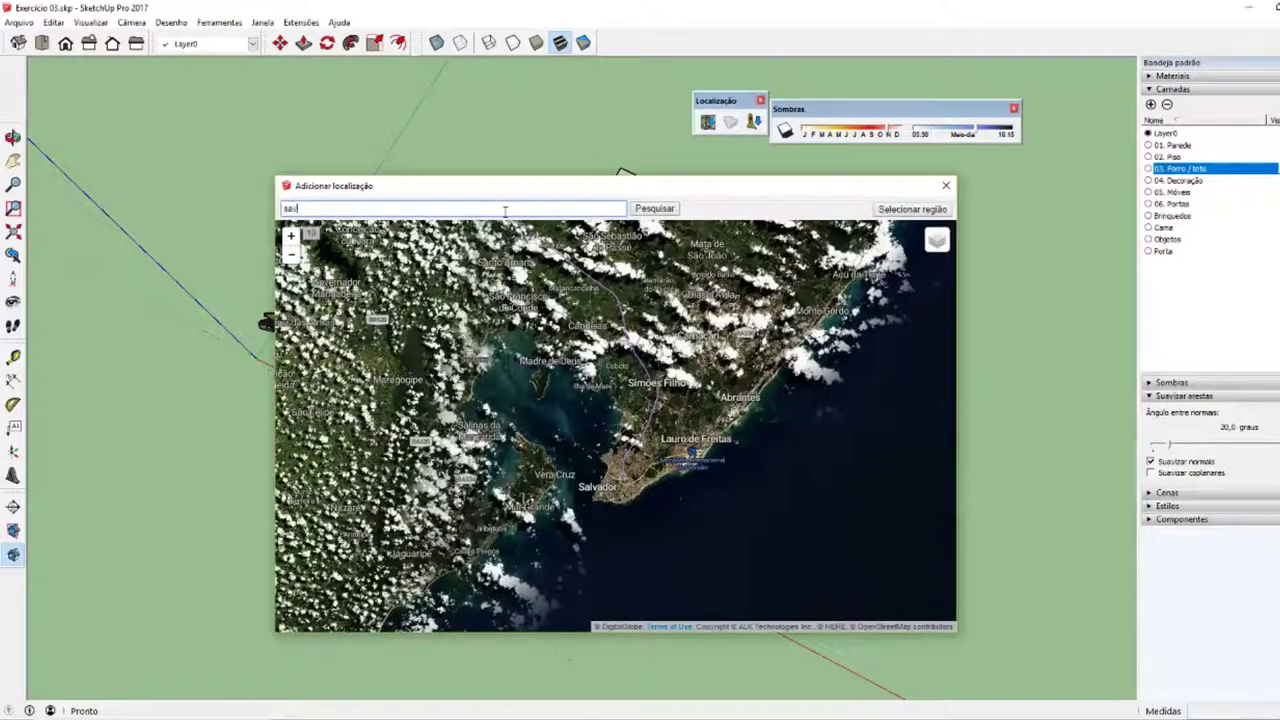
text(valdor, Ibarra, Ecuador)
click(655, 210)
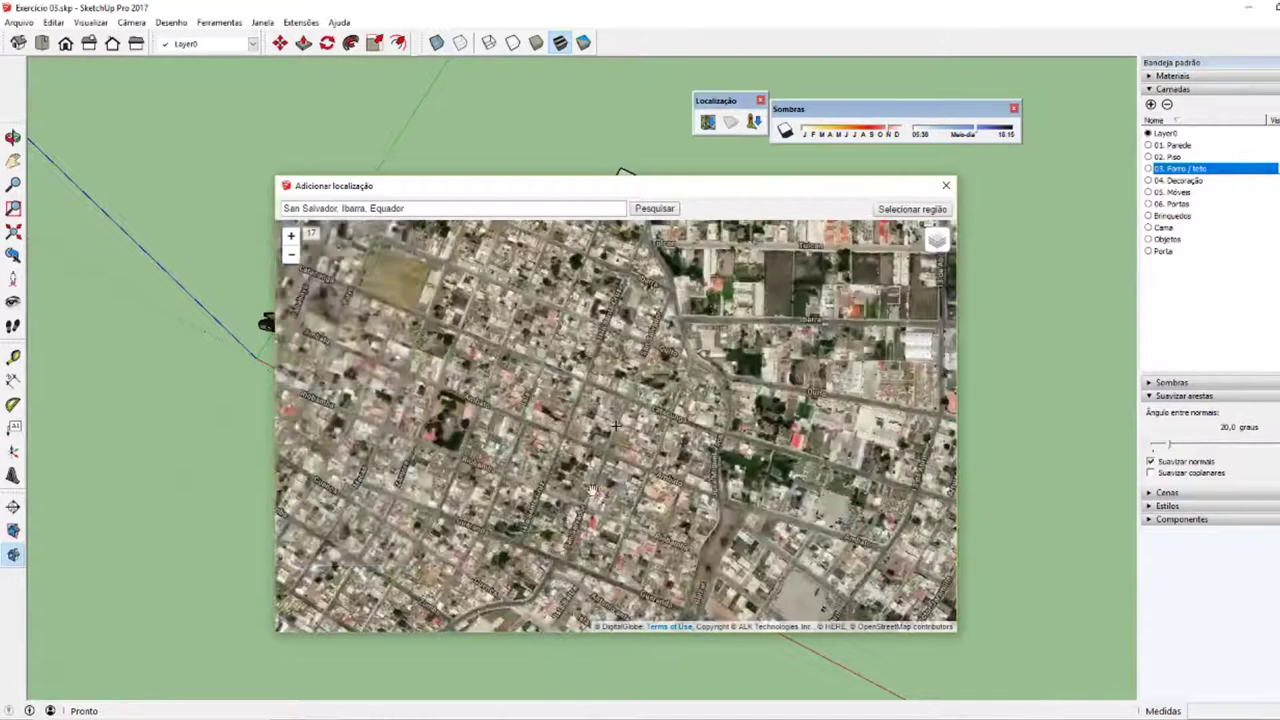
scroll(640, 450, down, 2)
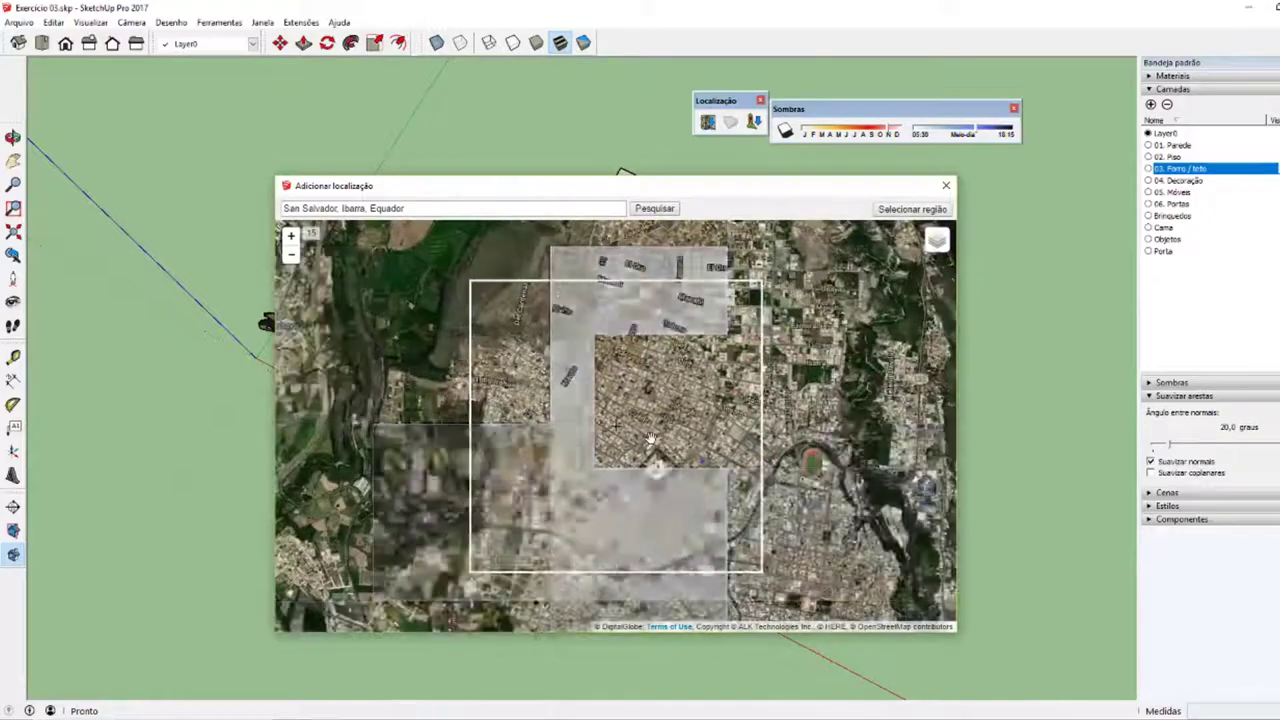
scroll(650, 440, down, 2)
drag(404, 208, 283, 208)
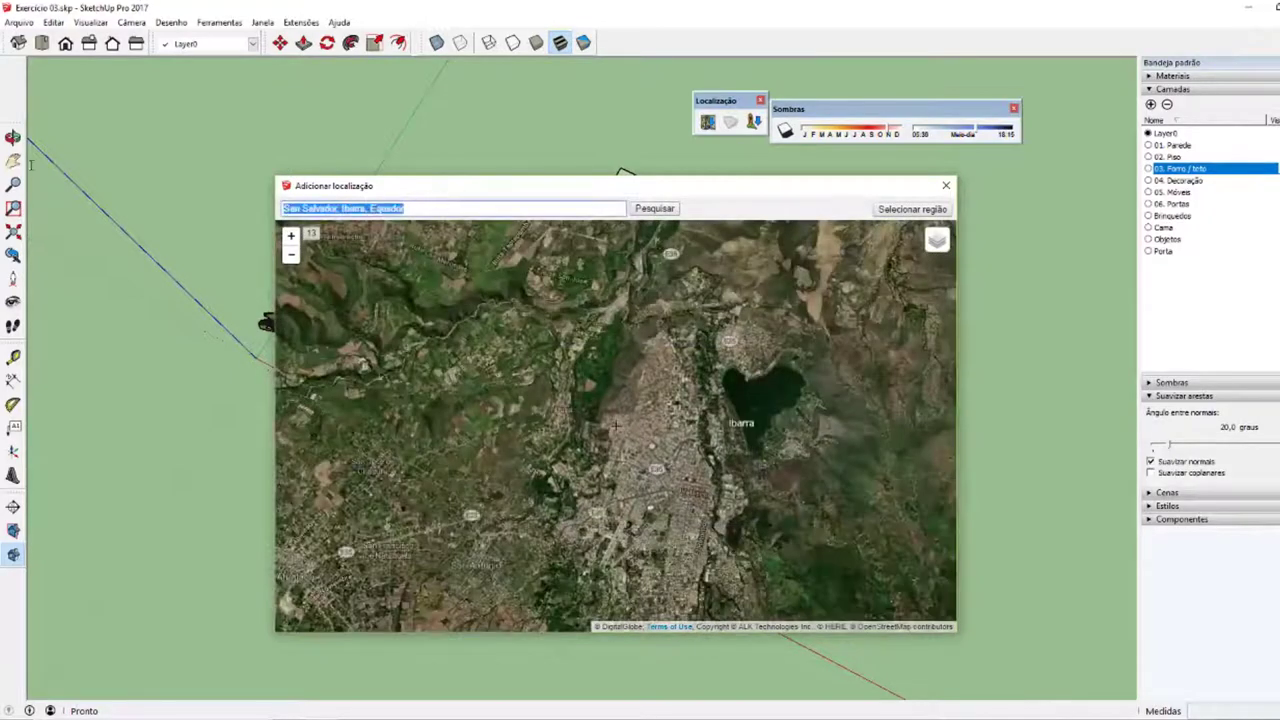
text(a)
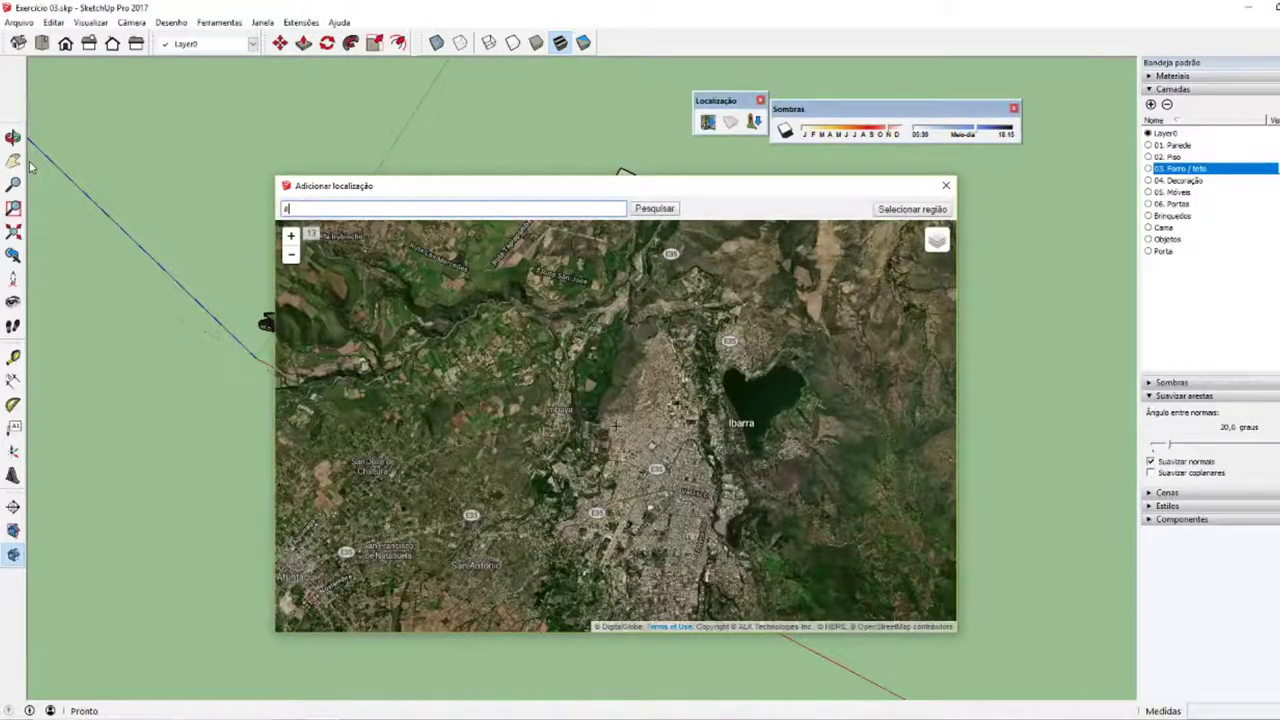
text(rra, salvador)
click(655, 214)
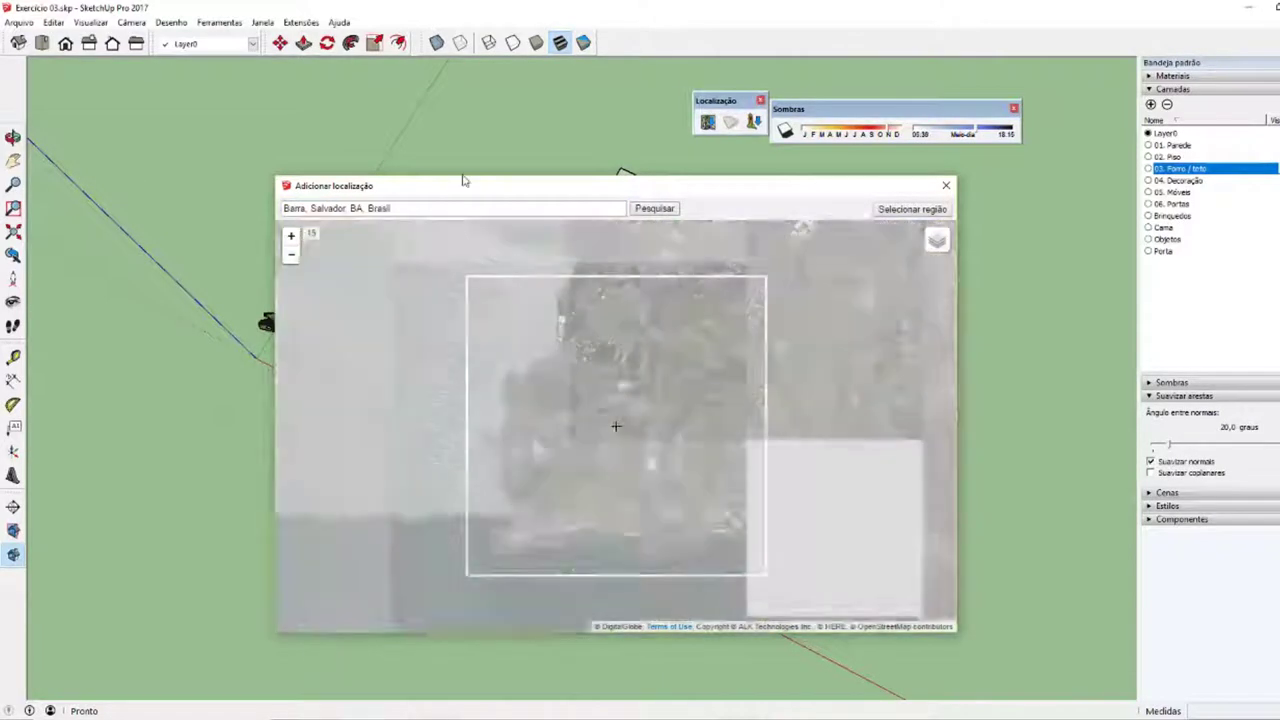
scroll(546, 502, up, 3)
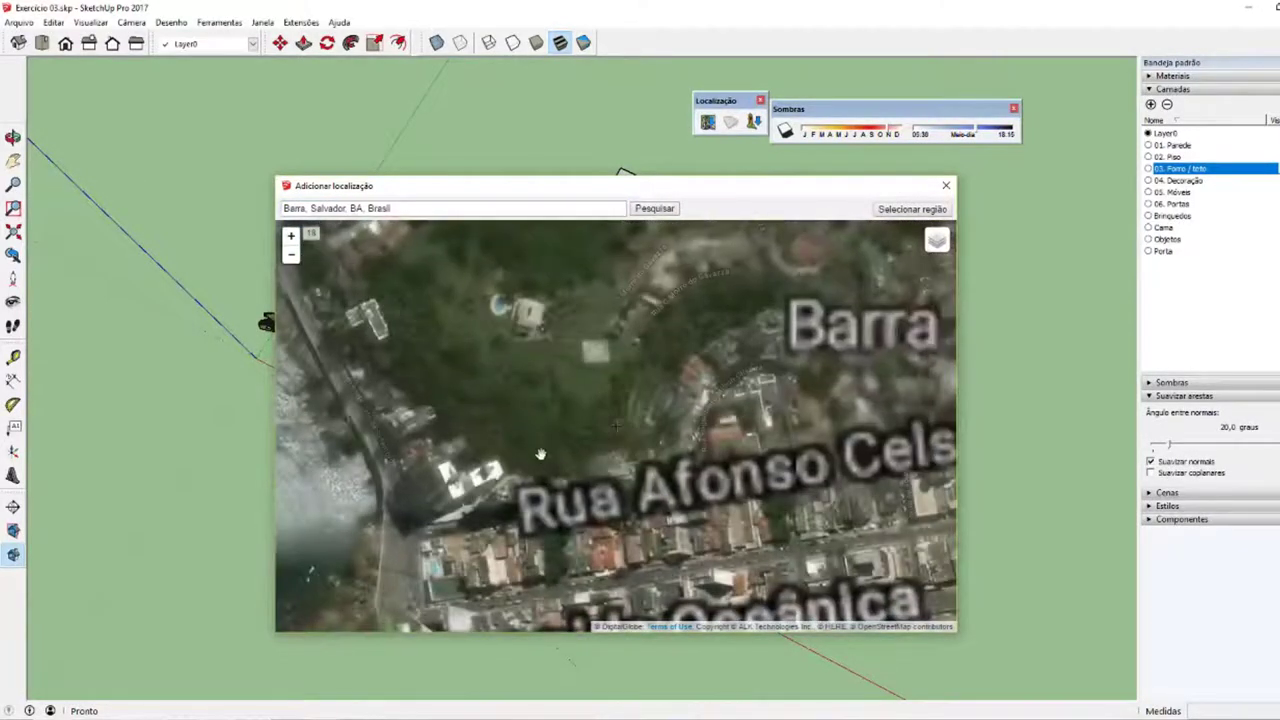
scroll(540, 455, up, 1)
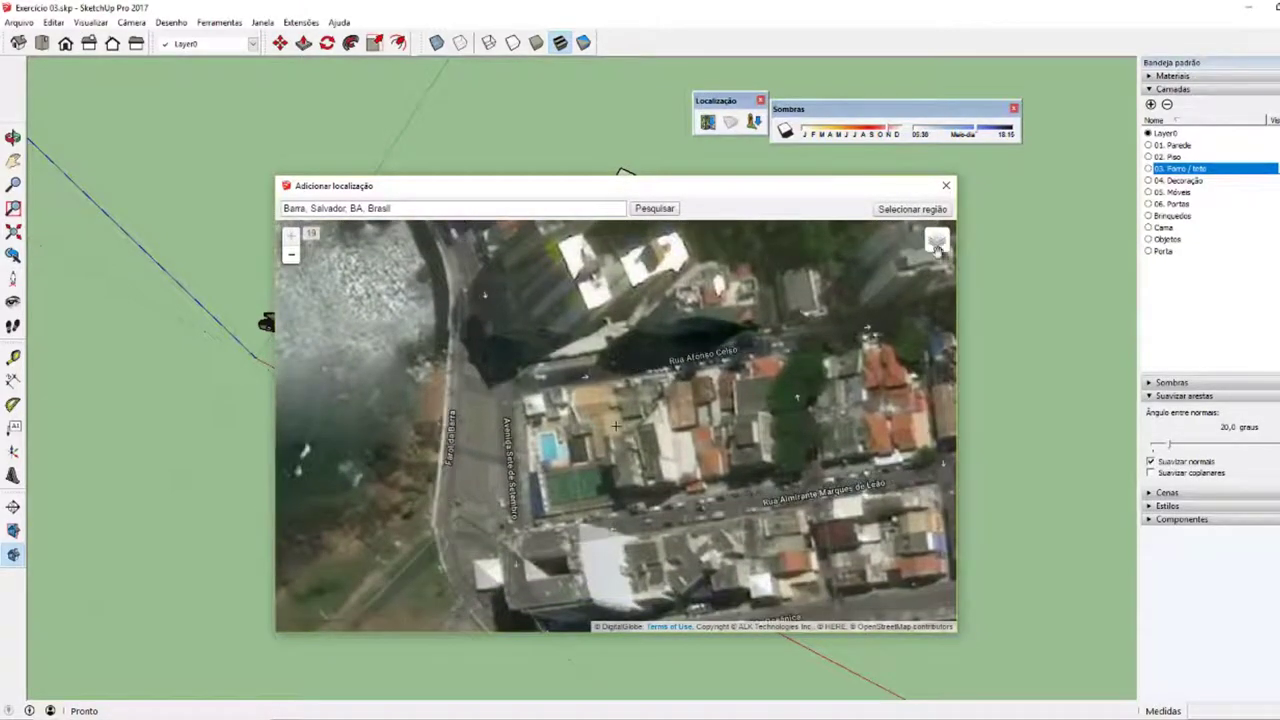
- Shrink the import region, grab that map area as terrain, and orbit to inspect it
click(908, 210)
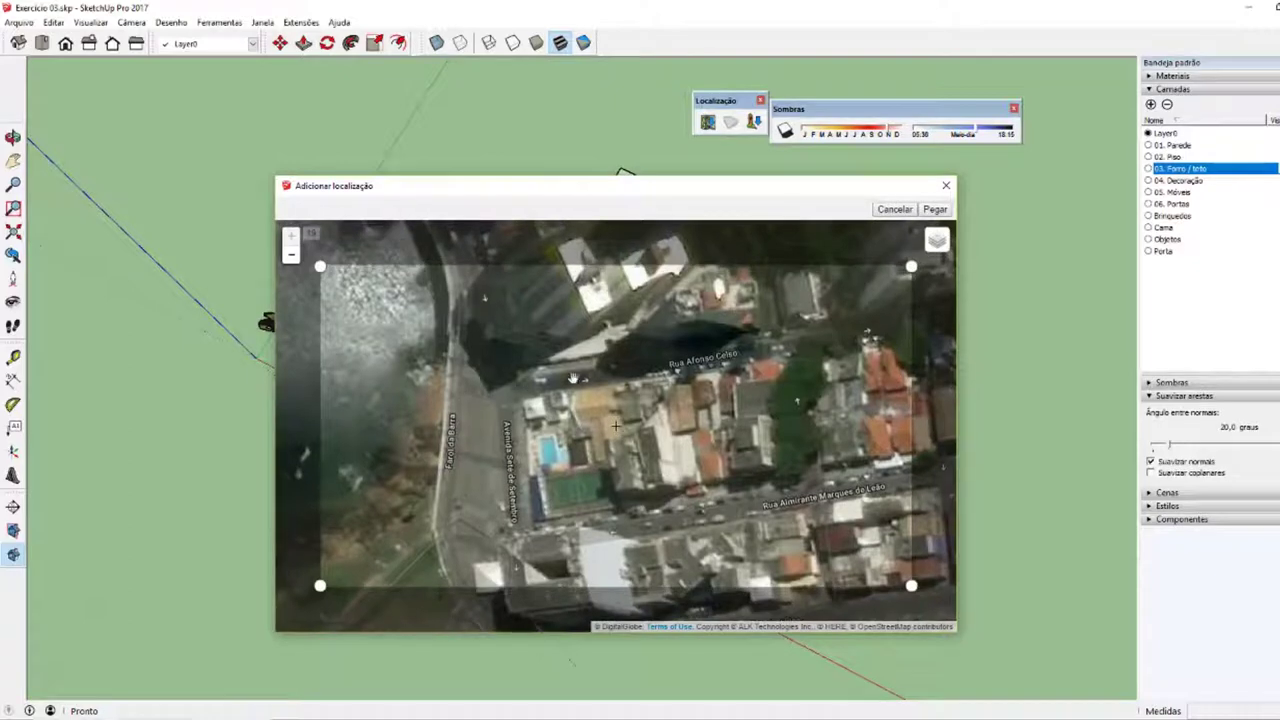
mouse_move(911, 583)
mouse_down()
mouse_move(631, 434)
mouse_move(678, 402)
mouse_up()
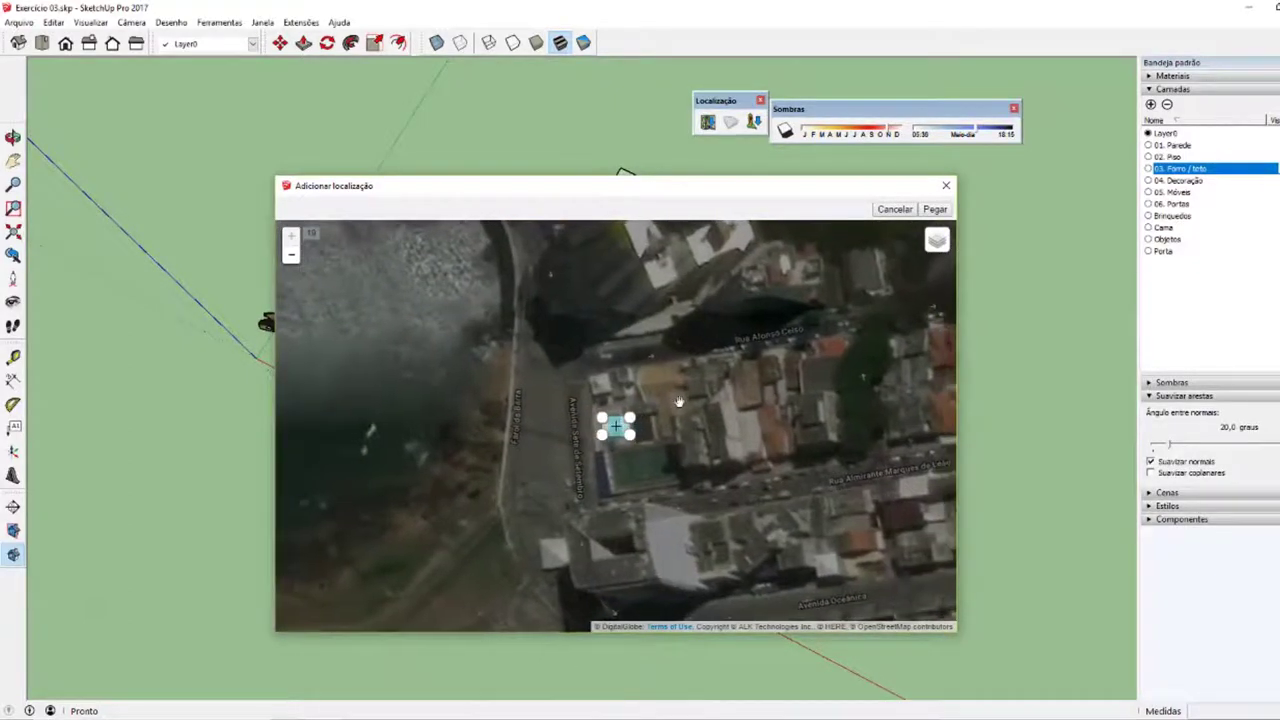
click(934, 210)
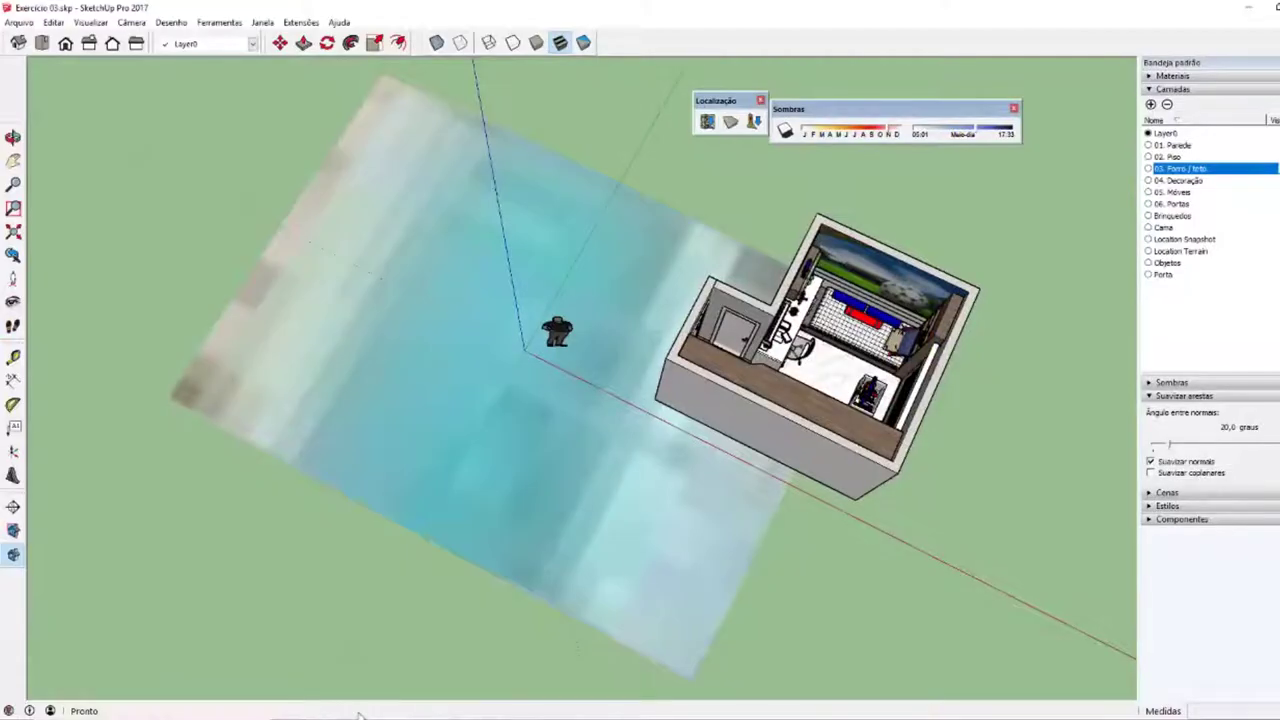
mouse_move(420, 392)
mouse_down()
mouse_move(489, 414)
mouse_move(471, 425)
mouse_up()
mouse_move(471, 425)
middle_down()
mouse_move(466, 446)
mouse_move(500, 466)
mouse_move(560, 470)
middle_up()
- Unlock the imported terrain and delete it
middle_drag(733, 466, 1077, 262)
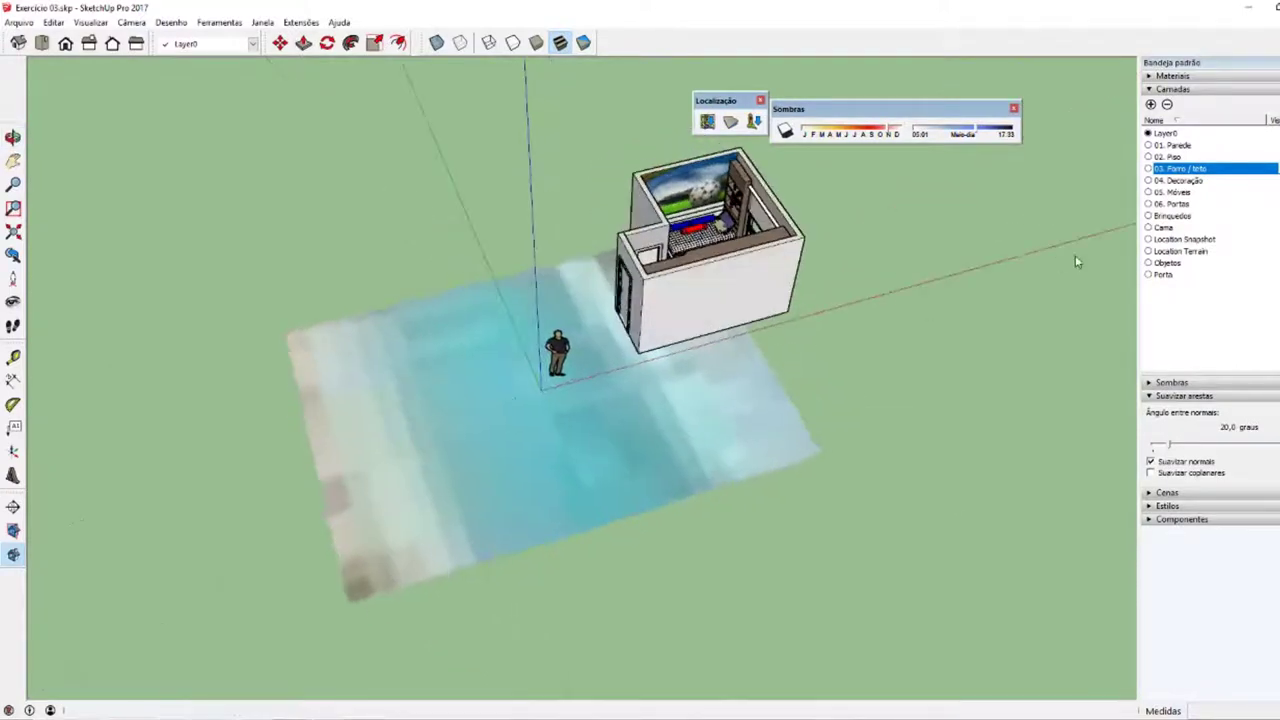
click(1210, 251)
click(523, 429)
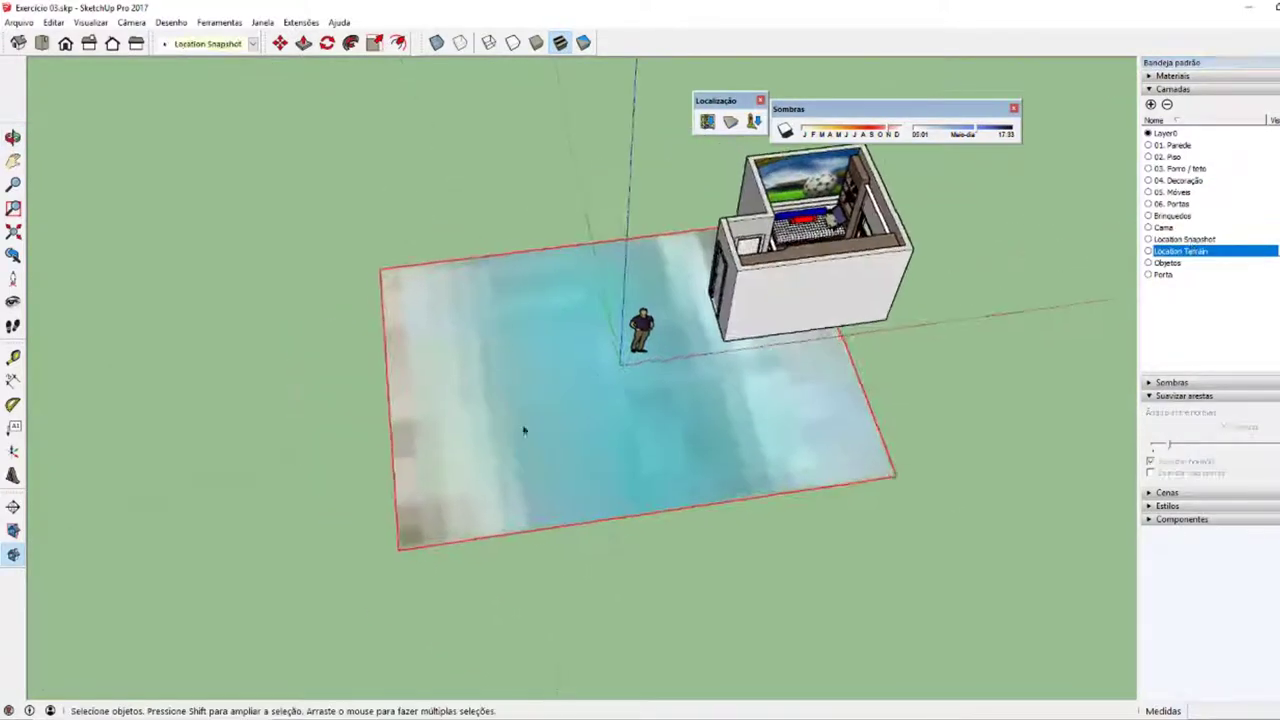
scroll(600, 440, up, 3)
middle_drag(515, 436, 535, 398)
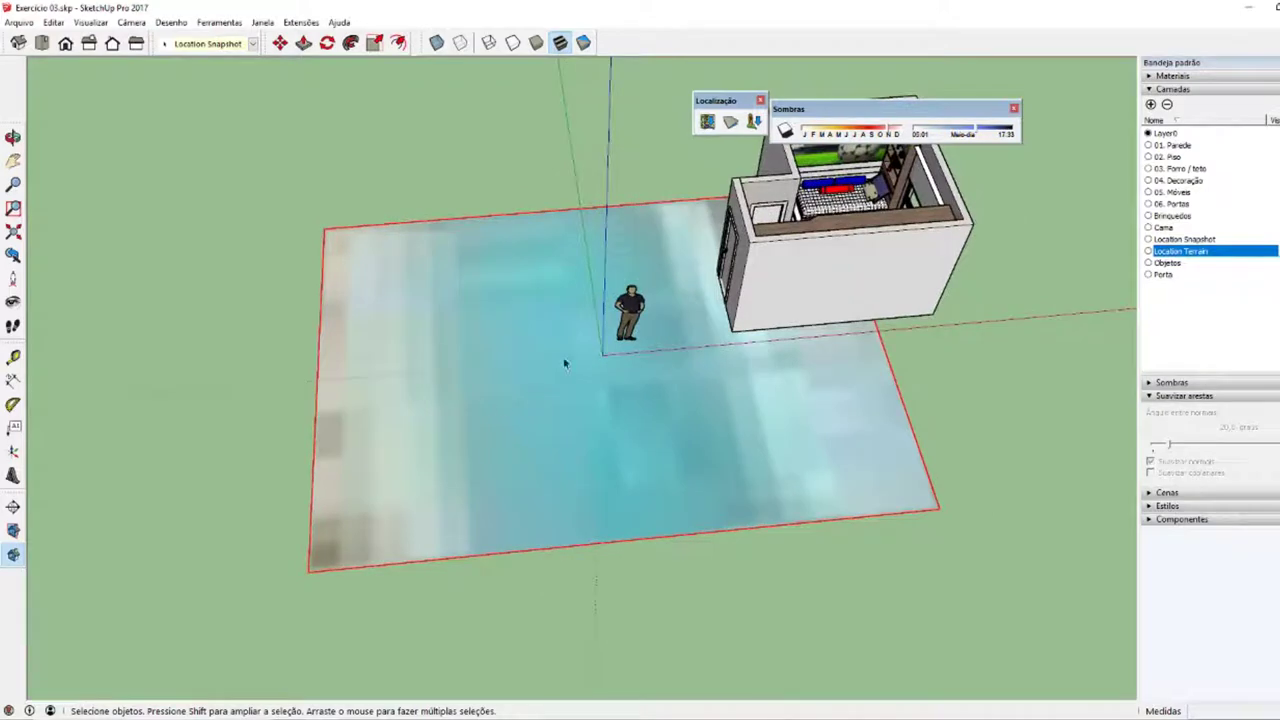
right_click(446, 411)
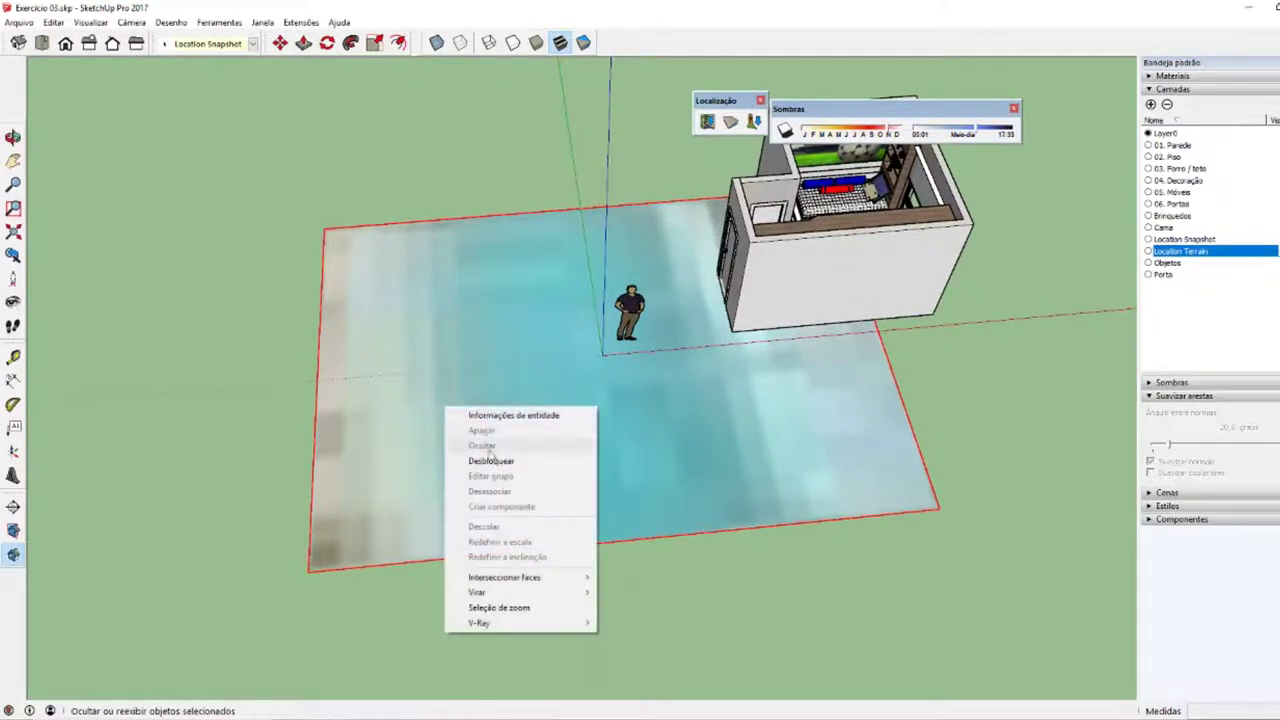
click(488, 455)
key(Delete)
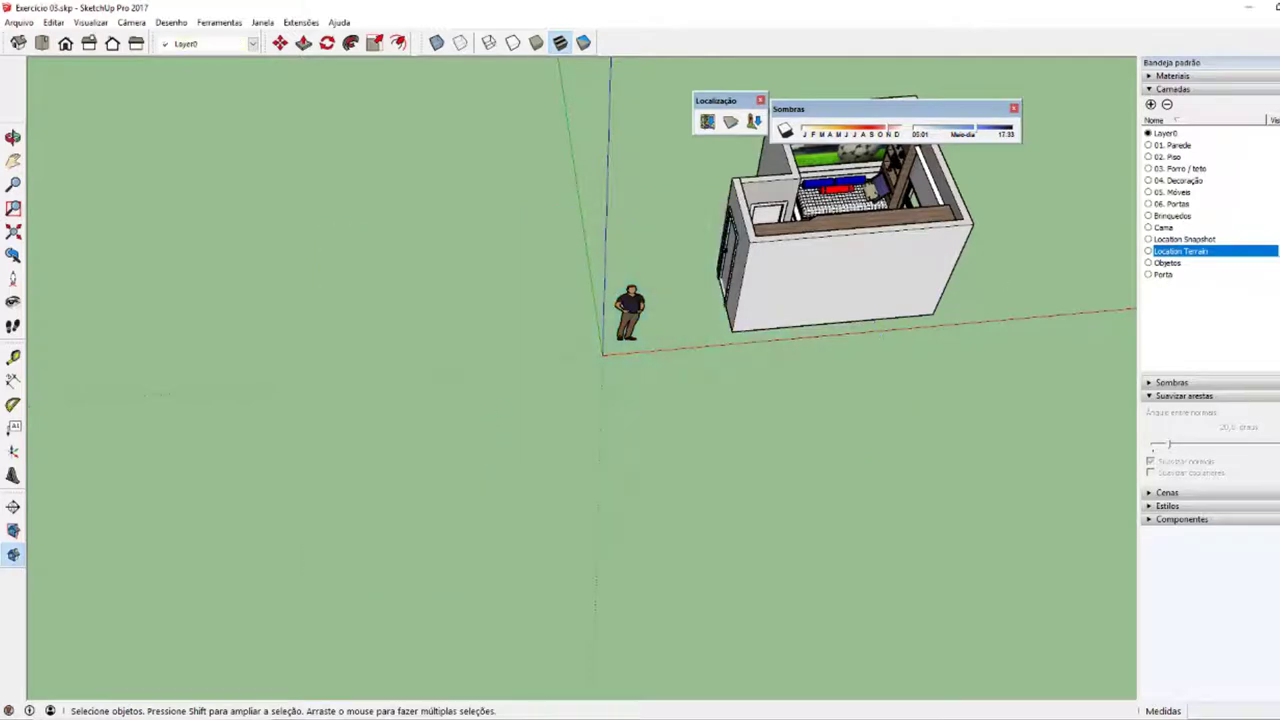
- Delete the Location Terrain layer, remove the reappearing terrain, and select Location Snapshot
click(1166, 104)
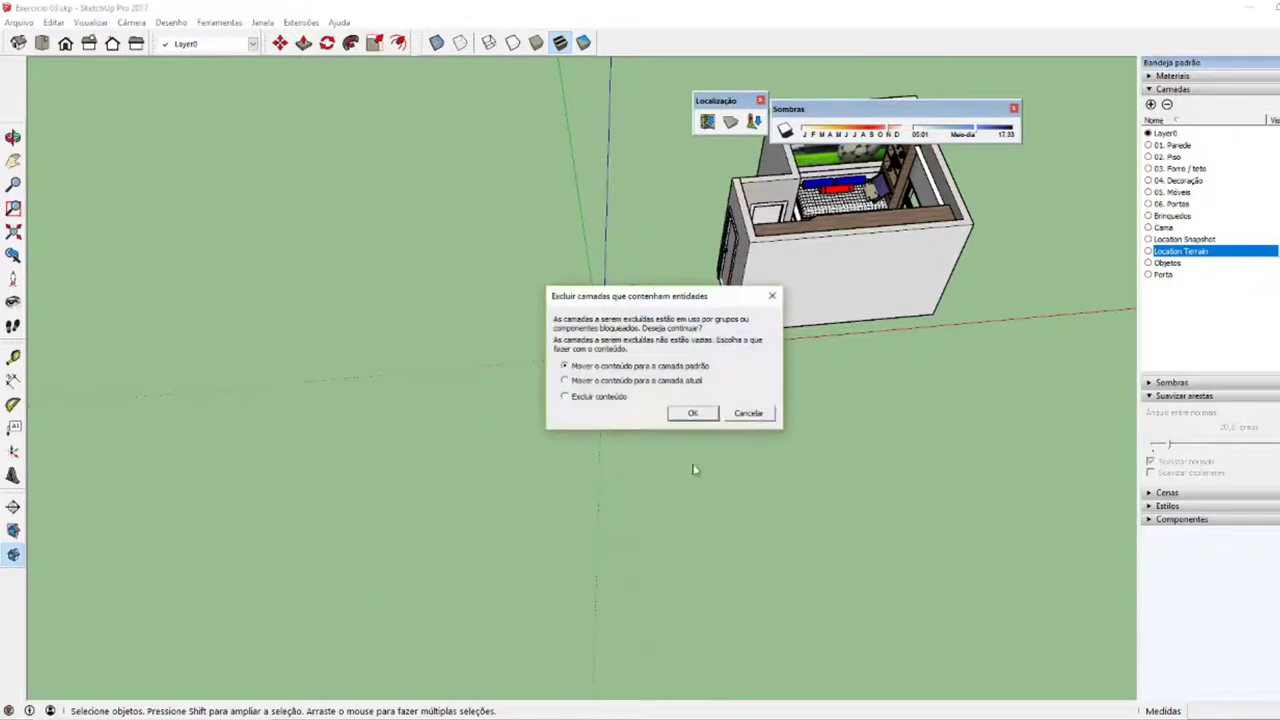
click(693, 414)
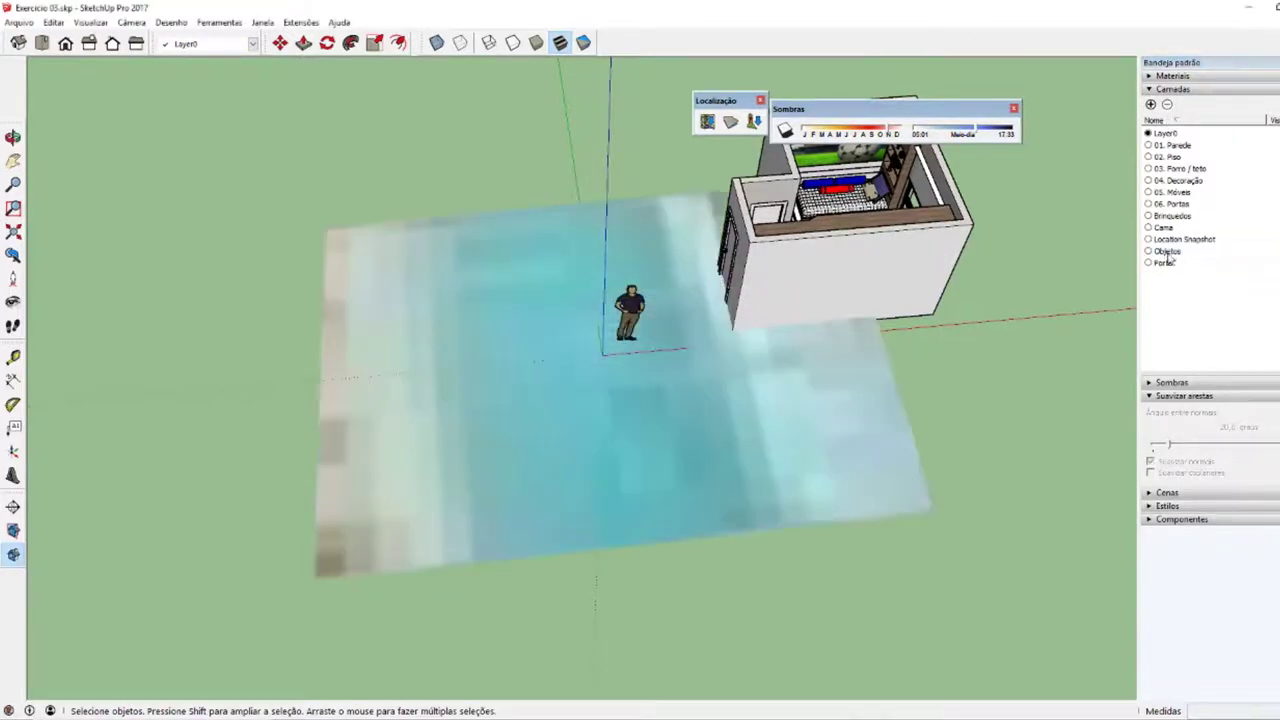
click(517, 406)
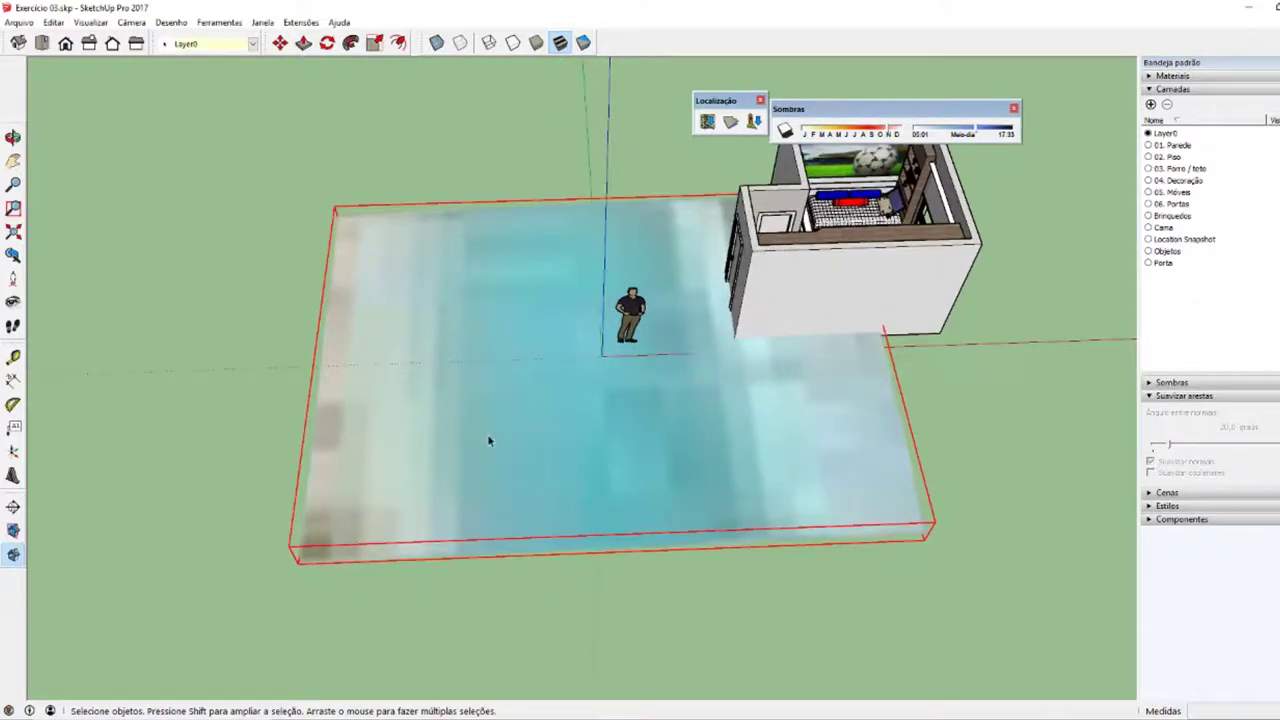
right_click(488, 438)
click(528, 488)
key(Delete)
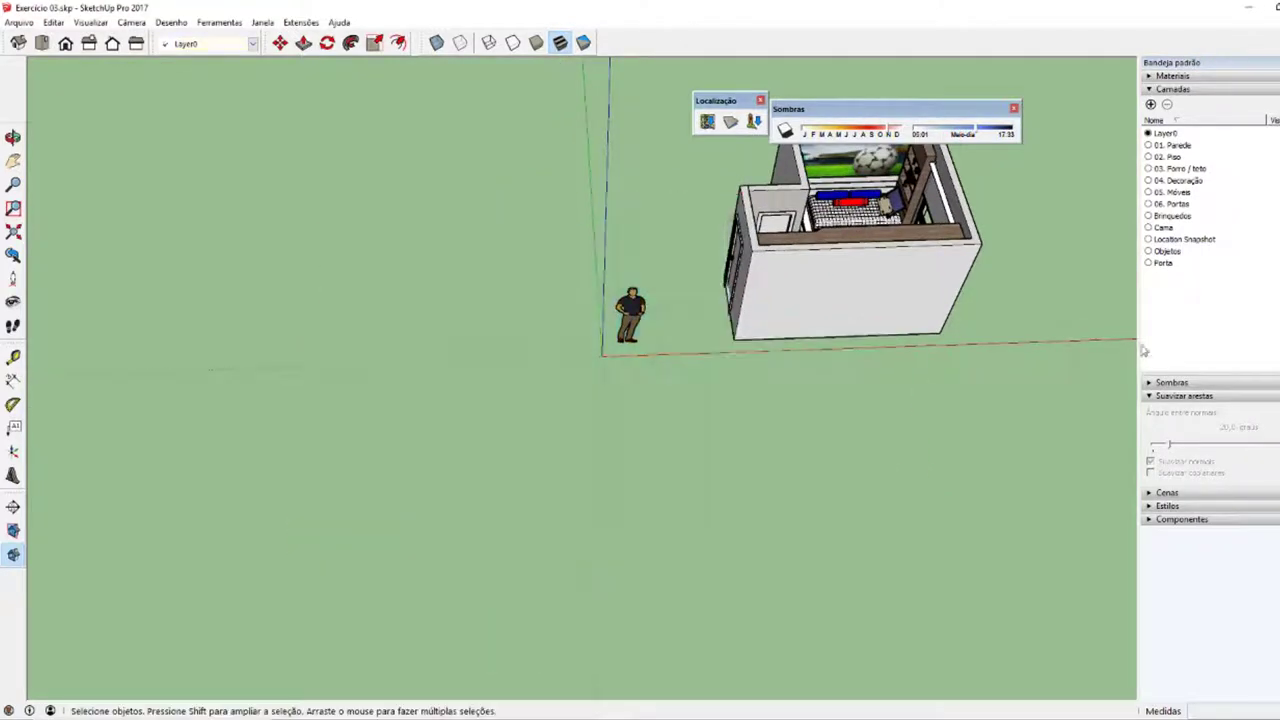
click(1187, 242)
click(1167, 105)
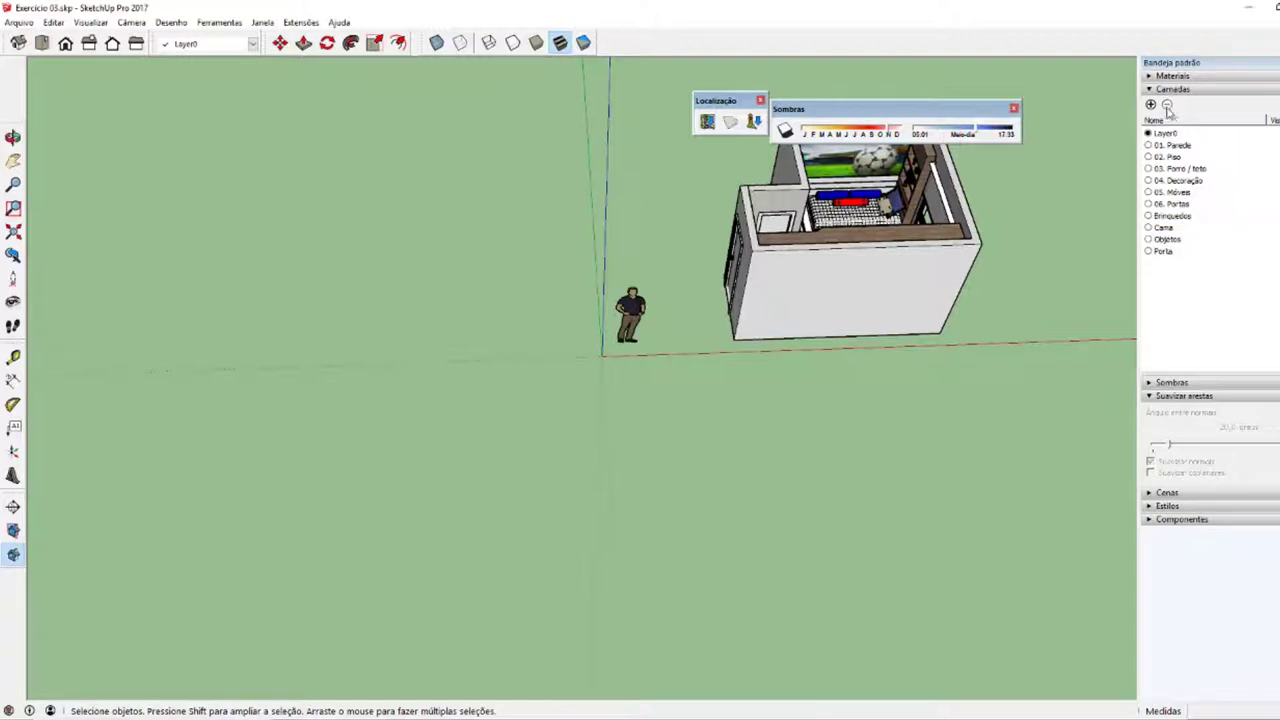
middle_drag(858, 265, 700, 300)
scroll(441, 169, up, 3)
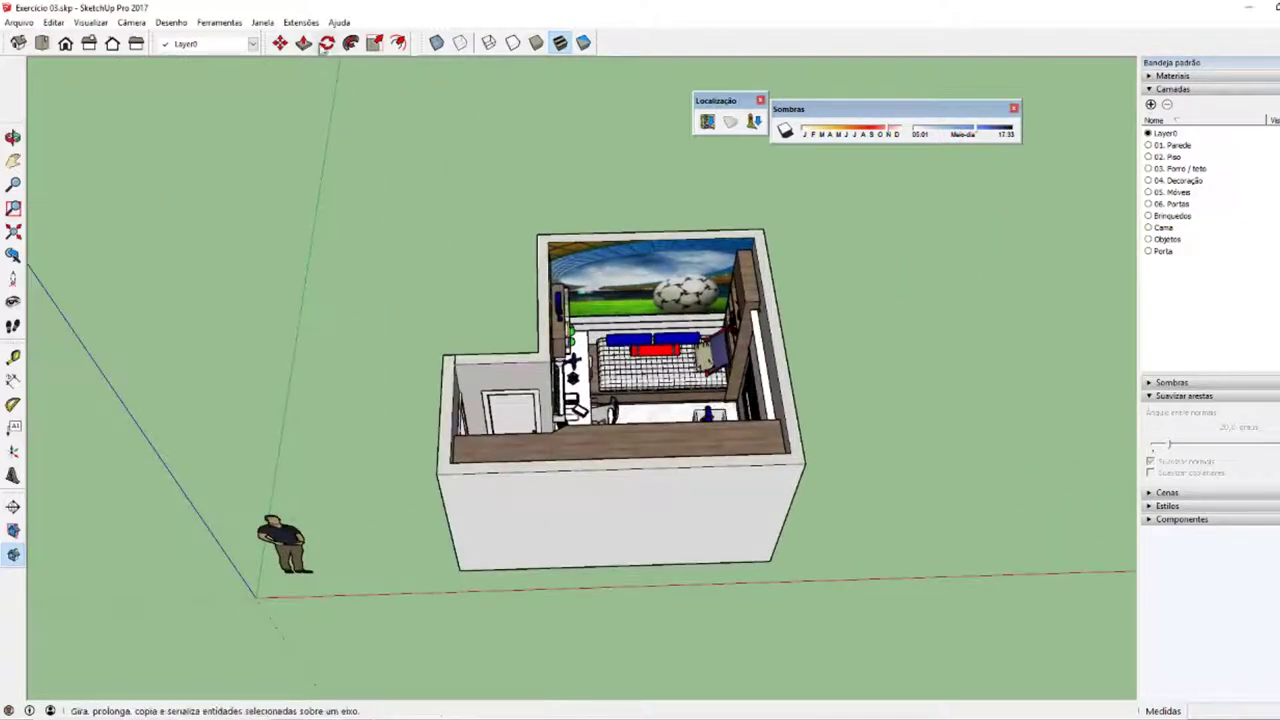
click(262, 22)
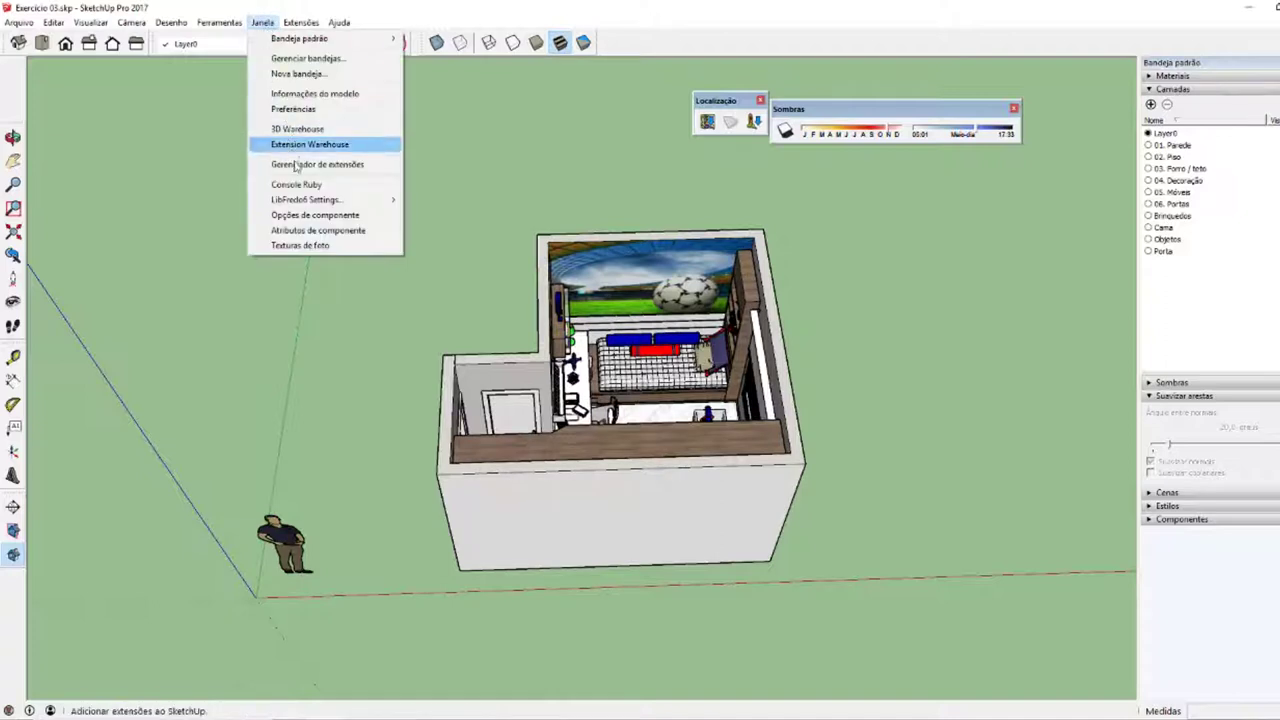
click(308, 95)
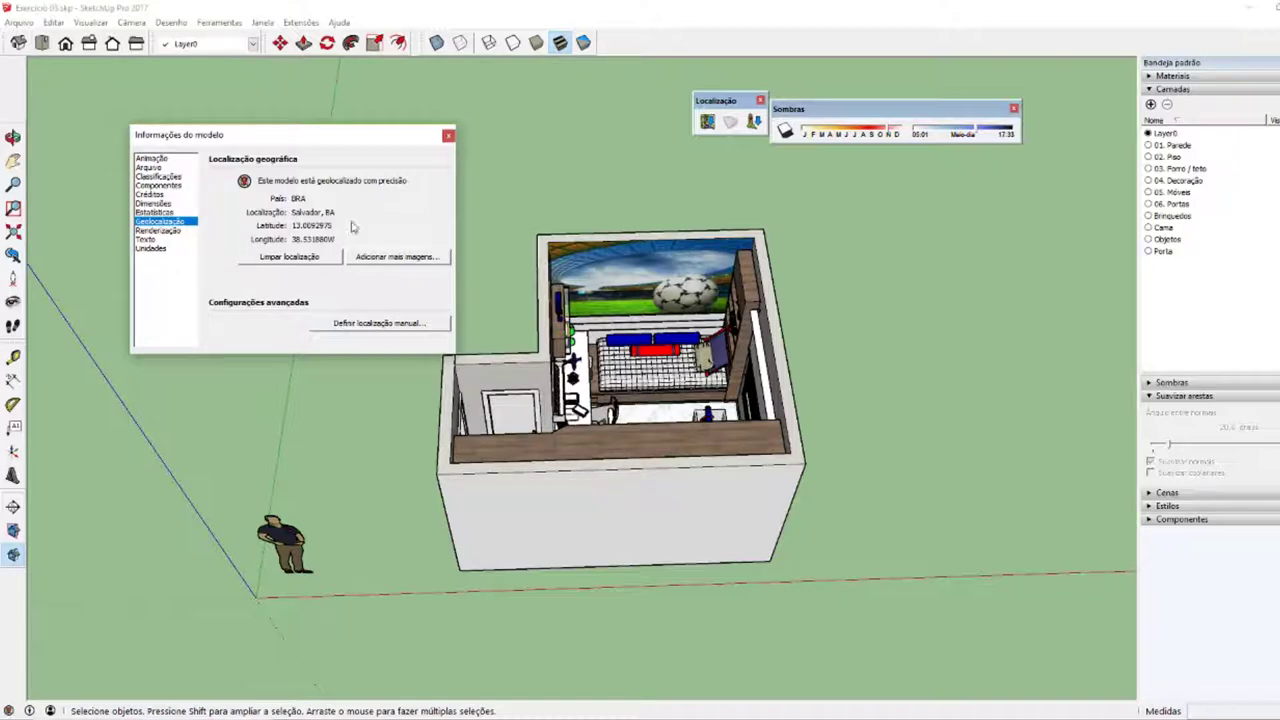
click(447, 135)
mouse_move(447, 140)
middle_down()
mouse_move(612, 465)
mouse_move(562, 463)
middle_up()
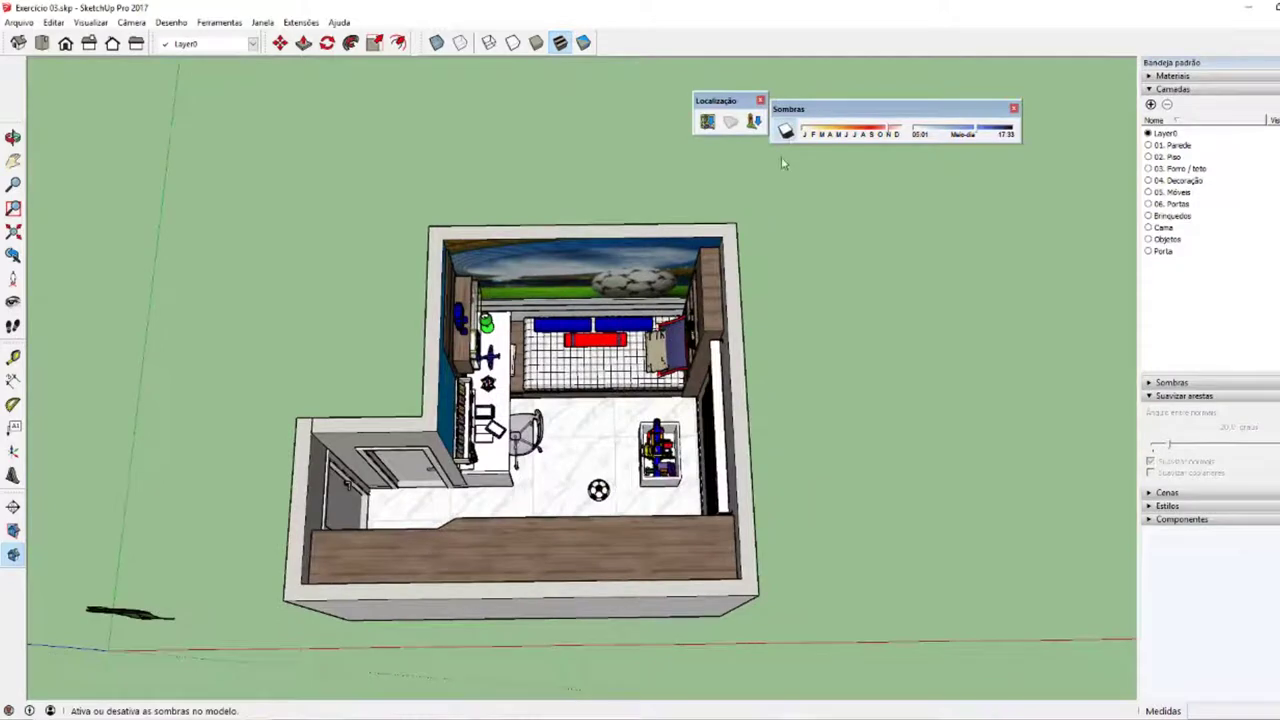
- Turn on shadows, shift the time of day, and uncheck Perfis in the style's edges
click(786, 131)
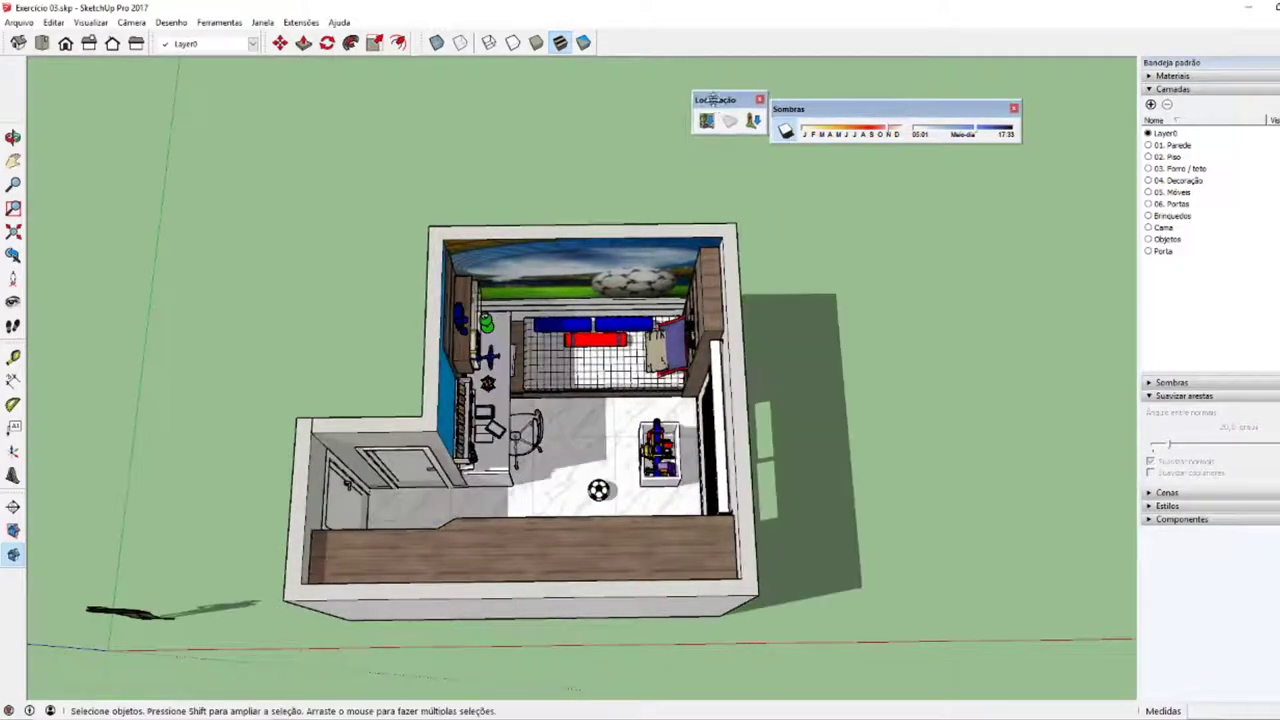
drag(962, 133, 957, 135)
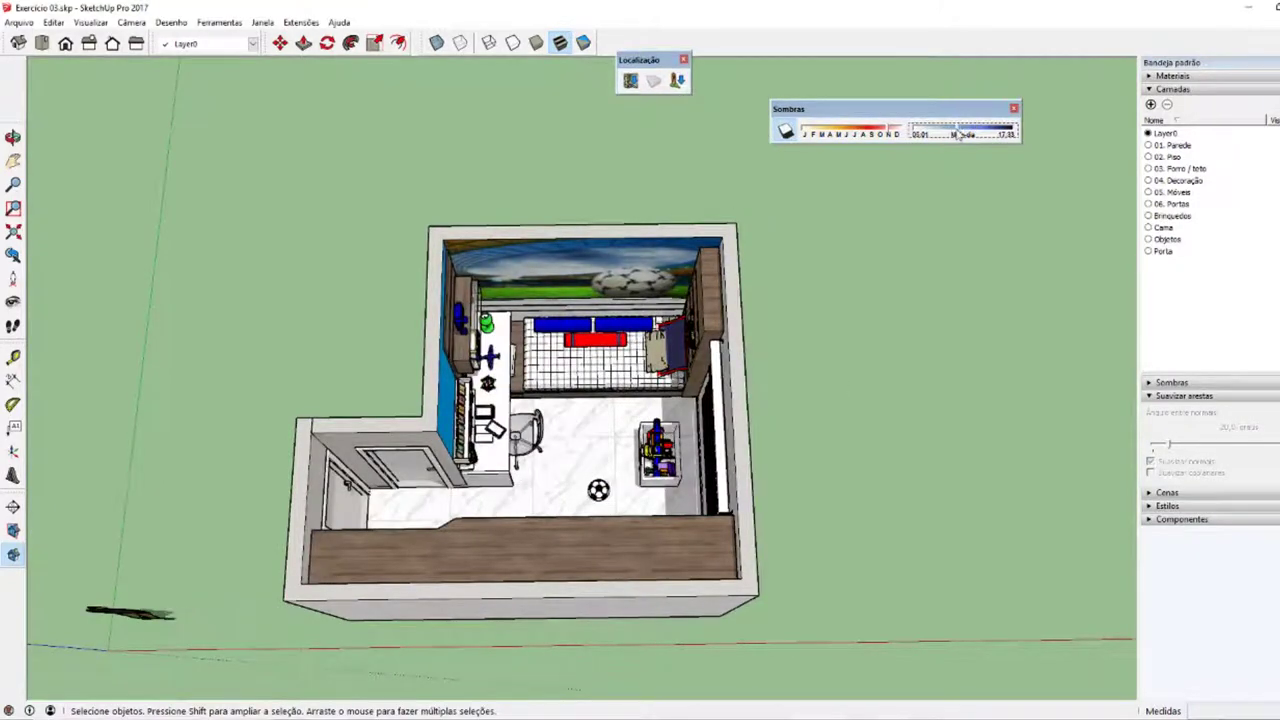
click(1150, 508)
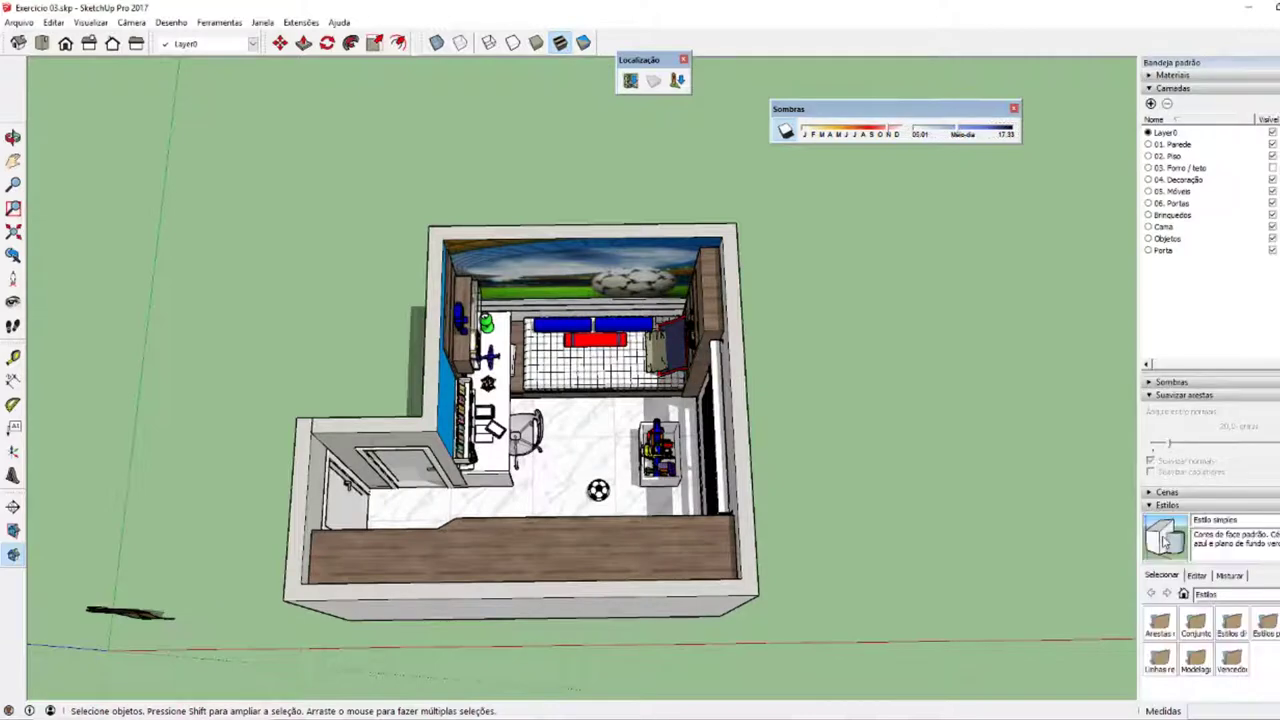
click(1197, 576)
click(1150, 595)
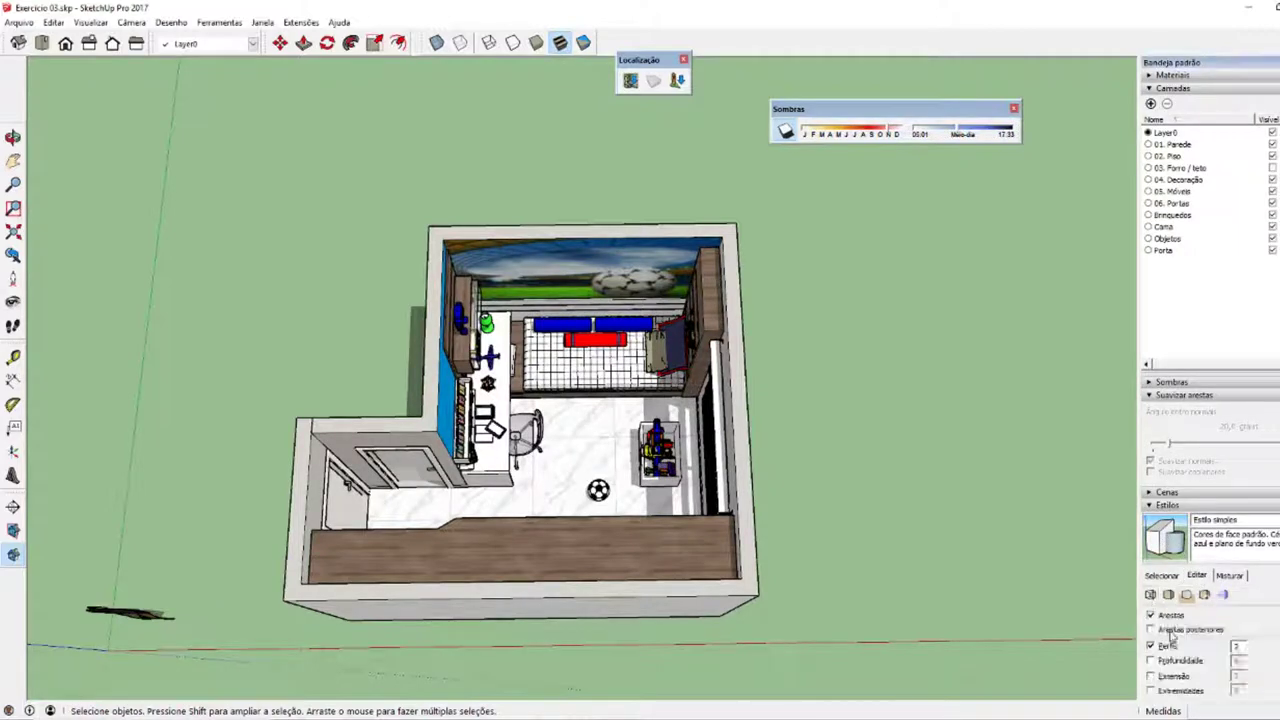
click(1151, 646)
- Shift the shadow time again so shadows fall to the right, viewing the room tilted
mouse_move(560, 420)
middle_down()
mouse_move(600, 400)
mouse_move(596, 388)
mouse_move(570, 447)
mouse_move(585, 440)
middle_up()
scroll(590, 400, up, 2)
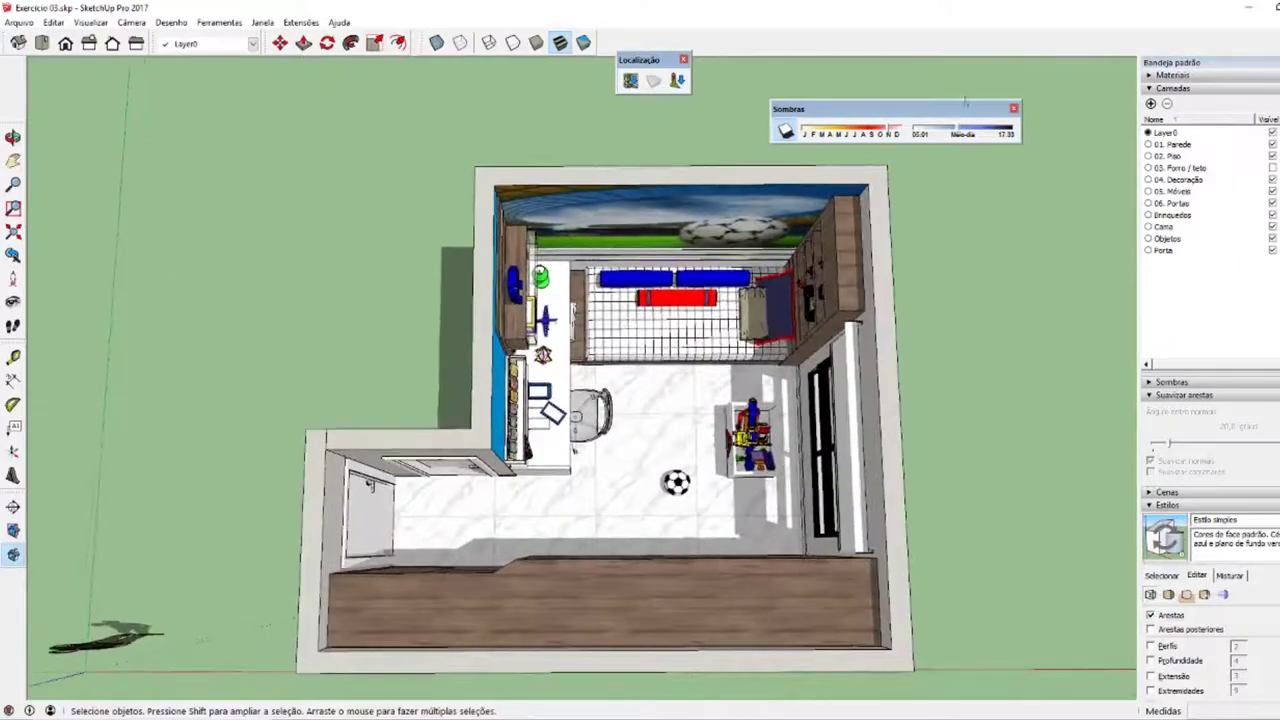
drag(948, 134, 995, 136)
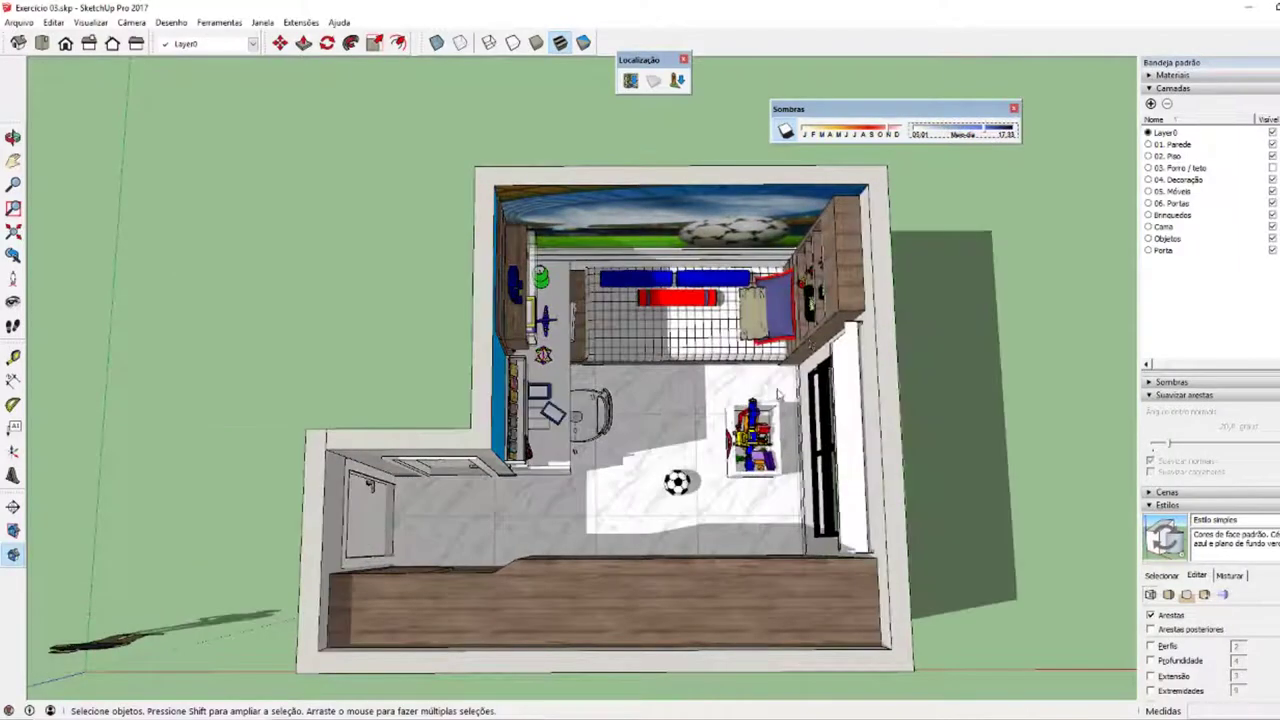
mouse_move(571, 333)
middle_down()
mouse_move(558, 410)
mouse_move(646, 482)
mouse_move(733, 482)
mouse_move(770, 455)
middle_up()
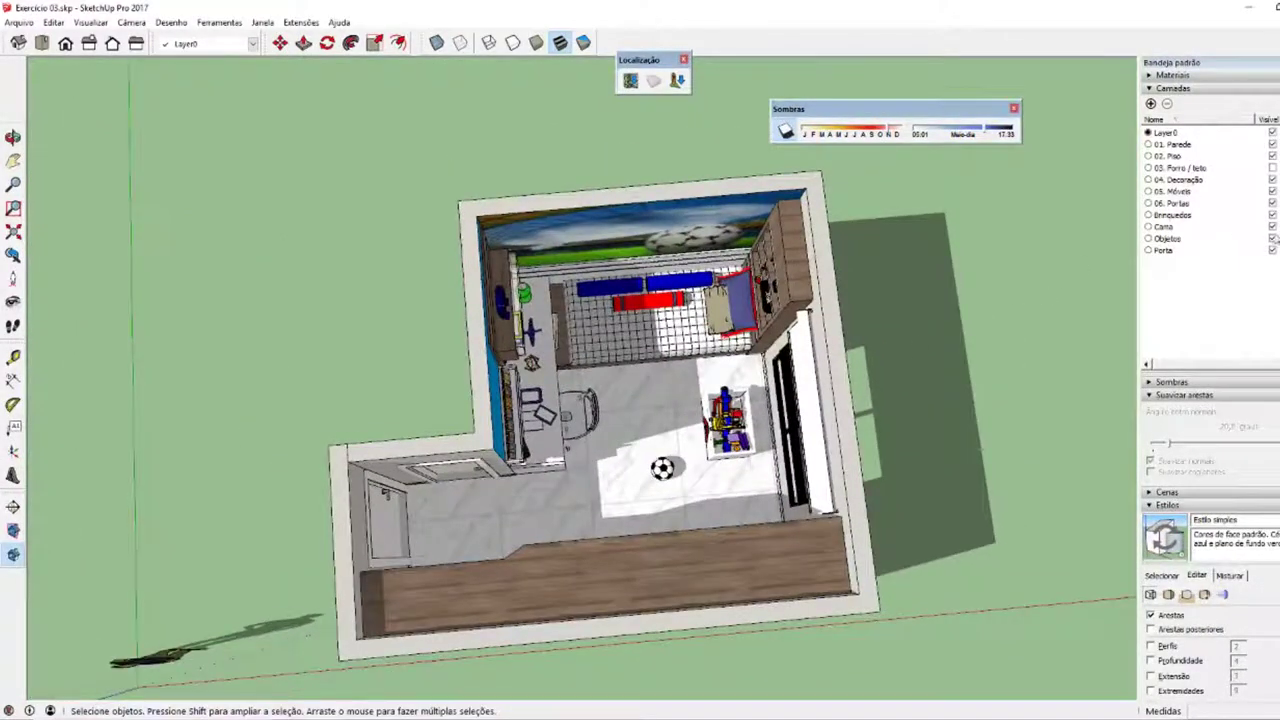
- Show the 03. Forro / teto layer and select the ceiling of the house group
click(1272, 168)
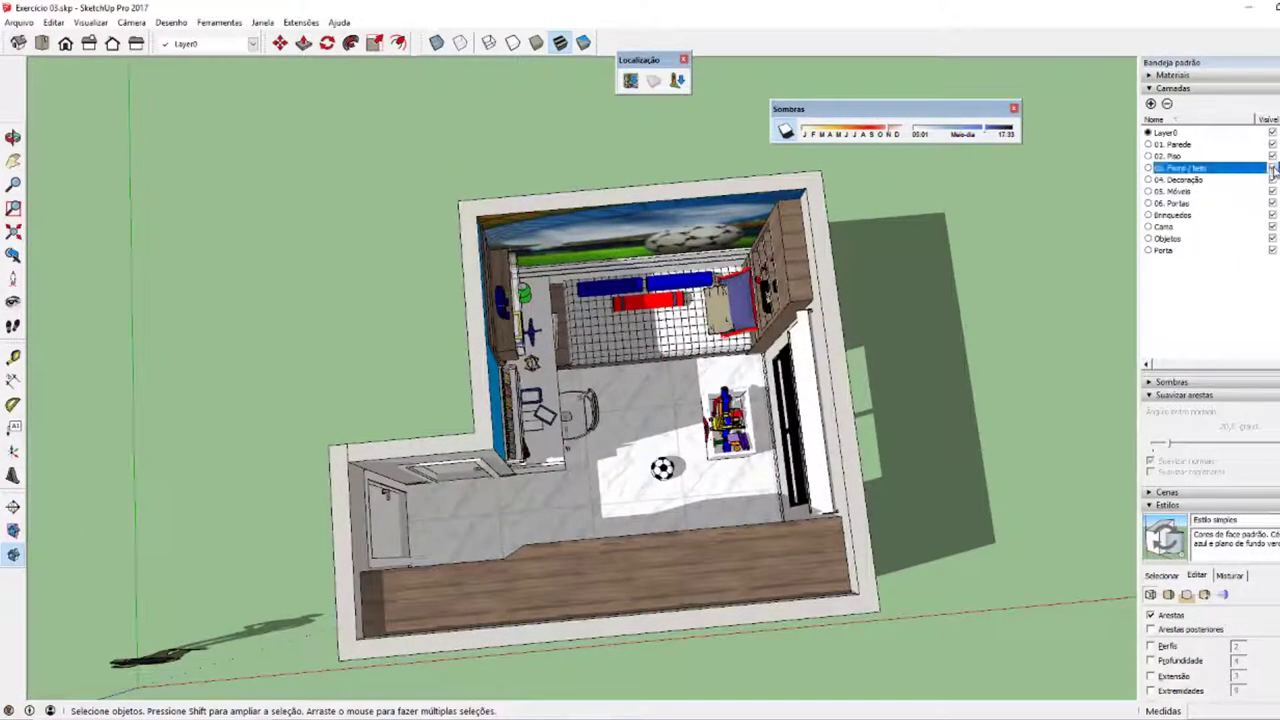
mouse_move(643, 280)
middle_down()
mouse_move(657, 343)
mouse_move(698, 338)
middle_up()
click(671, 349)
triple_click(720, 351)
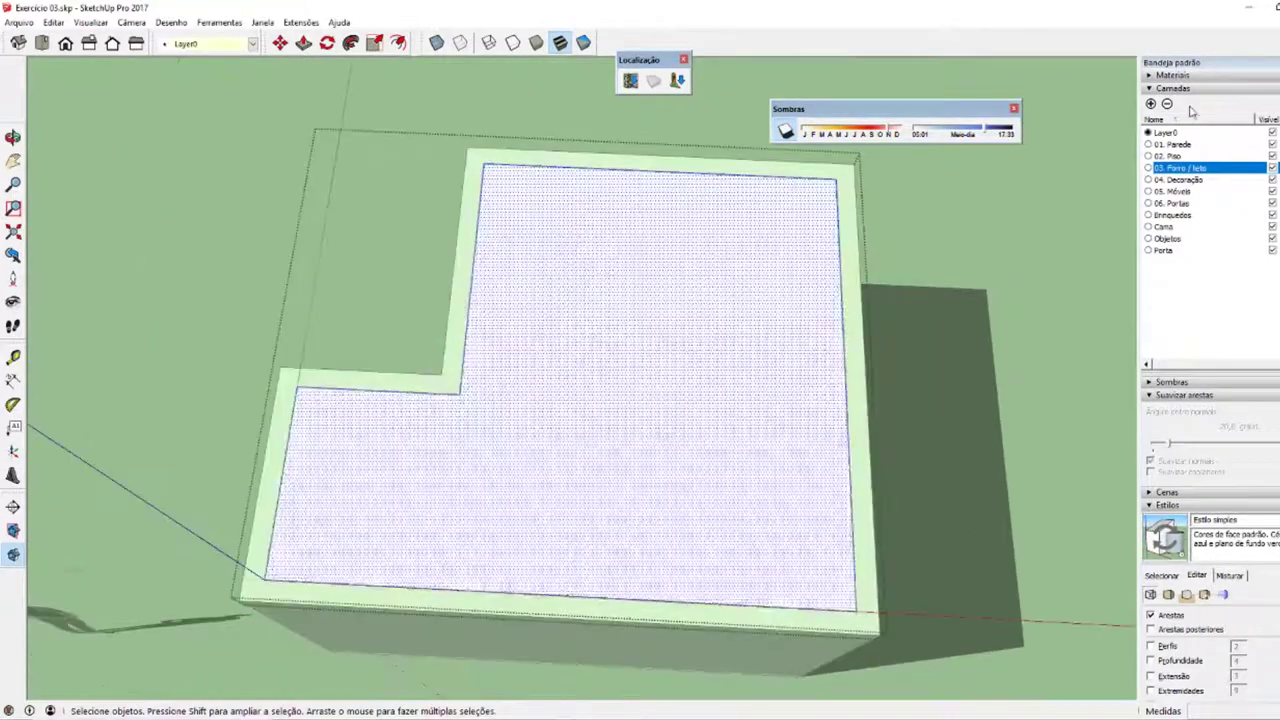
- Paint the top face with Vidro translúcido azul from the Vidros e espelhos collection
click(1160, 75)
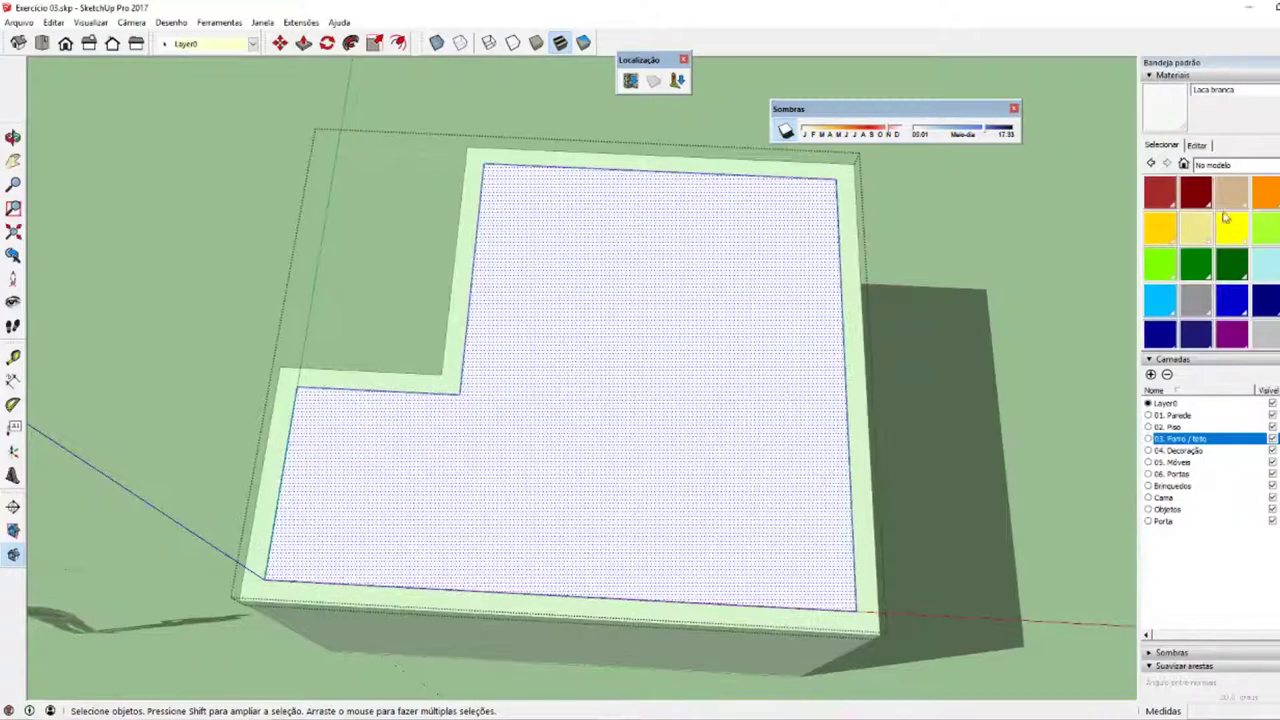
click(1245, 166)
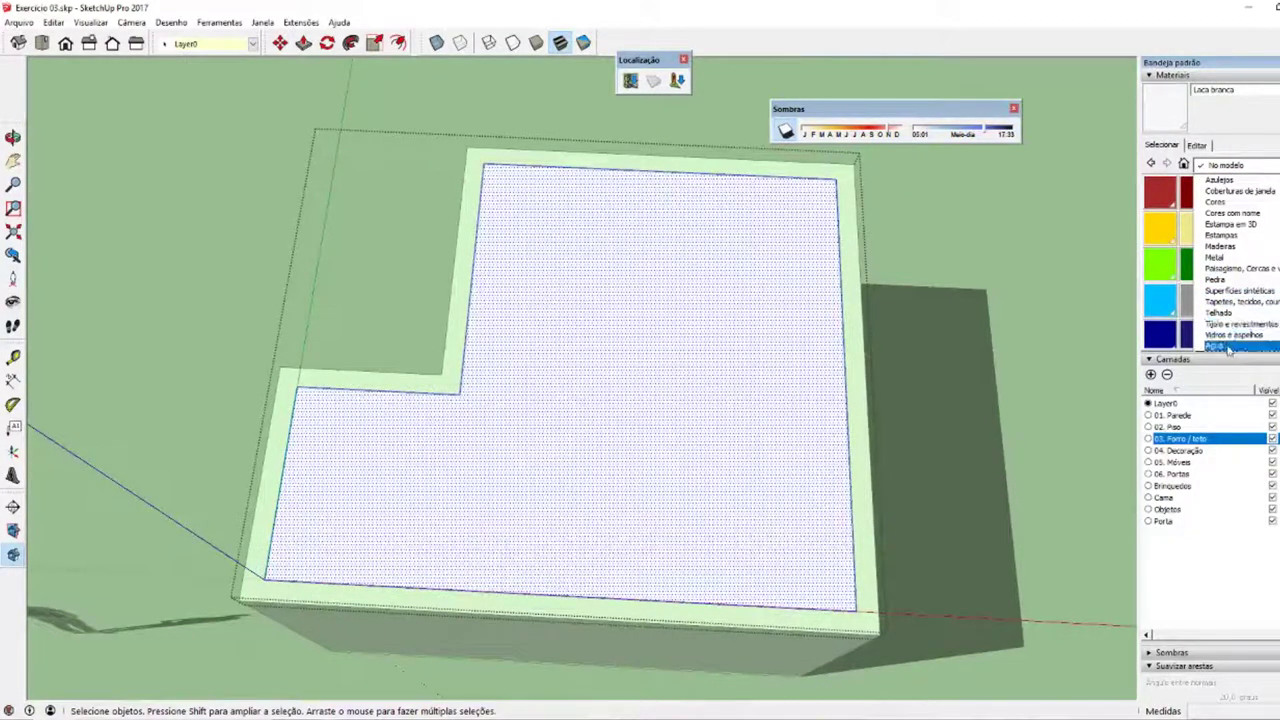
click(1230, 334)
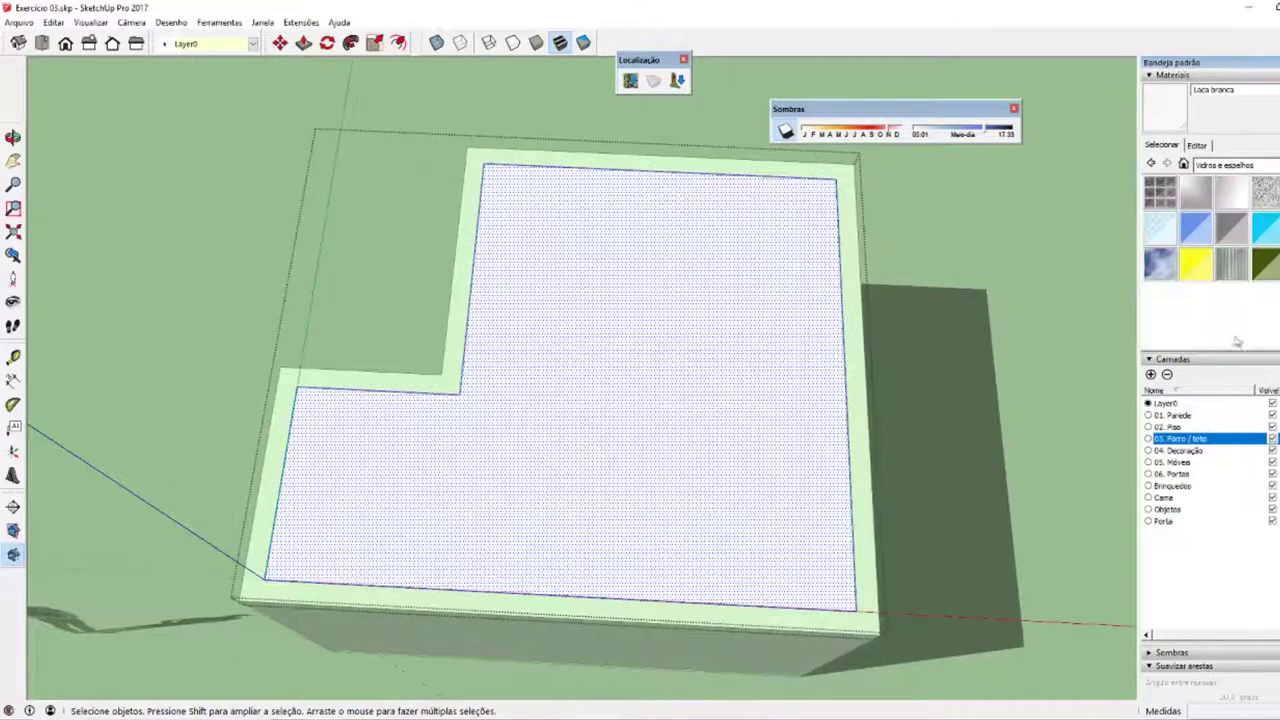
click(1196, 228)
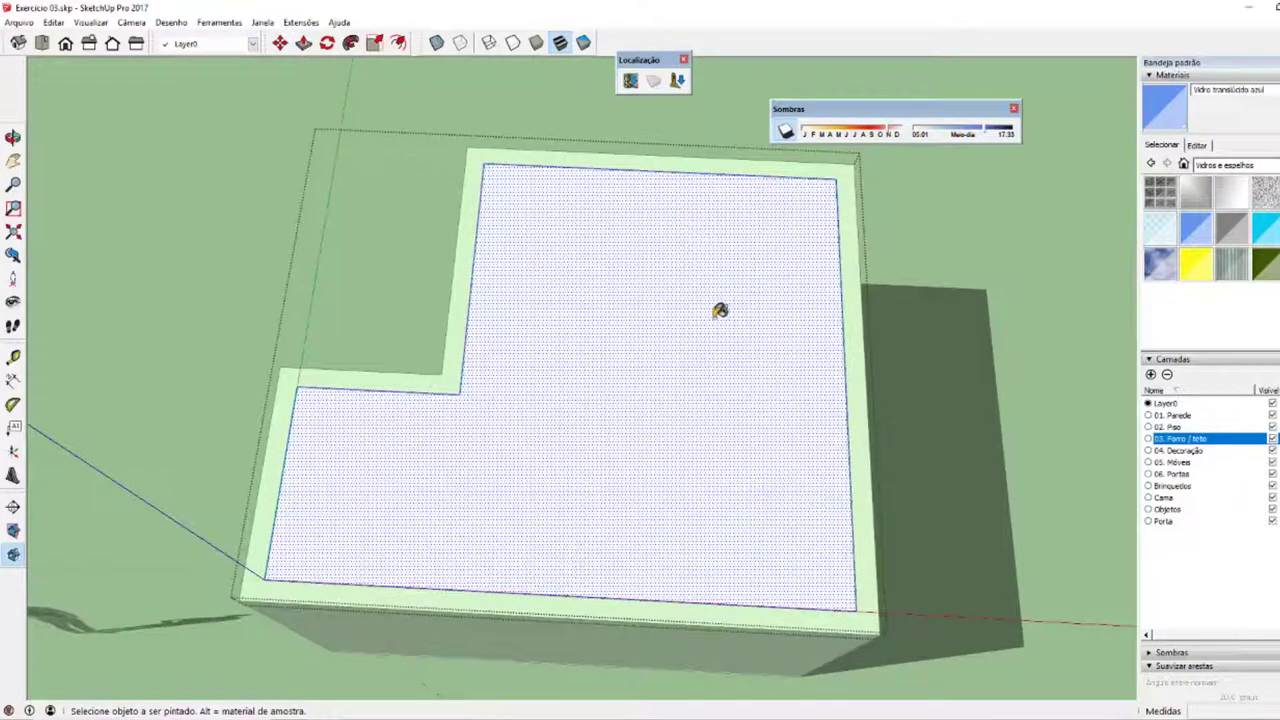
click(720, 310)
scroll(660, 330, down, 1)
key(space)
scroll(684, 427, up, 2)
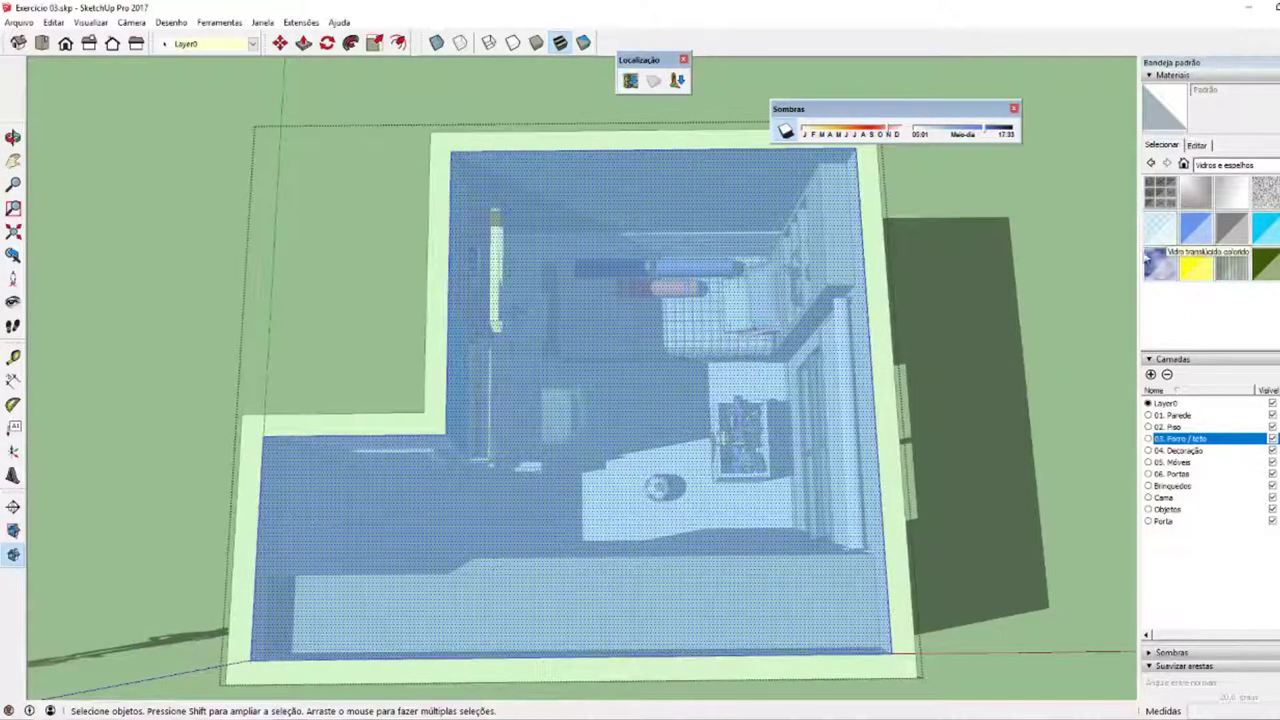
- Create Material5 from the blue glass and paint the ceiling with it
click(1196, 230)
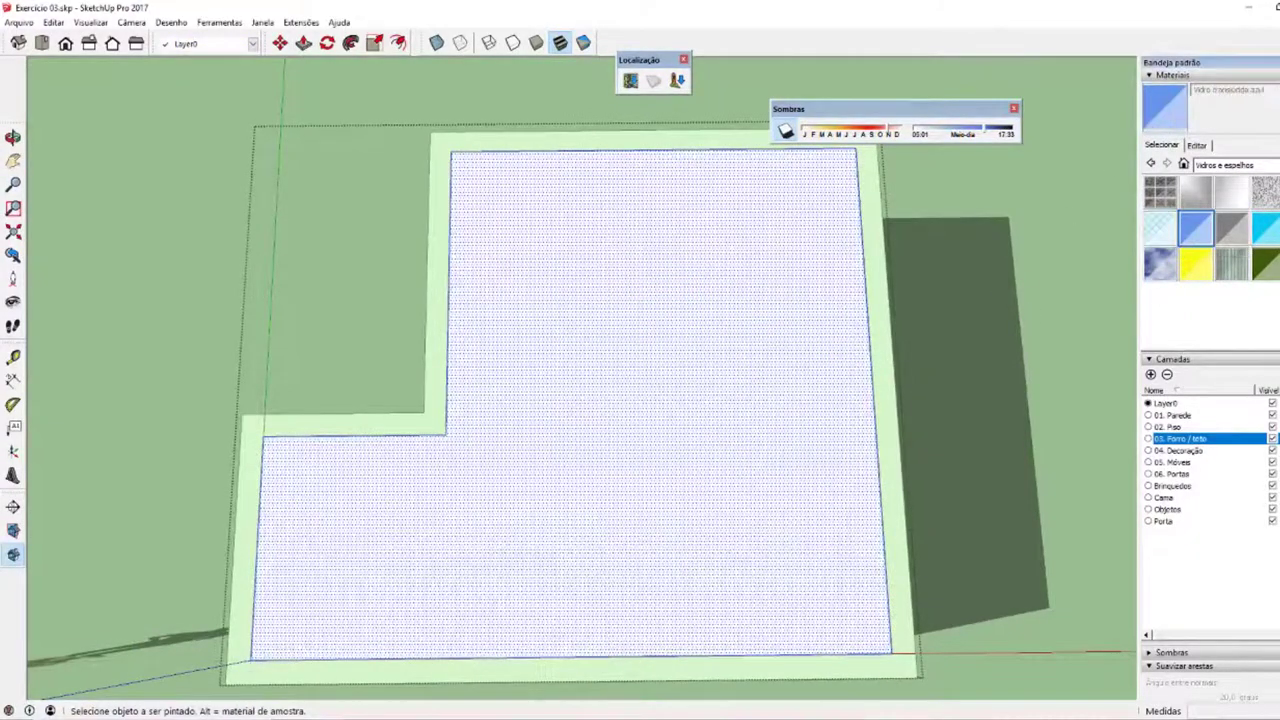
click(1272, 90)
click(939, 491)
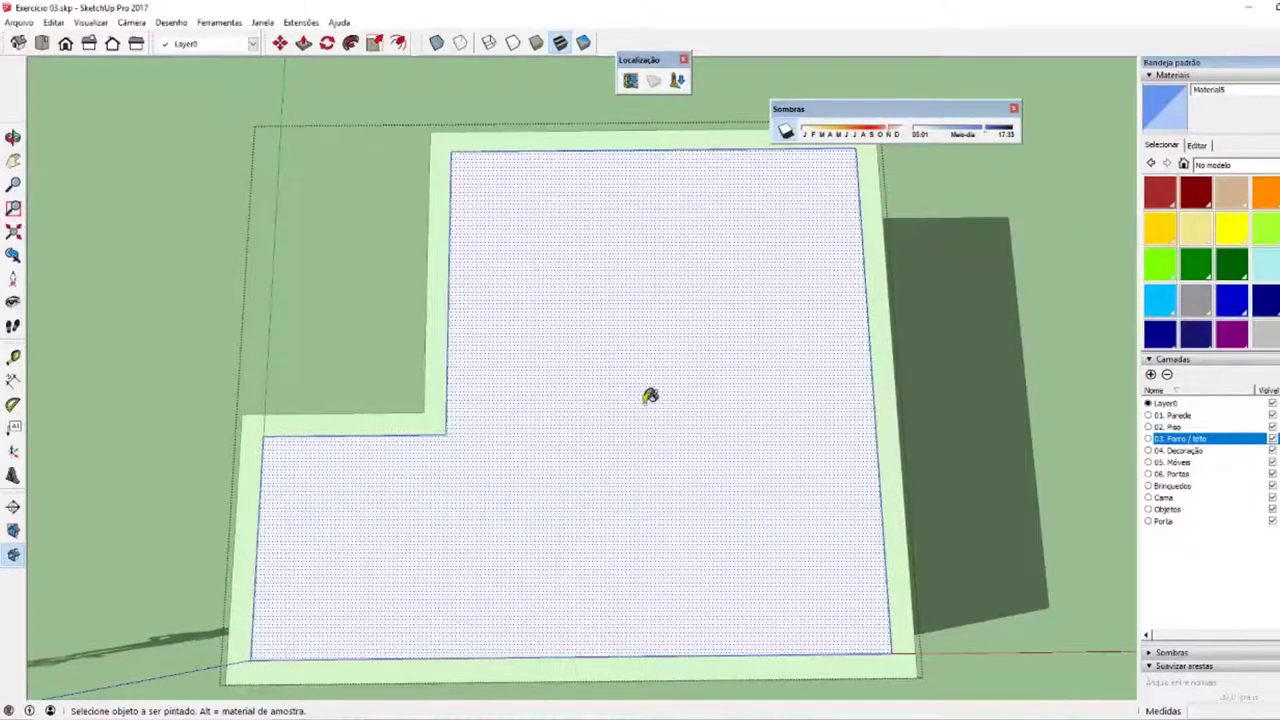
click(748, 414)
middle_drag(748, 414, 908, 355)
key(space)
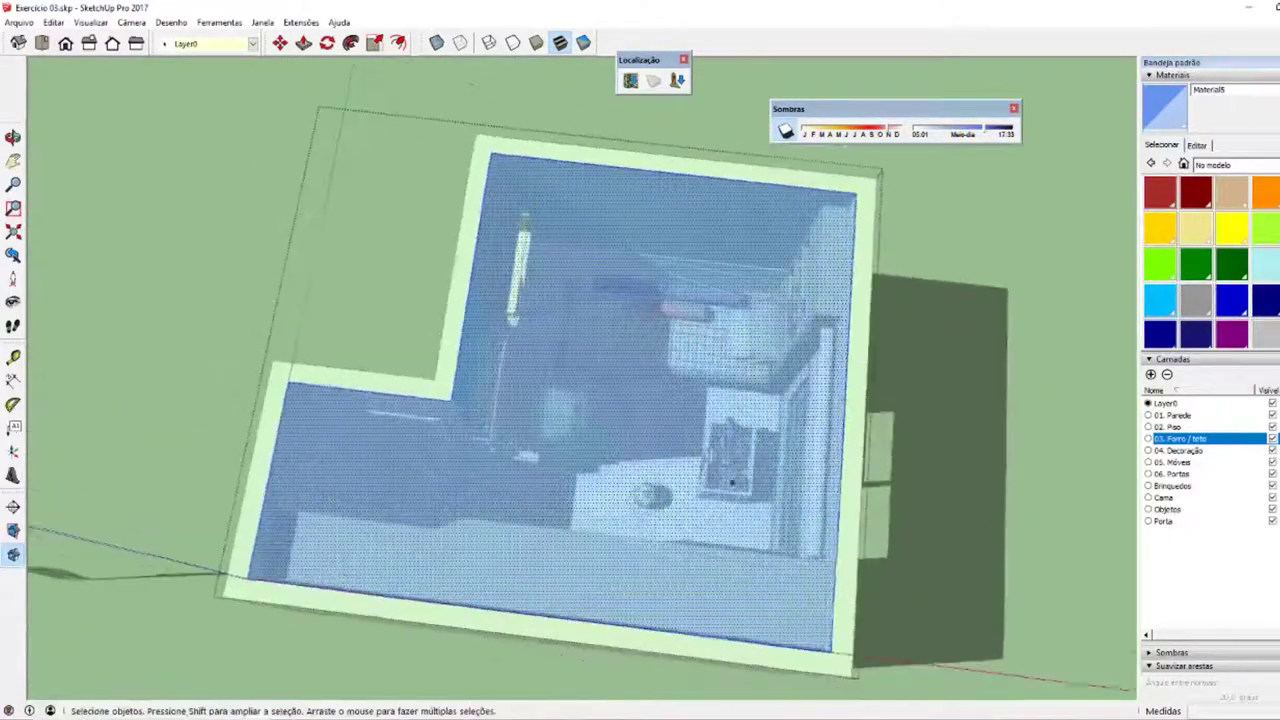
middle_drag(651, 434, 490, 390)
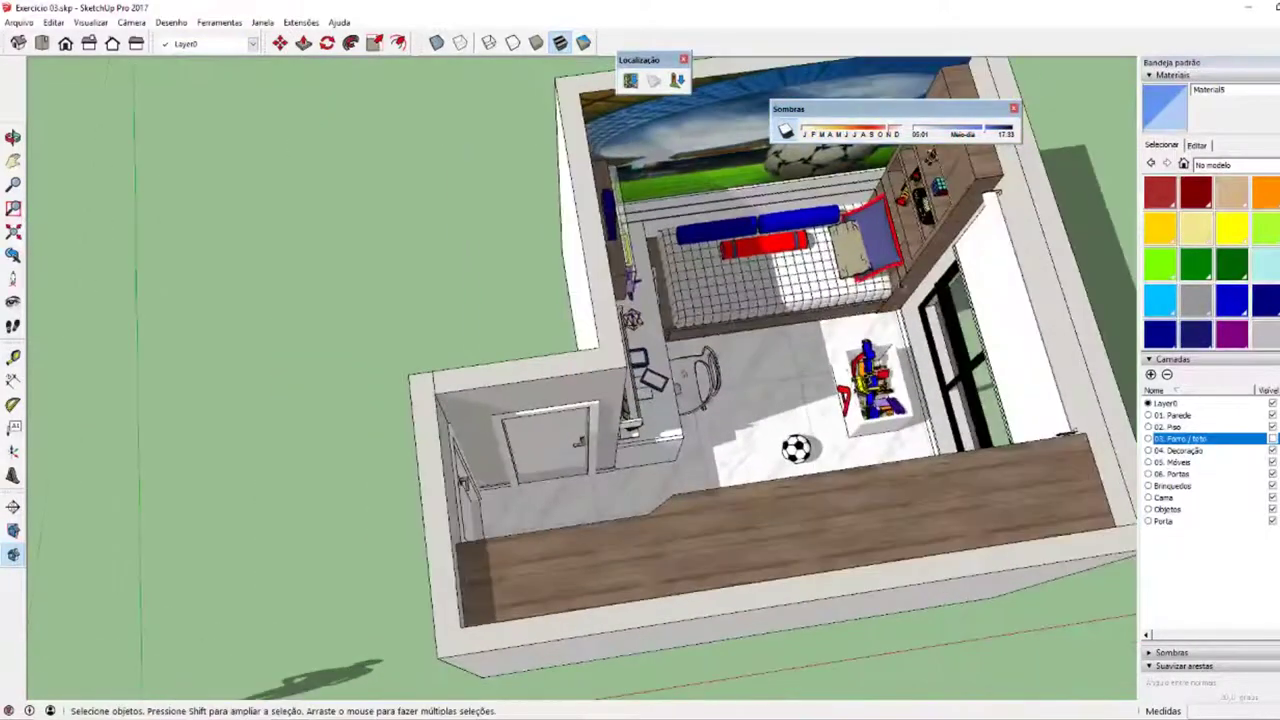
- From a top-down view, shift the shadow time, then dock the Sombras toolbar in the top row
mouse_move(920, 372)
middle_down()
mouse_move(840, 368)
mouse_move(665, 445)
middle_up()
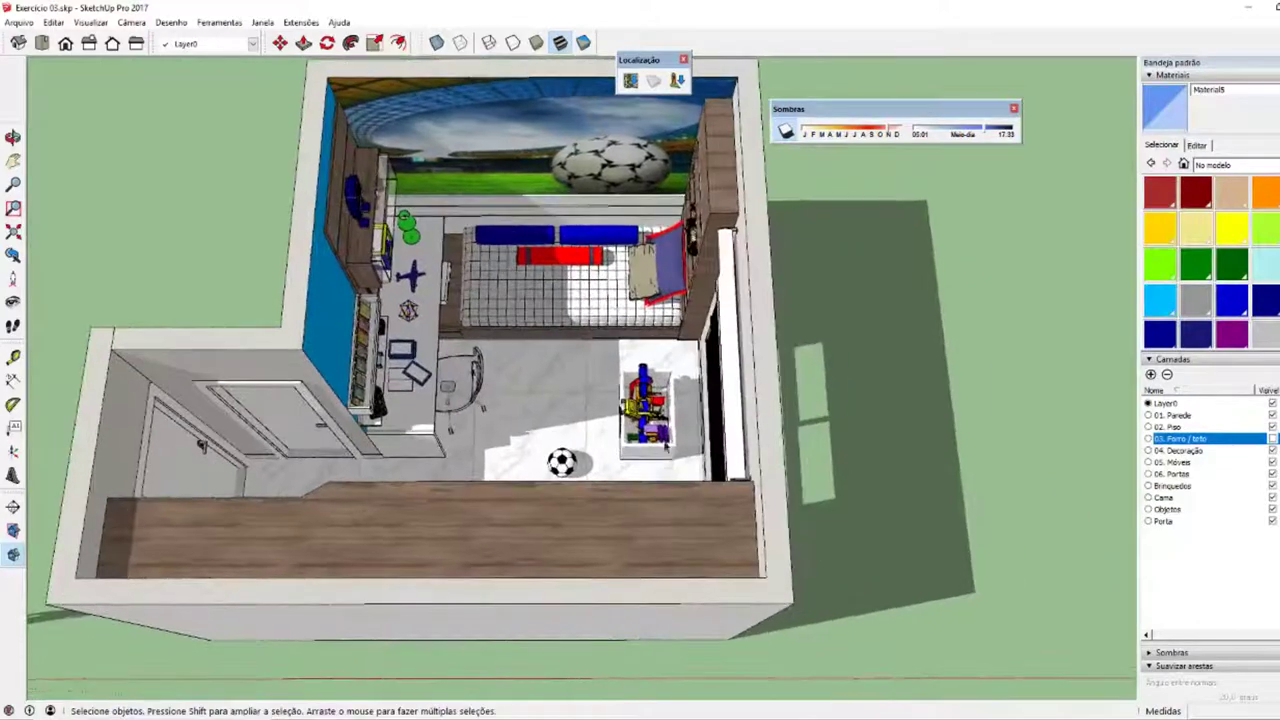
drag(957, 135, 932, 134)
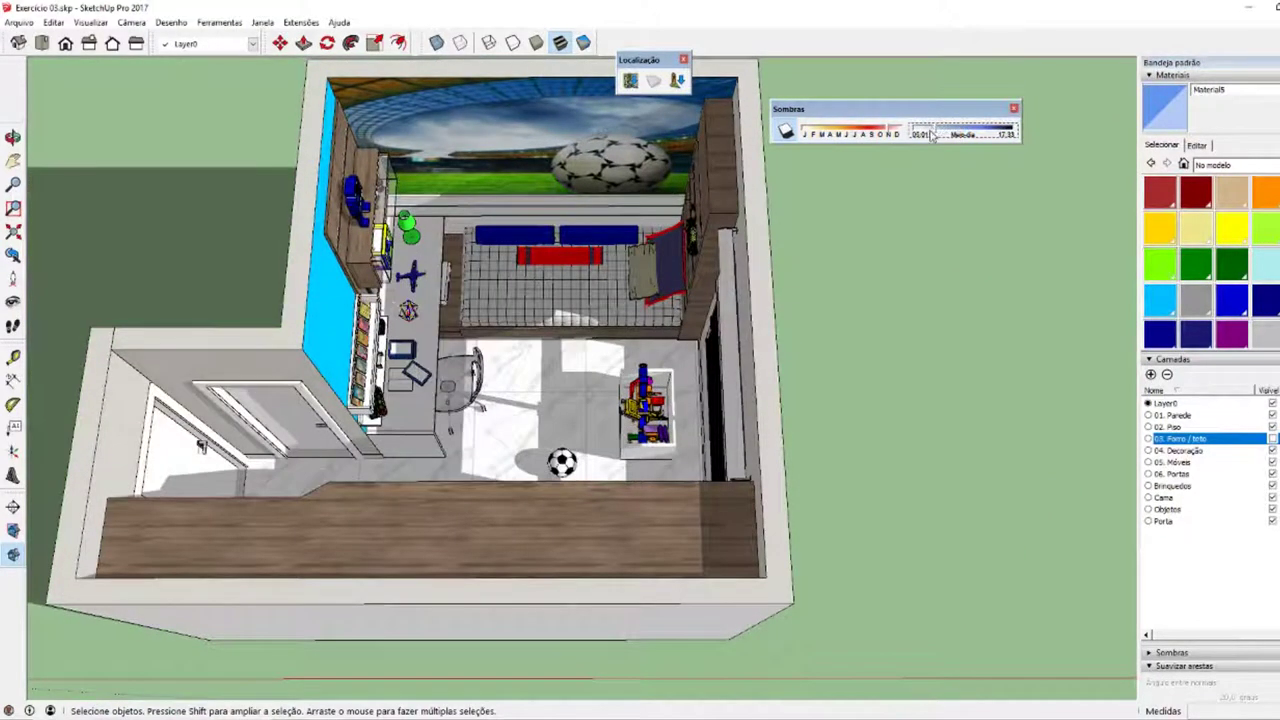
middle_drag(515, 445, 538, 410)
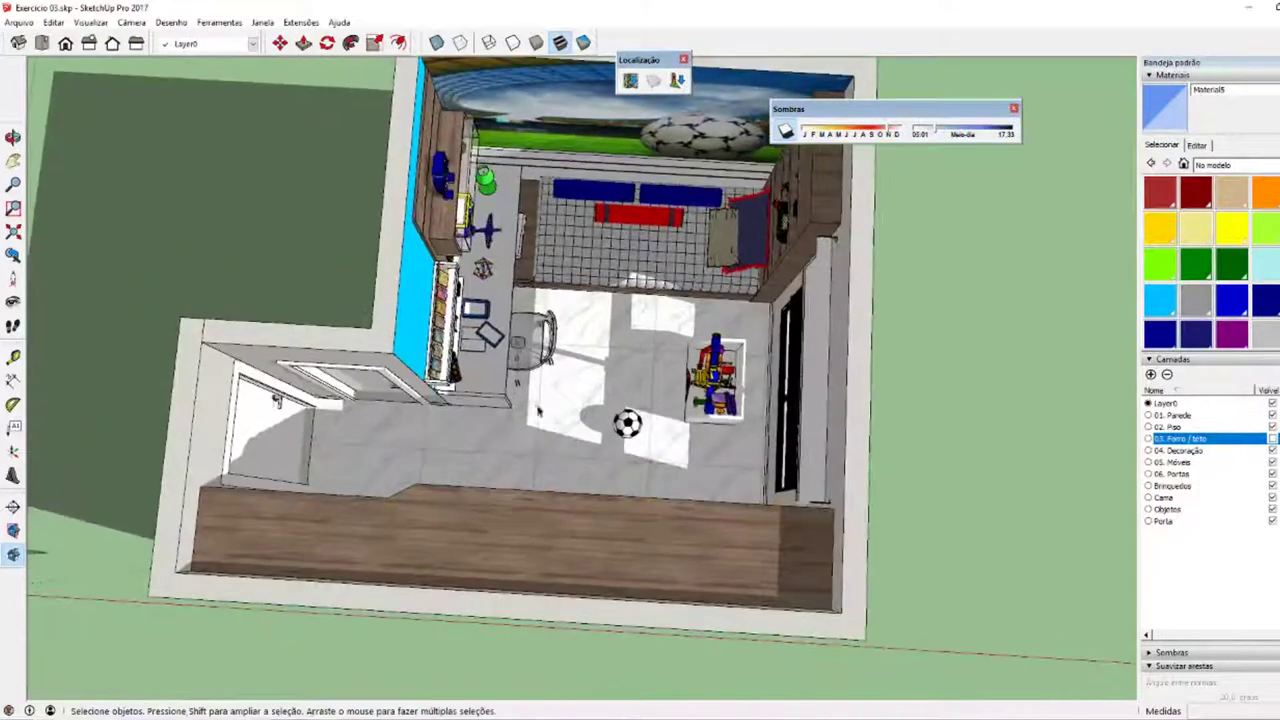
middle_drag(560, 306, 580, 360)
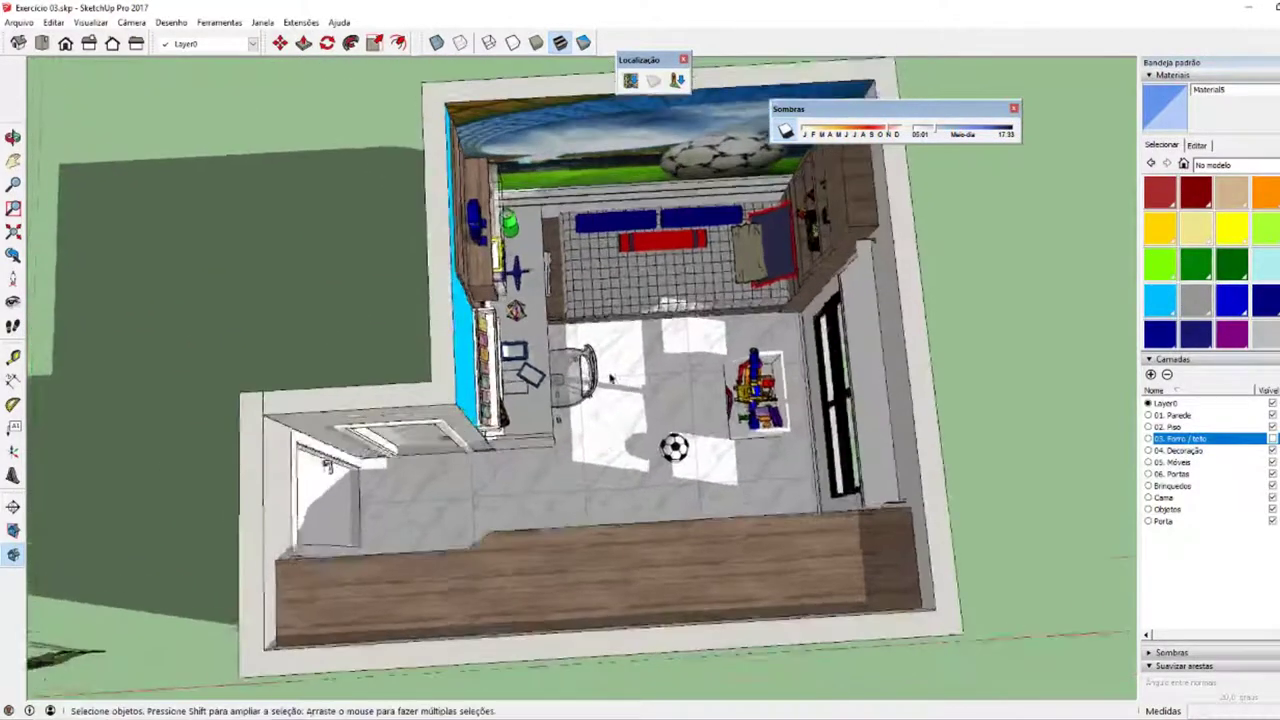
scroll(590, 400, down, 3)
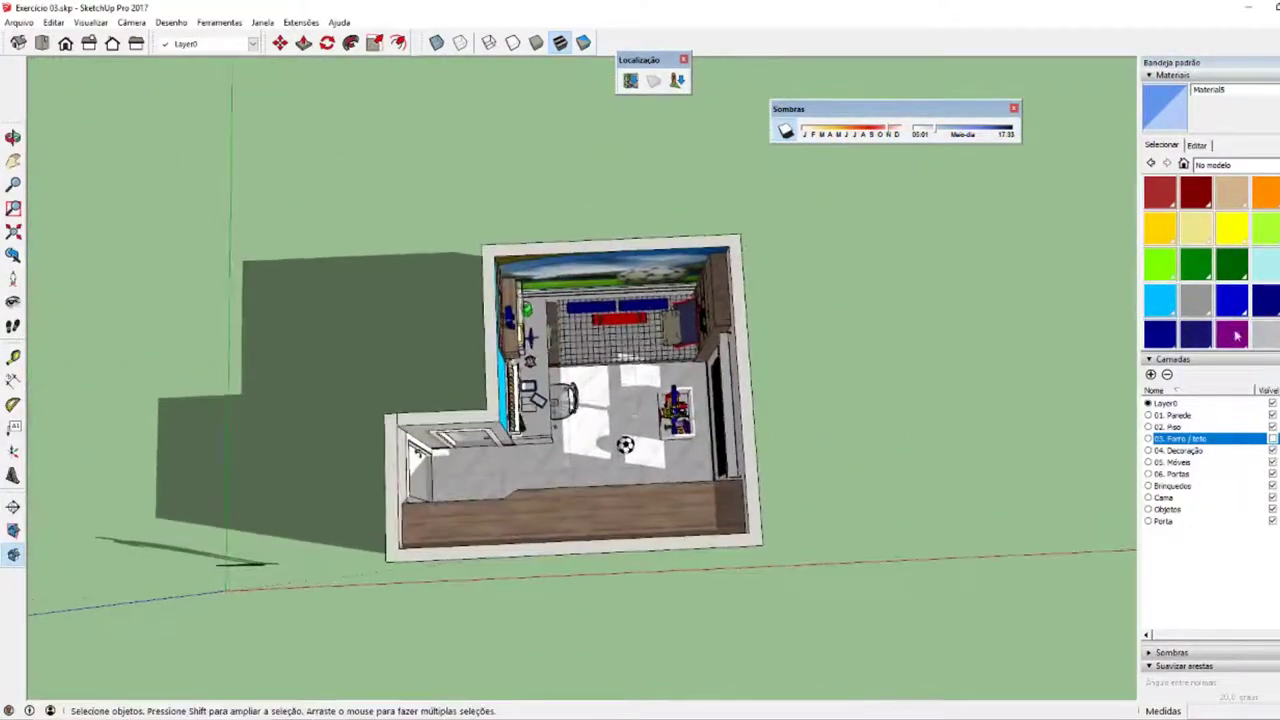
drag(804, 136, 812, 70)
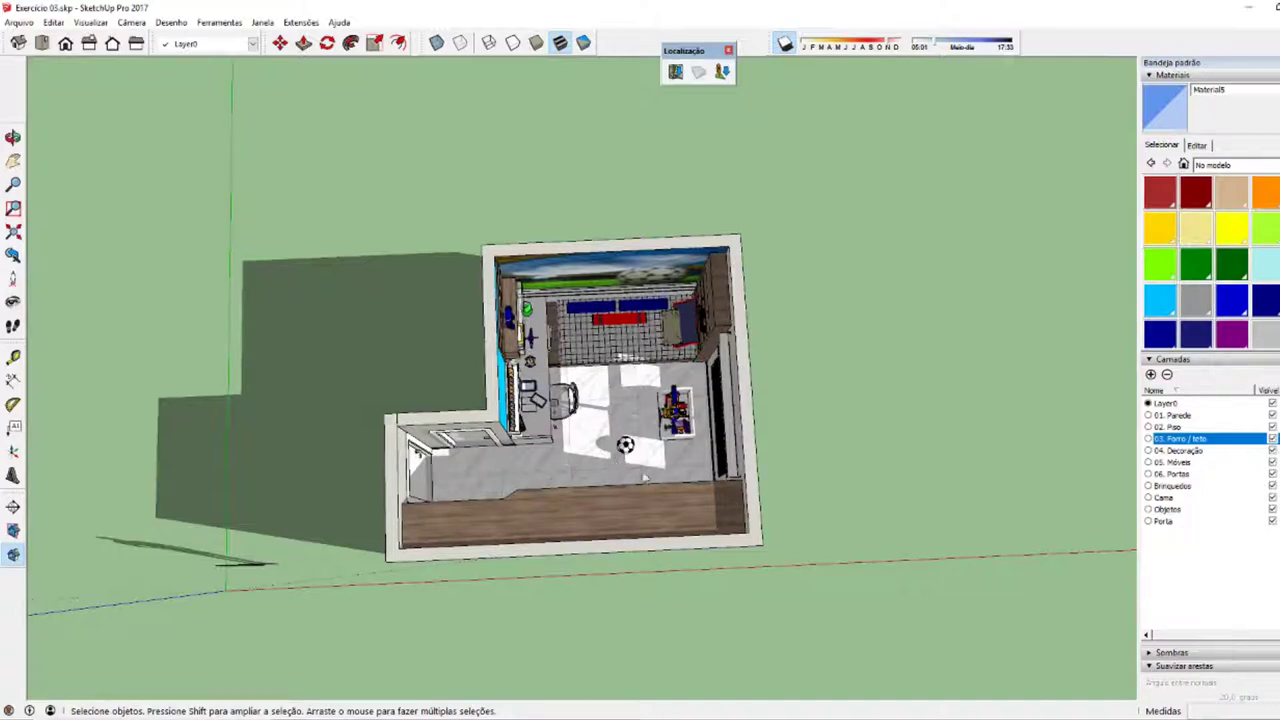
- Dock the Localização toolbar with the main toolbars and turn shadows off
mouse_move(637, 511)
middle_down()
mouse_move(757, 471)
mouse_move(772, 379)
middle_up()
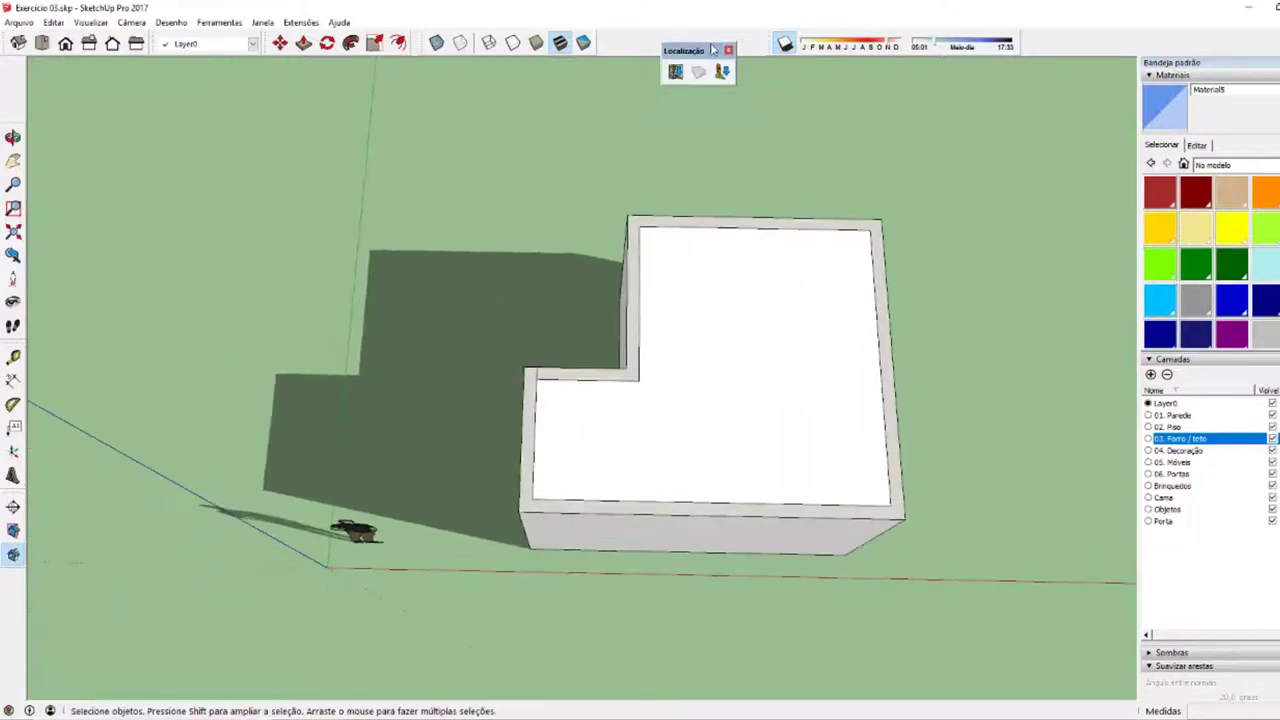
drag(712, 50, 700, 43)
click(784, 43)
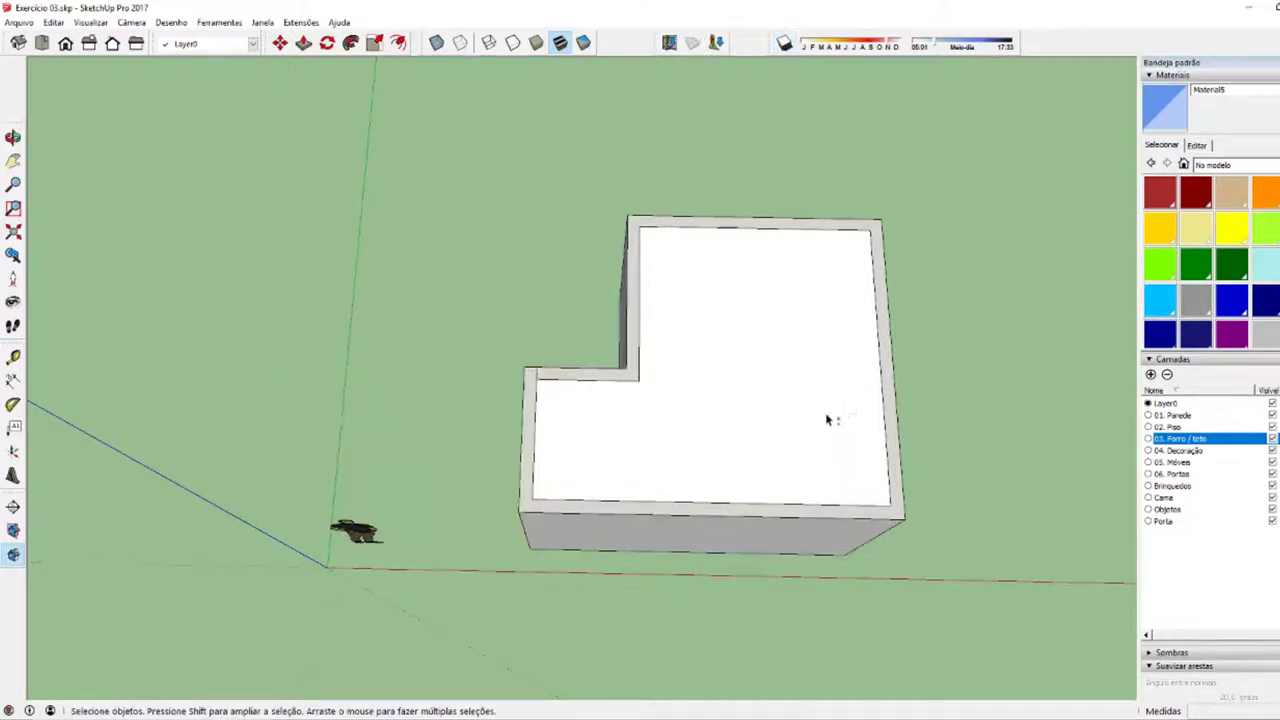
- Select the ceiling face and hide layer 03. Forro / teto to see the interior
mouse_move(828, 420)
middle_down()
mouse_move(763, 286)
mouse_move(483, 440)
mouse_move(603, 460)
mouse_move(871, 629)
middle_up()
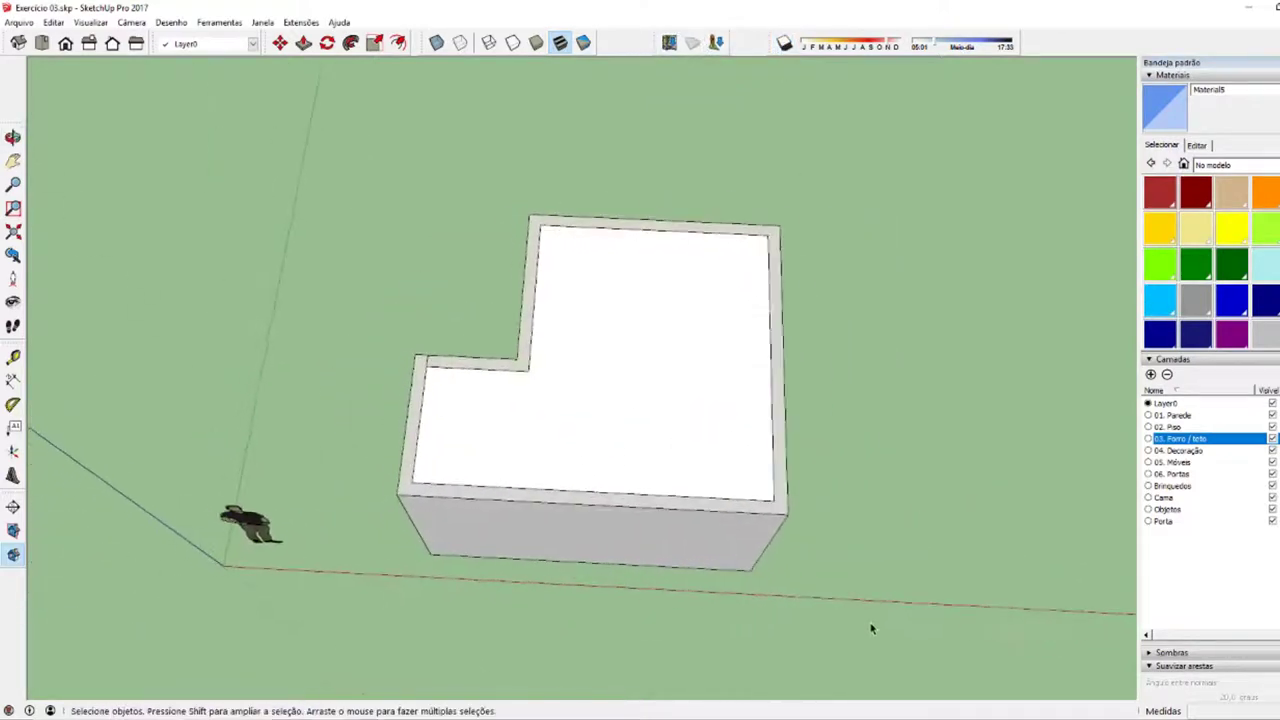
mouse_move(530, 487)
middle_down()
mouse_move(557, 514)
mouse_move(542, 565)
mouse_move(560, 349)
mouse_move(535, 469)
middle_up()
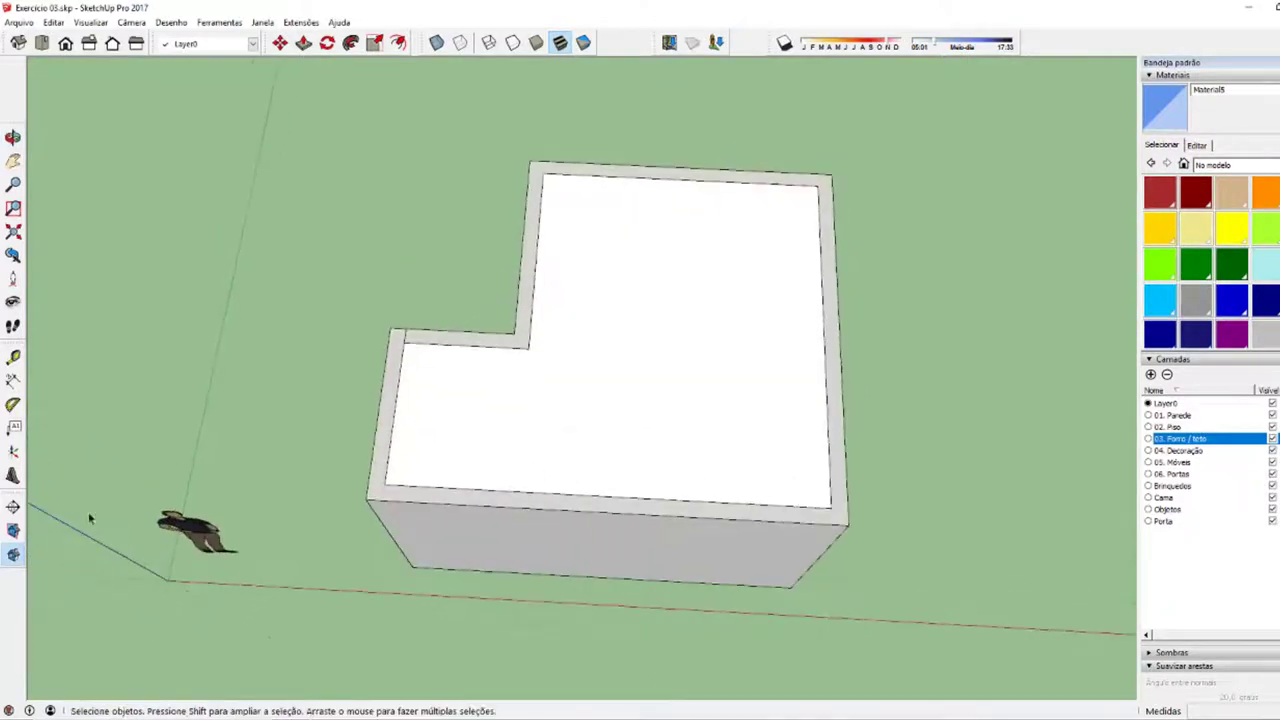
click(13, 507)
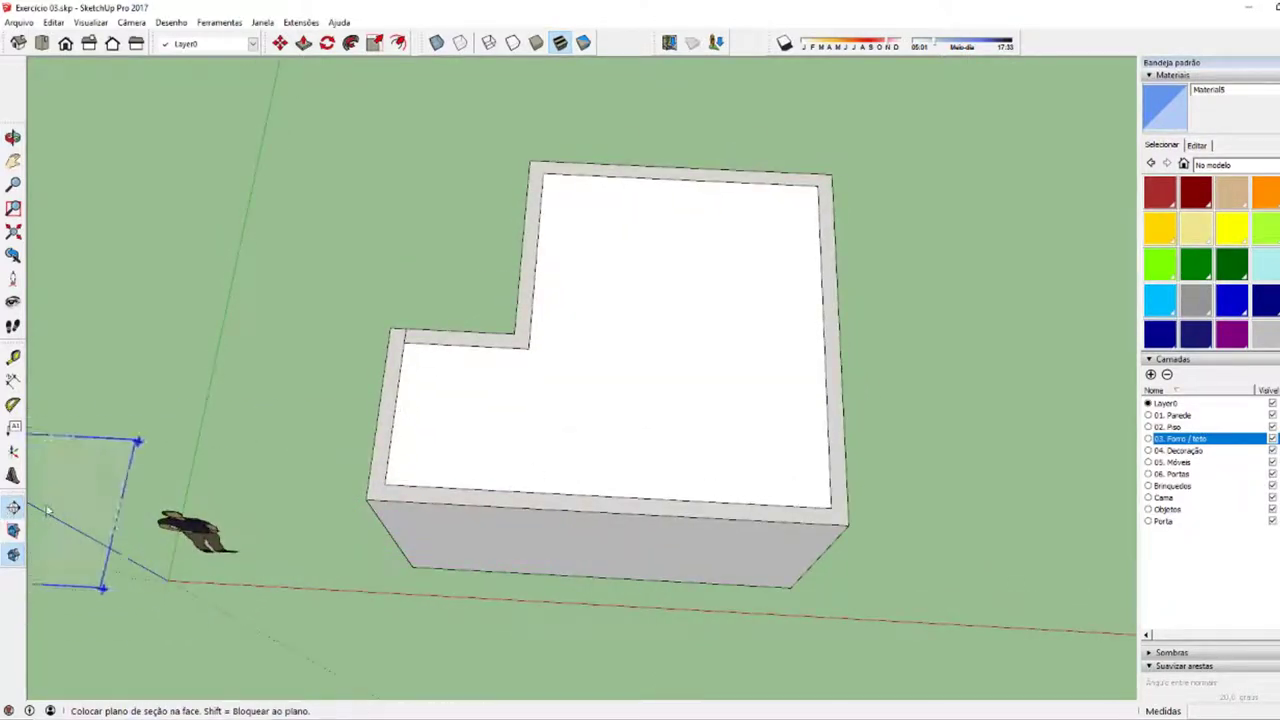
click(602, 444)
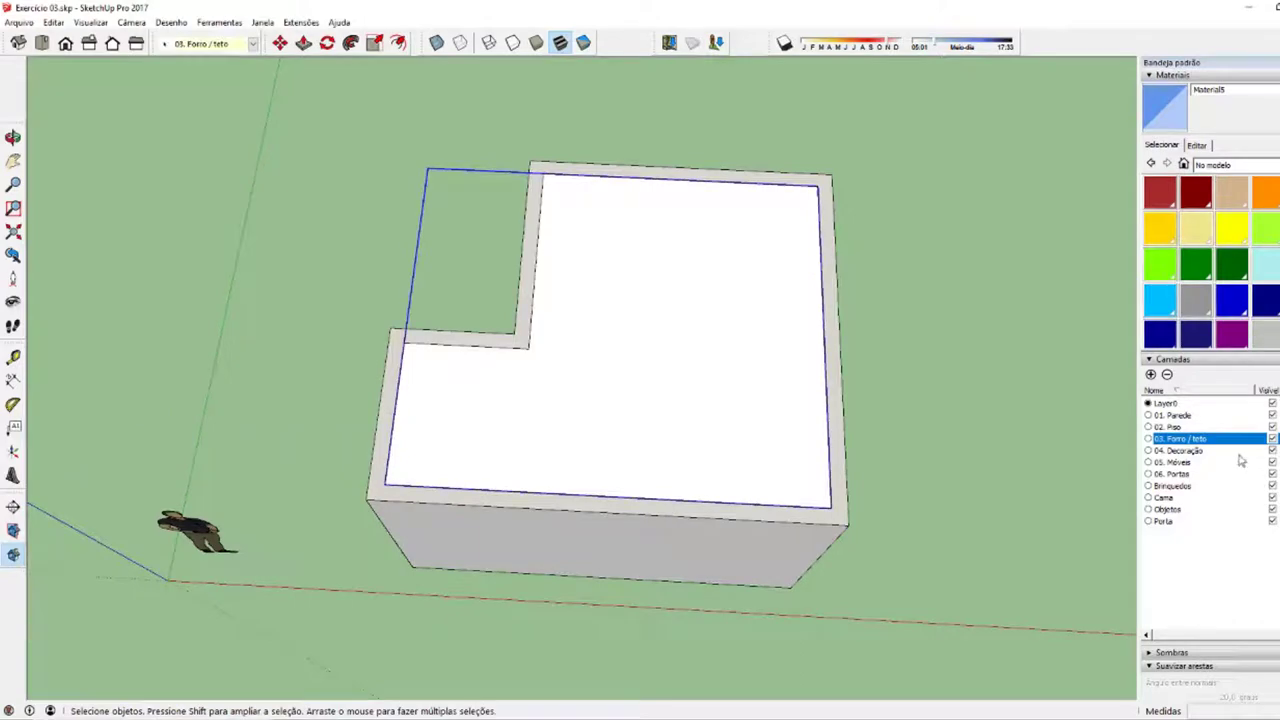
click(1272, 439)
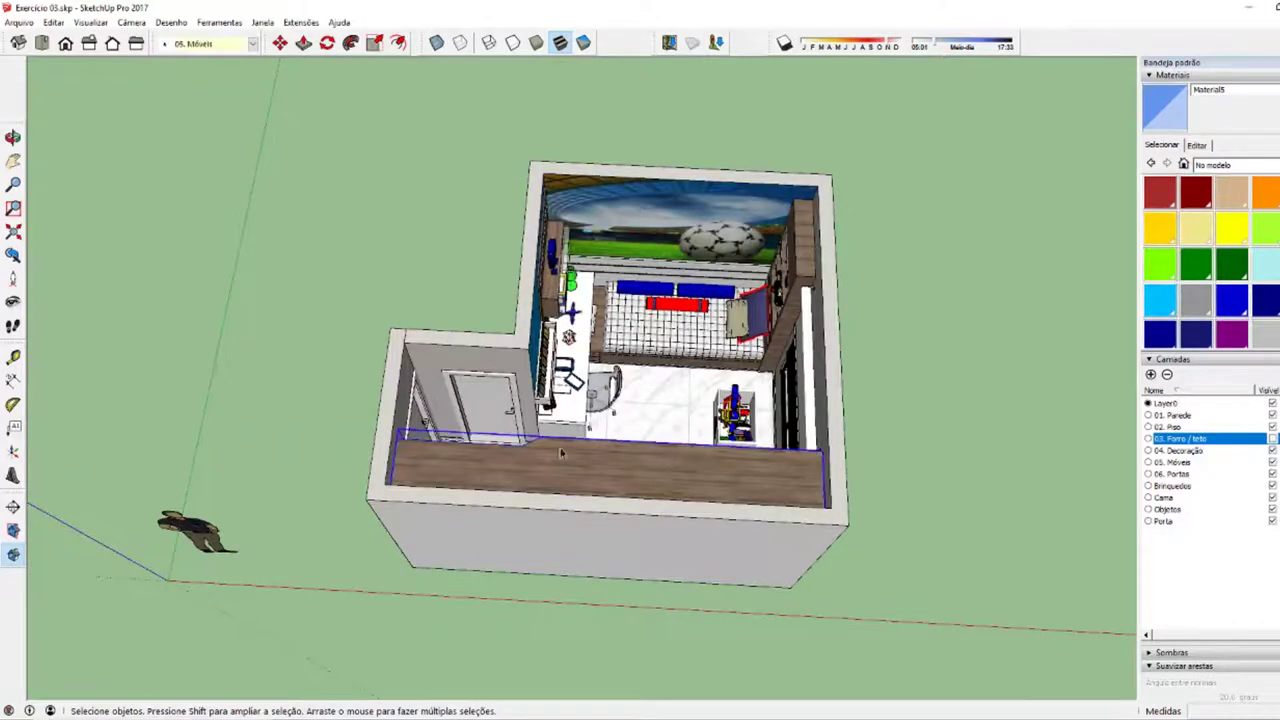
mouse_move(610, 445)
middle_down()
mouse_move(622, 511)
mouse_move(608, 501)
middle_up()
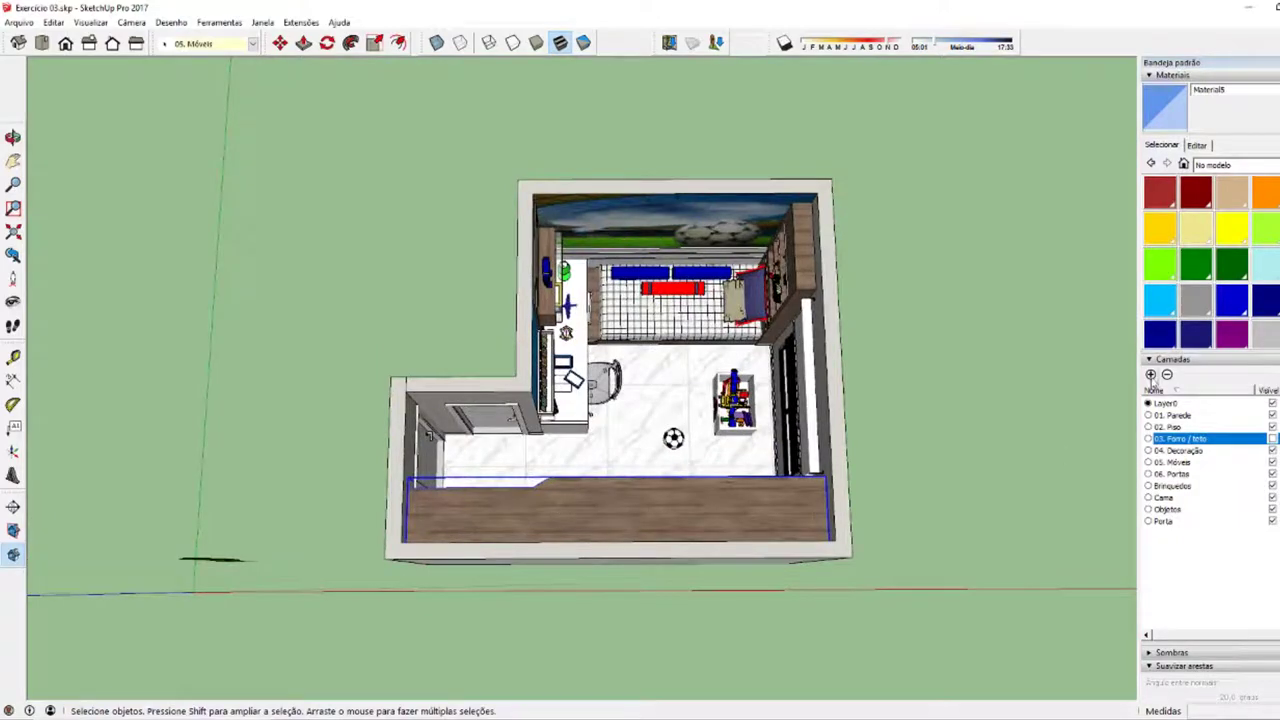
- Add layer ARMÁRIO, set it current from the Layers dropdown, and re-show 03. Forro / teto
click(1150, 374)
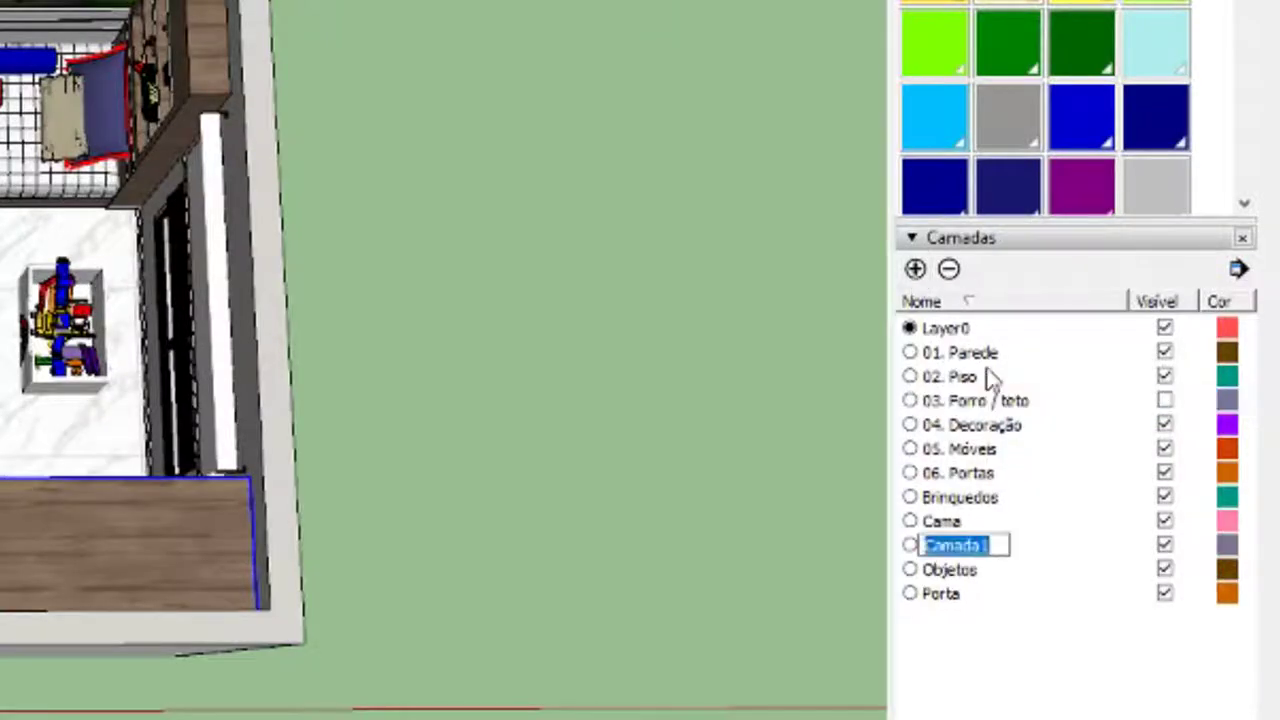
text(ARMÁRIO)
key(Return)
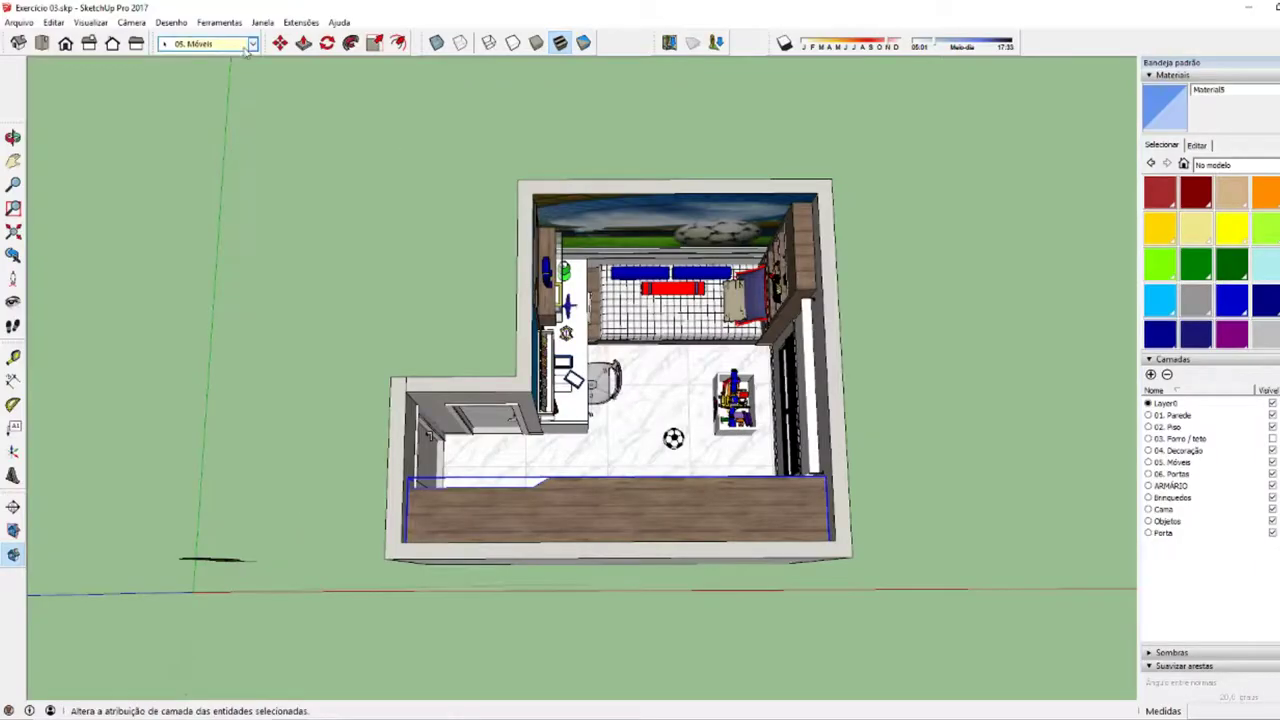
click(232, 46)
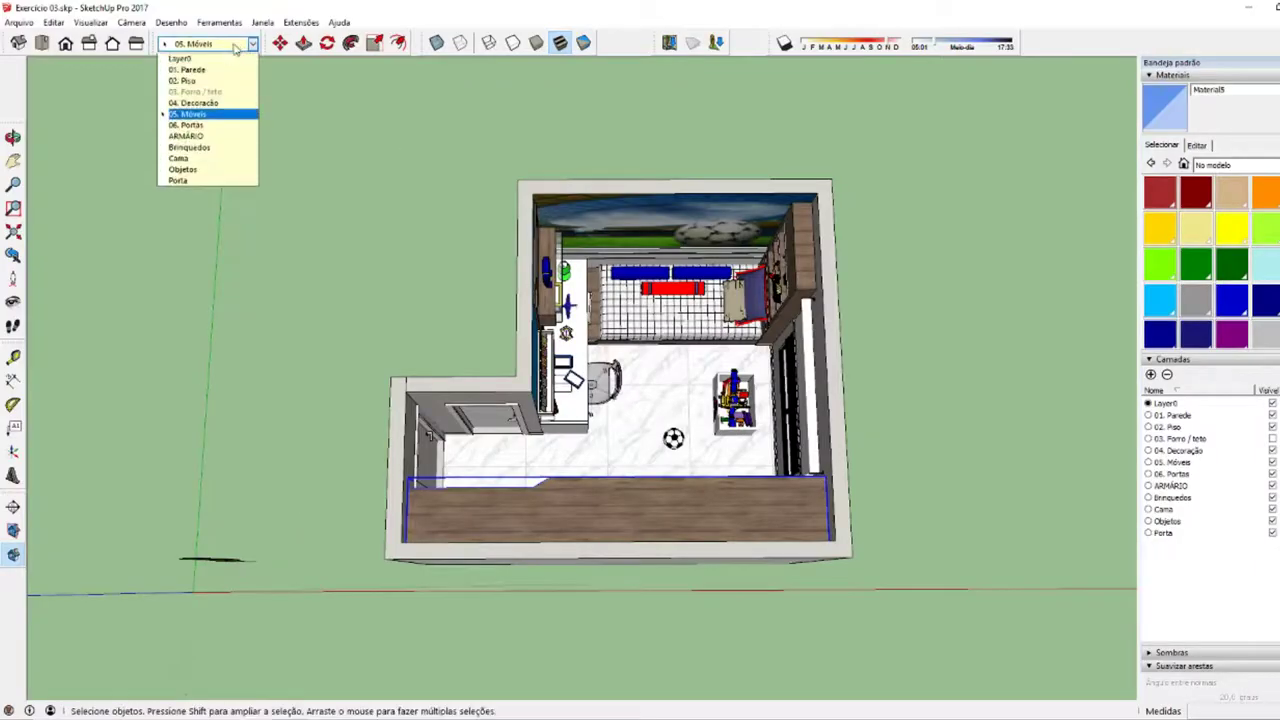
click(212, 136)
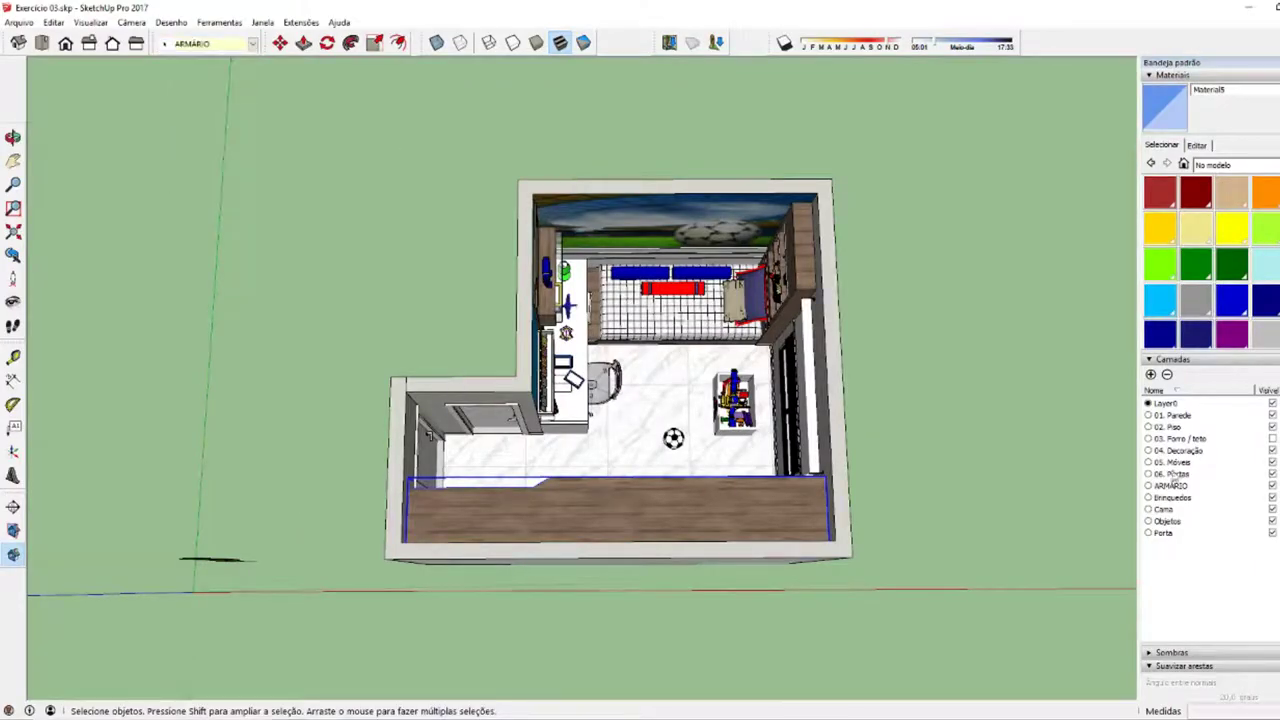
middle_drag(1012, 522, 1017, 512)
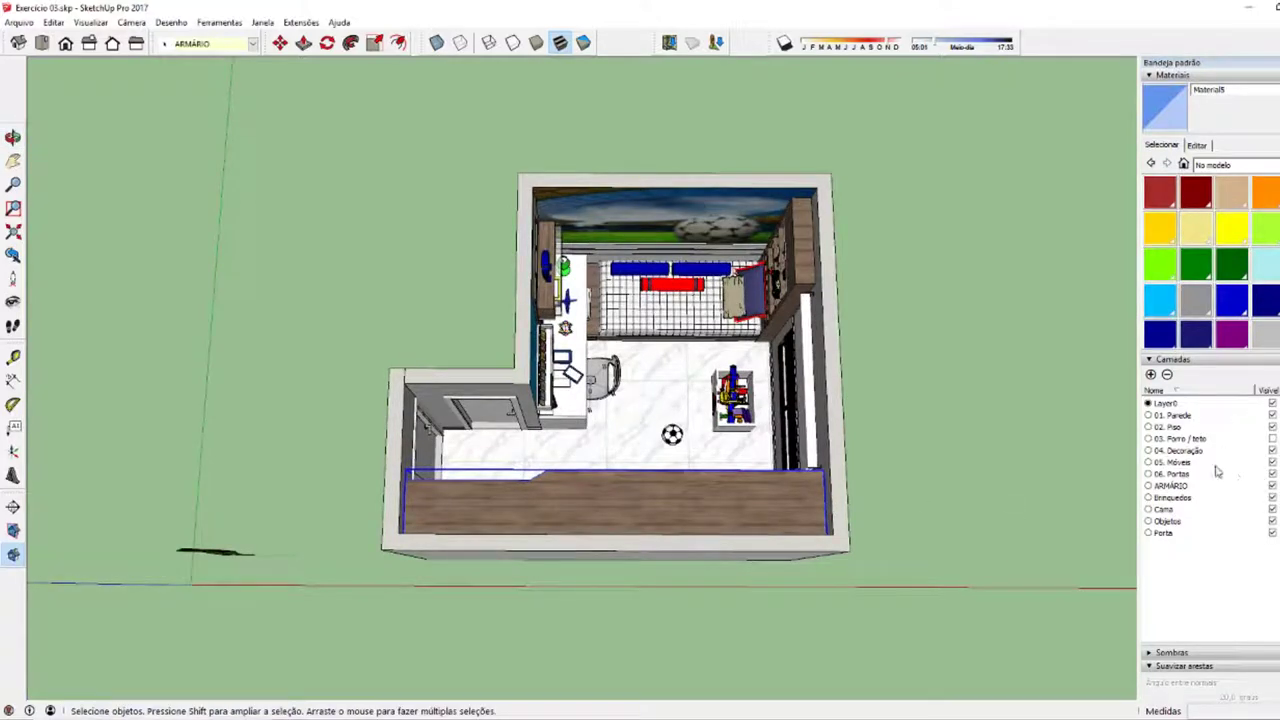
click(1272, 440)
- Float the section tools and place a section plane on the front wall
middle_drag(743, 480, 820, 423)
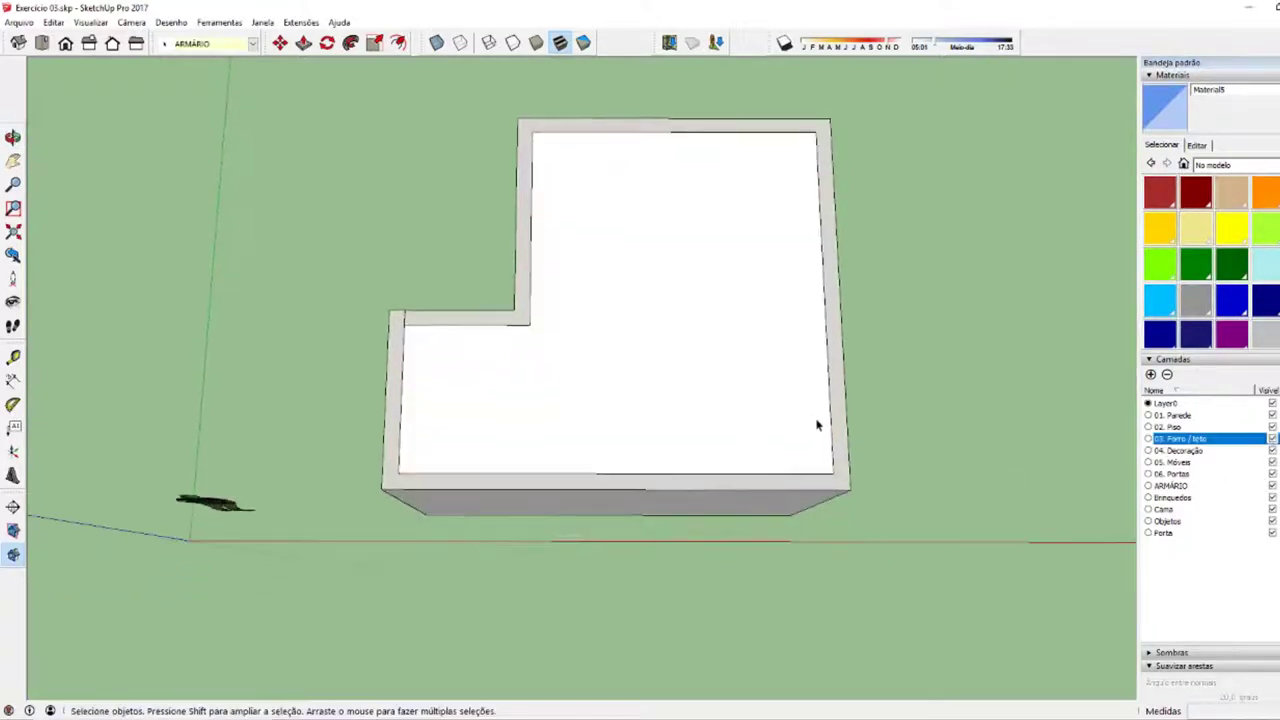
mouse_move(15, 490)
mouse_down()
mouse_move(129, 464)
mouse_move(205, 392)
mouse_up()
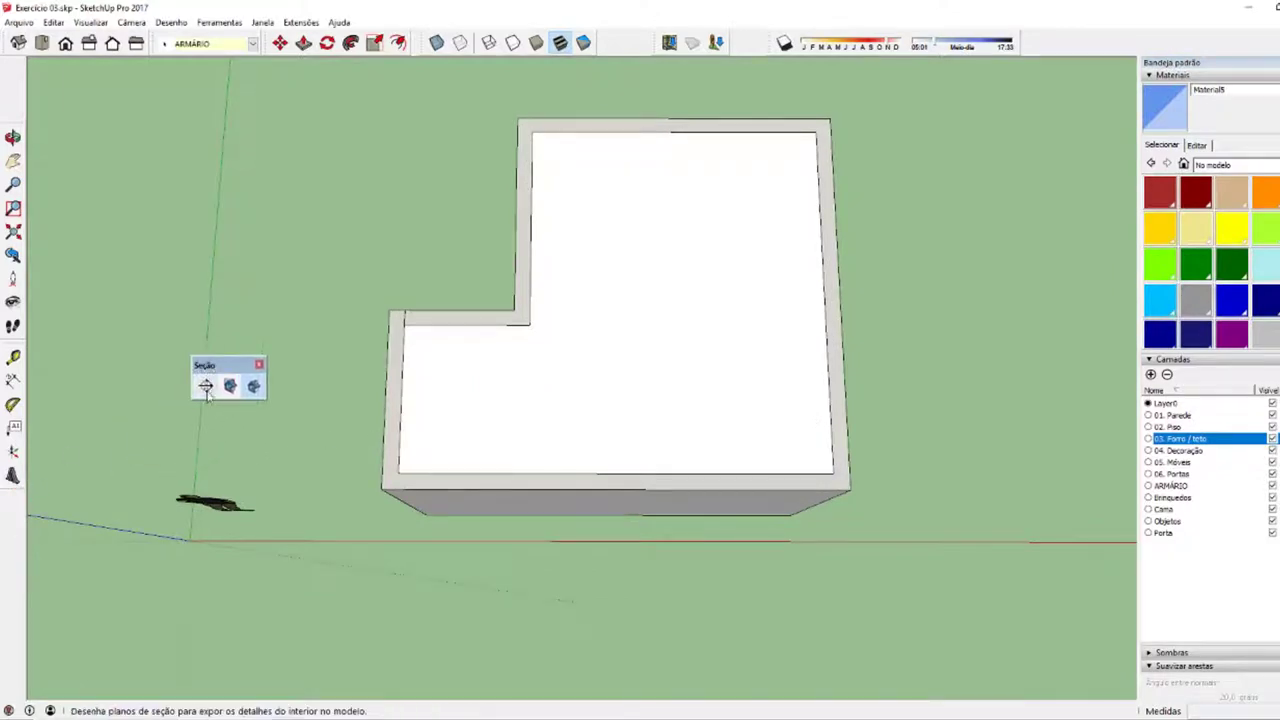
click(205, 387)
mouse_move(542, 509)
middle_down()
mouse_move(517, 474)
mouse_move(413, 535)
middle_up()
click(517, 474)
- Move the section plane so it slices through the building's front
click(369, 540)
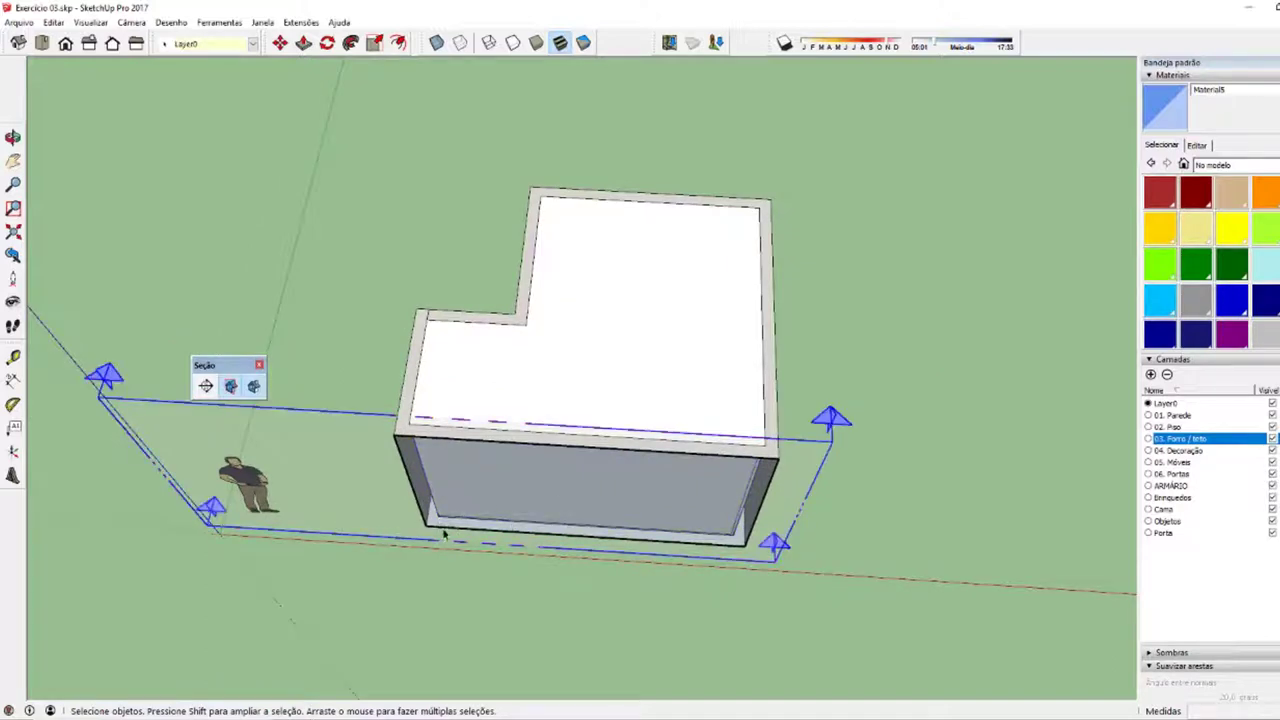
key(m)
click(391, 534)
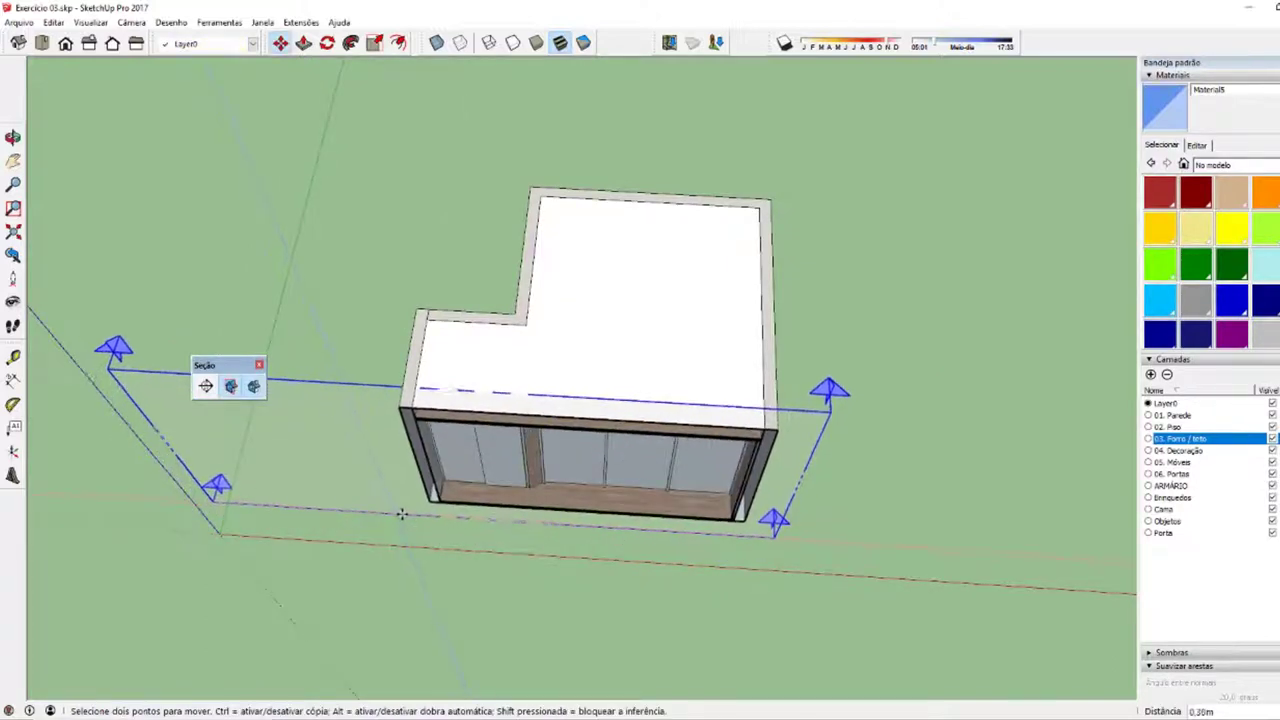
click(214, 486)
key(space)
middle_drag(214, 486, 457, 286)
scroll(560, 456, up, 3)
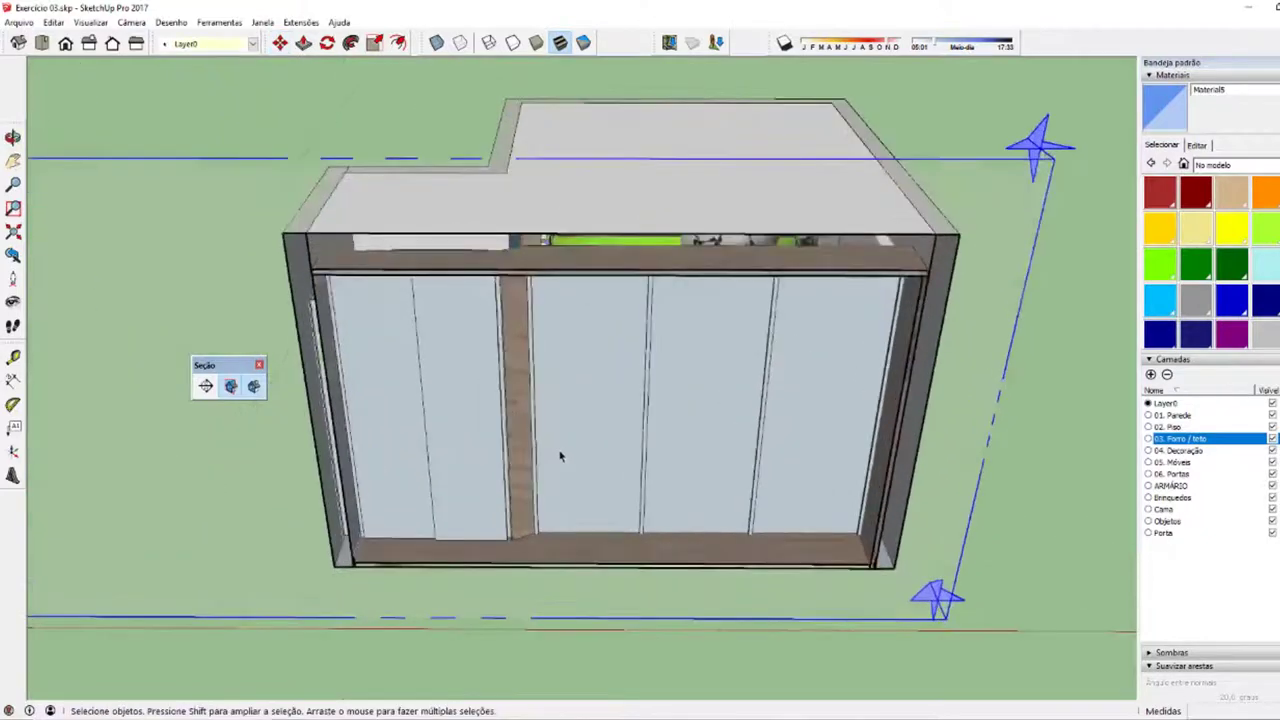
mouse_move(560, 456)
middle_down()
mouse_move(523, 286)
mouse_move(549, 300)
middle_up()
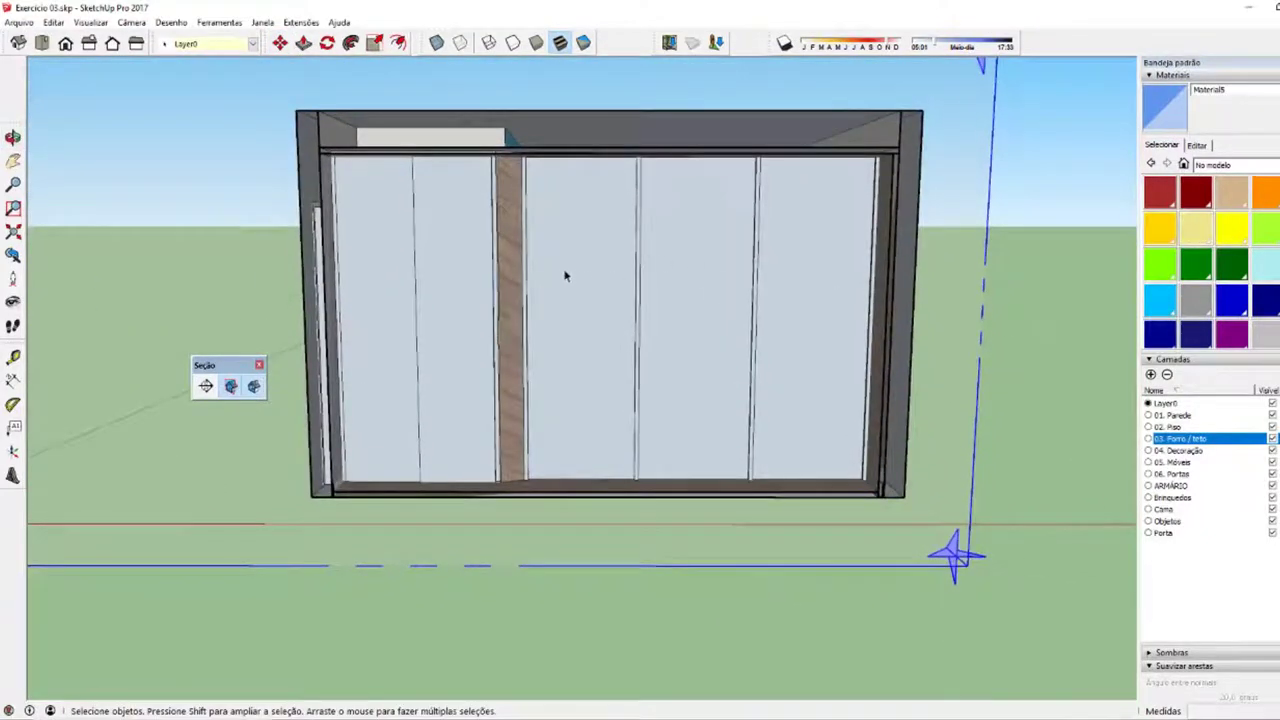
- Hide the ARMÁRIO layer and look down into the furnished room
click(1197, 487)
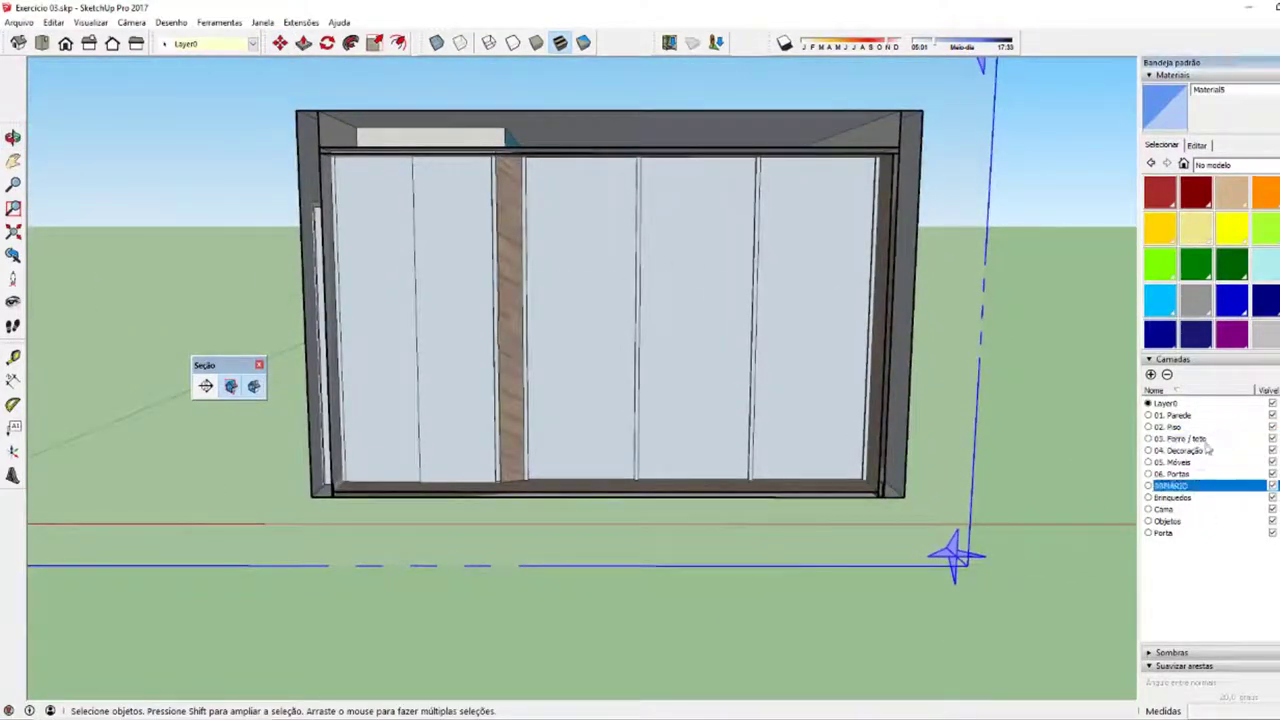
click(1273, 486)
mouse_move(700, 380)
middle_down()
mouse_move(742, 438)
mouse_move(710, 456)
middle_up()
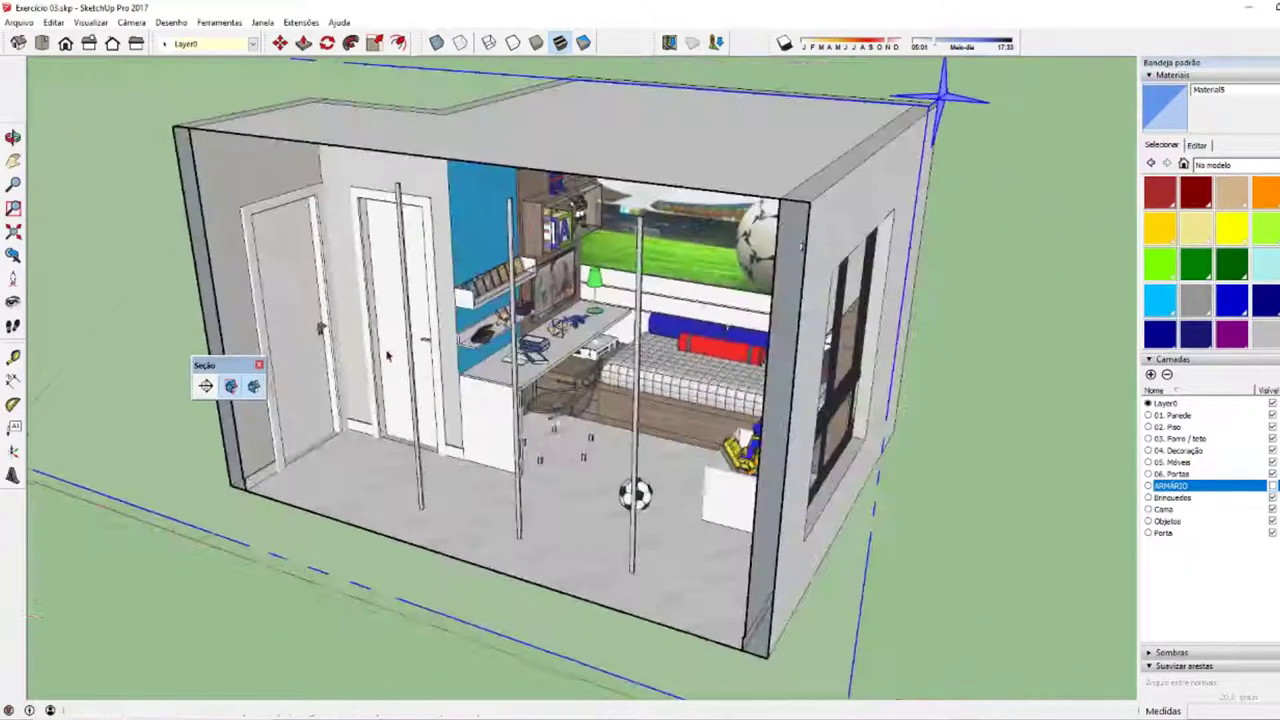
- Turn off the section plane outline display after orbiting to a lower view of the room
middle_drag(582, 408, 364, 170)
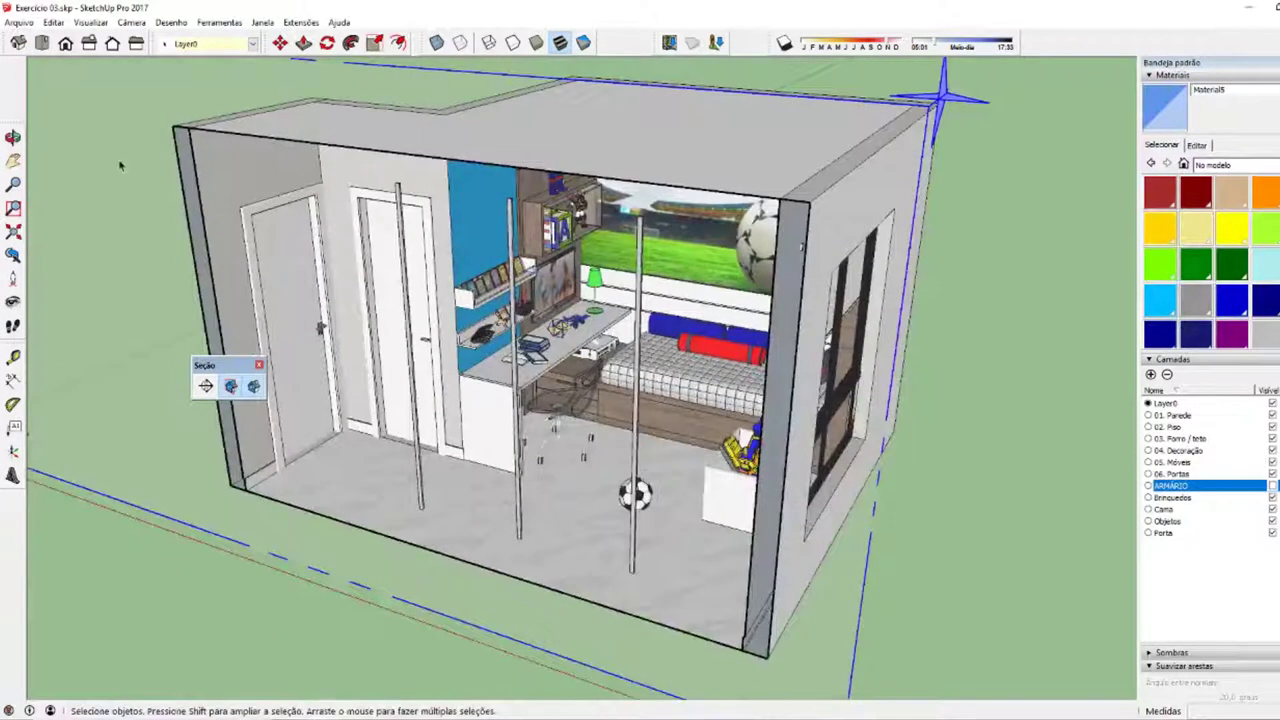
middle_drag(122, 168, 60, 180)
click(524, 340)
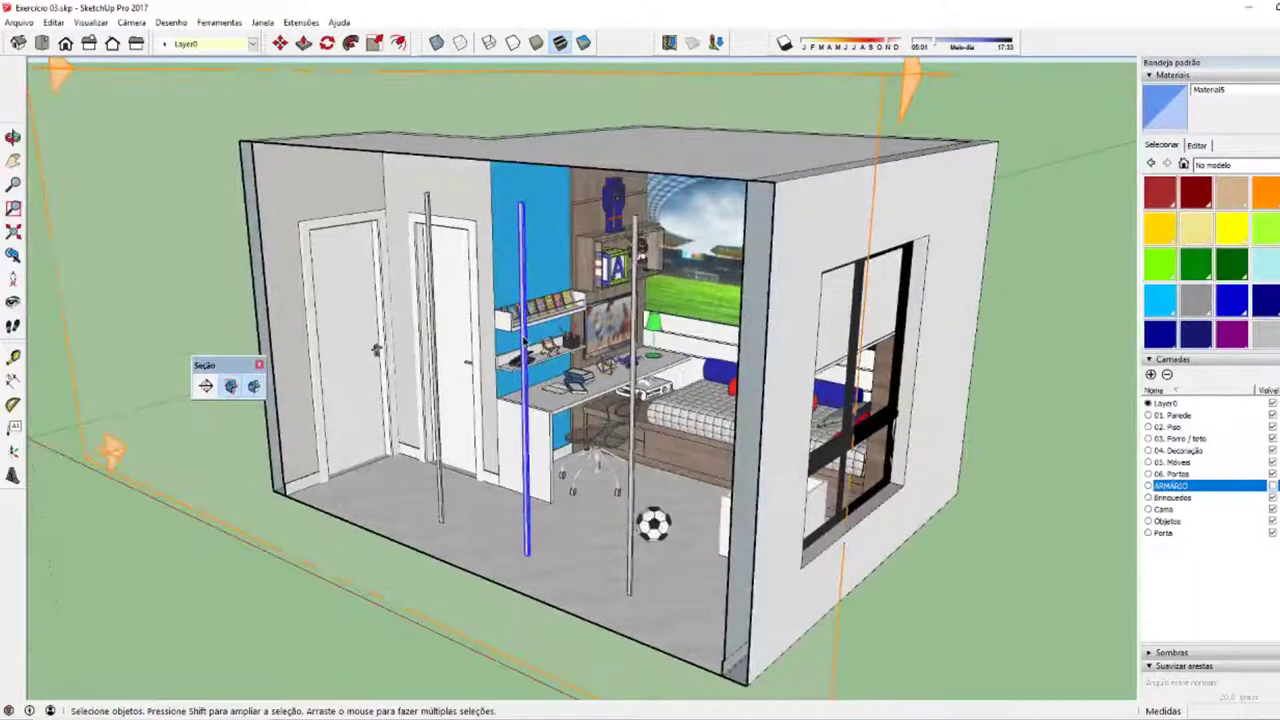
click(634, 376)
middle_drag(634, 376, 150, 210)
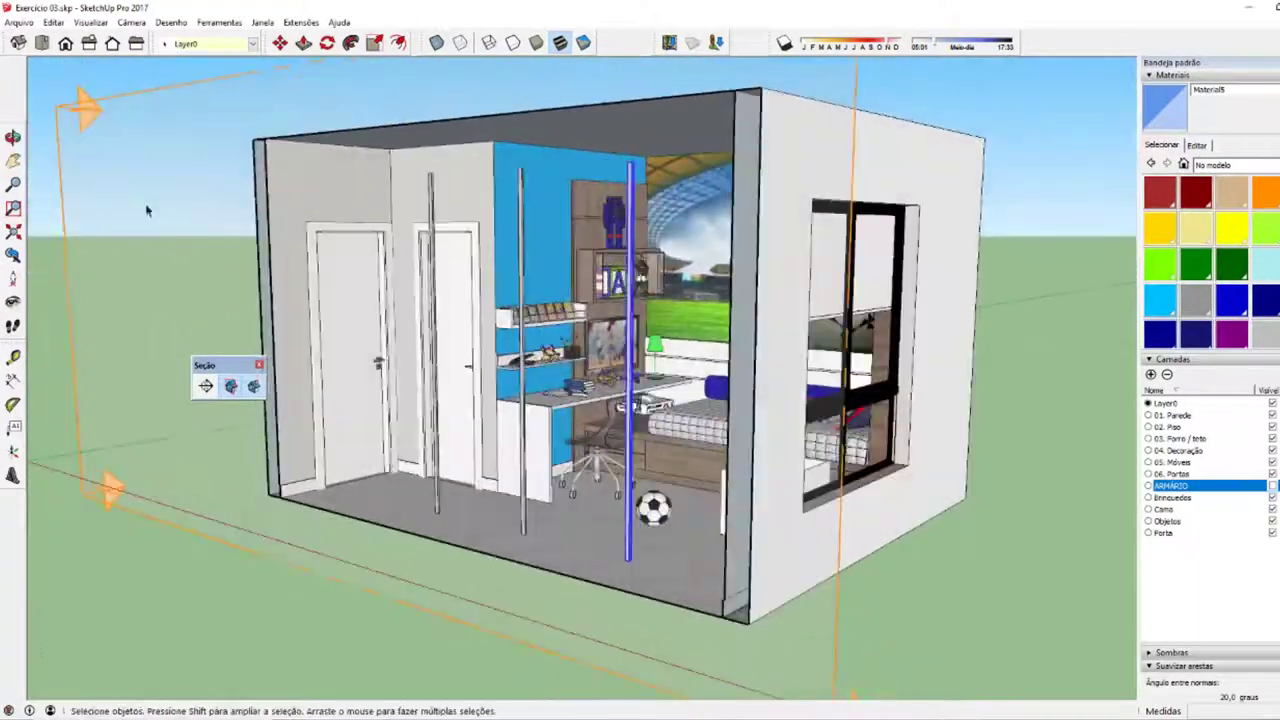
click(160, 226)
click(230, 386)
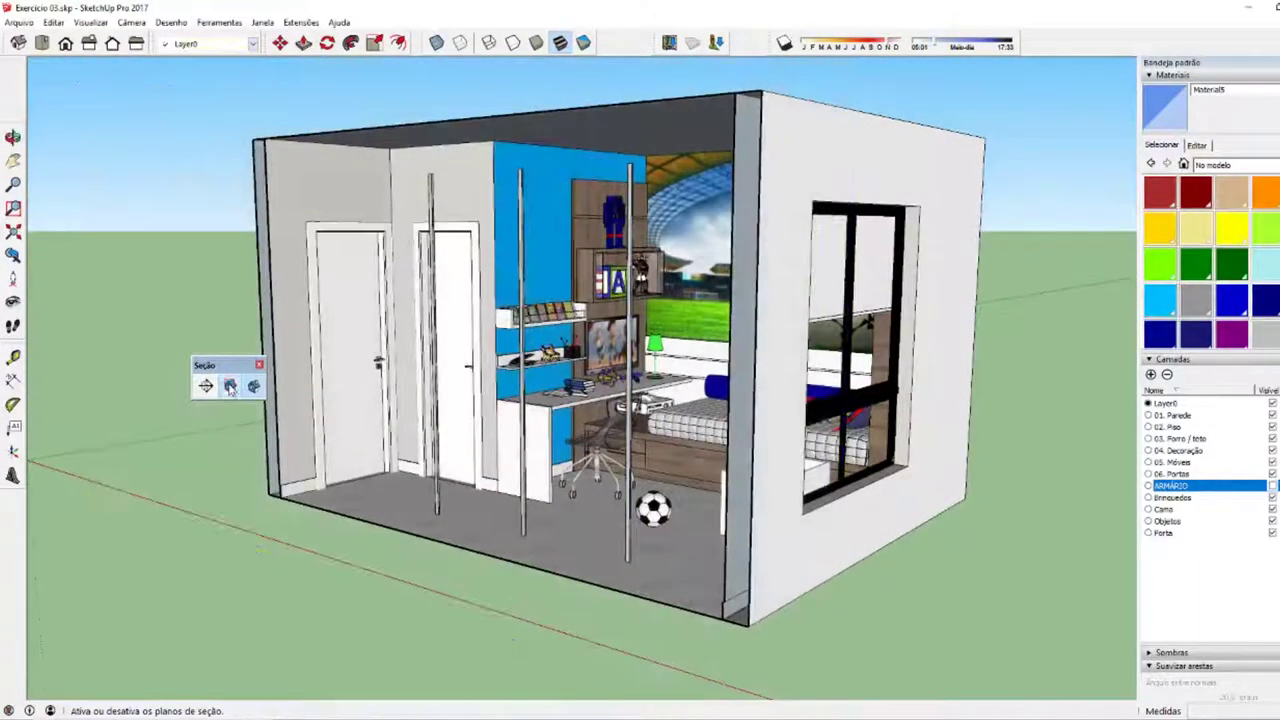
drag(223, 374, 158, 340)
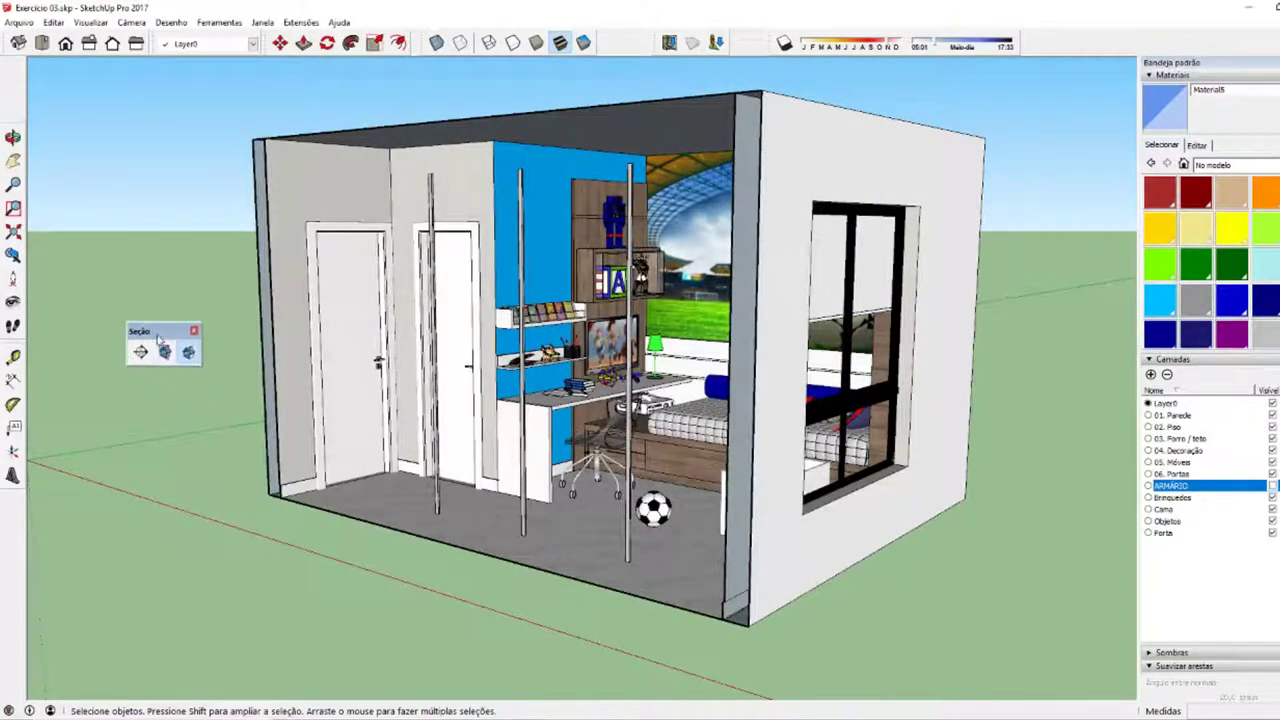
- Select the three vertical poles and assign them to a hidden layer
click(436, 484)
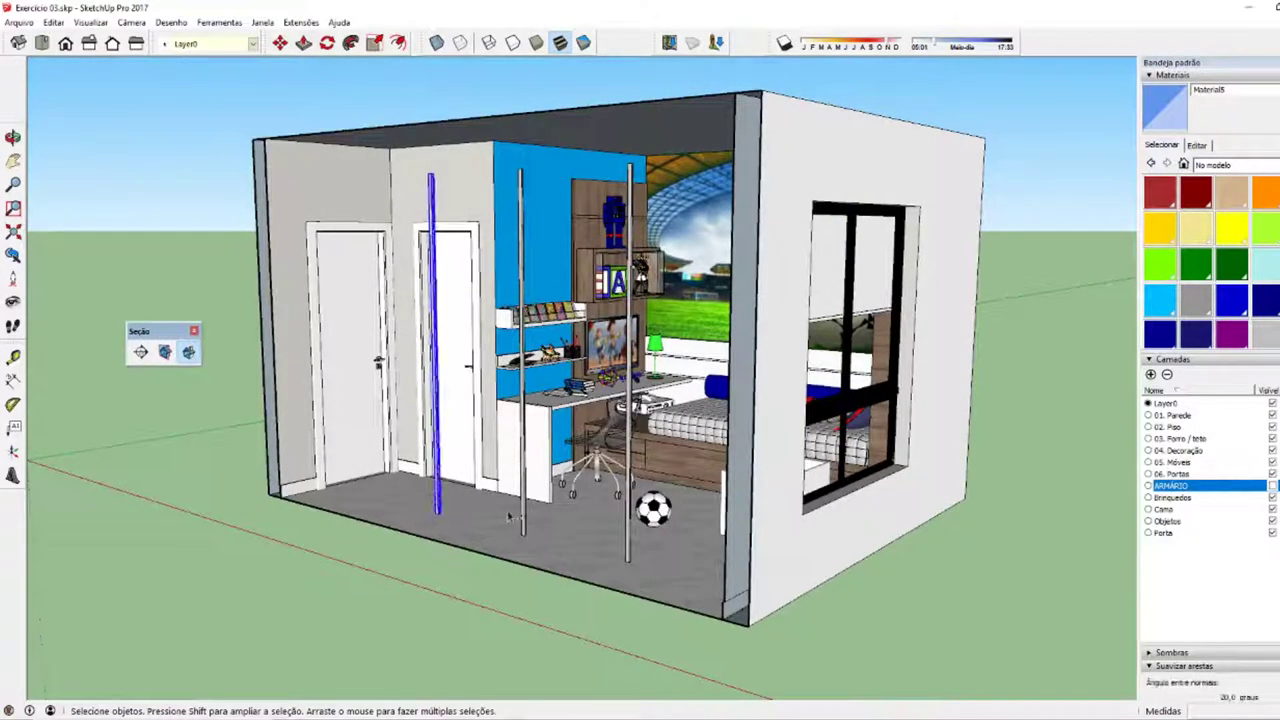
shift+click(524, 519)
shift+click(632, 532)
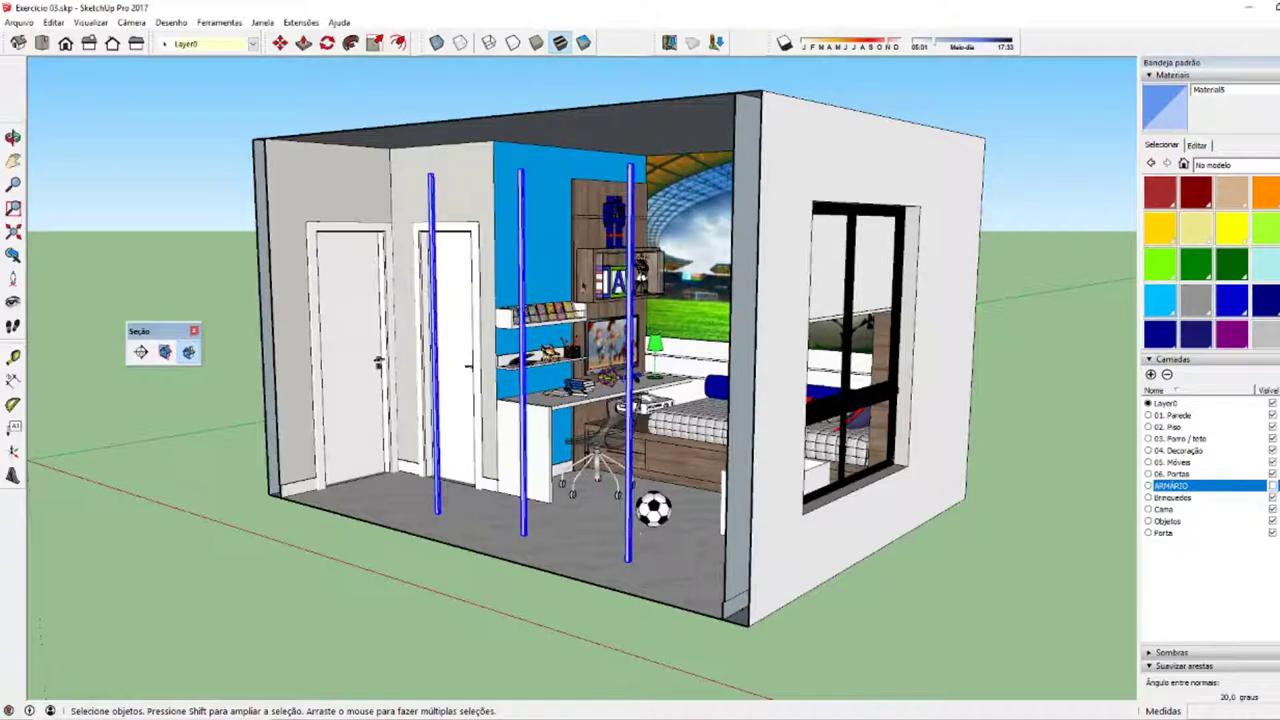
scroll(600, 500, up, 5)
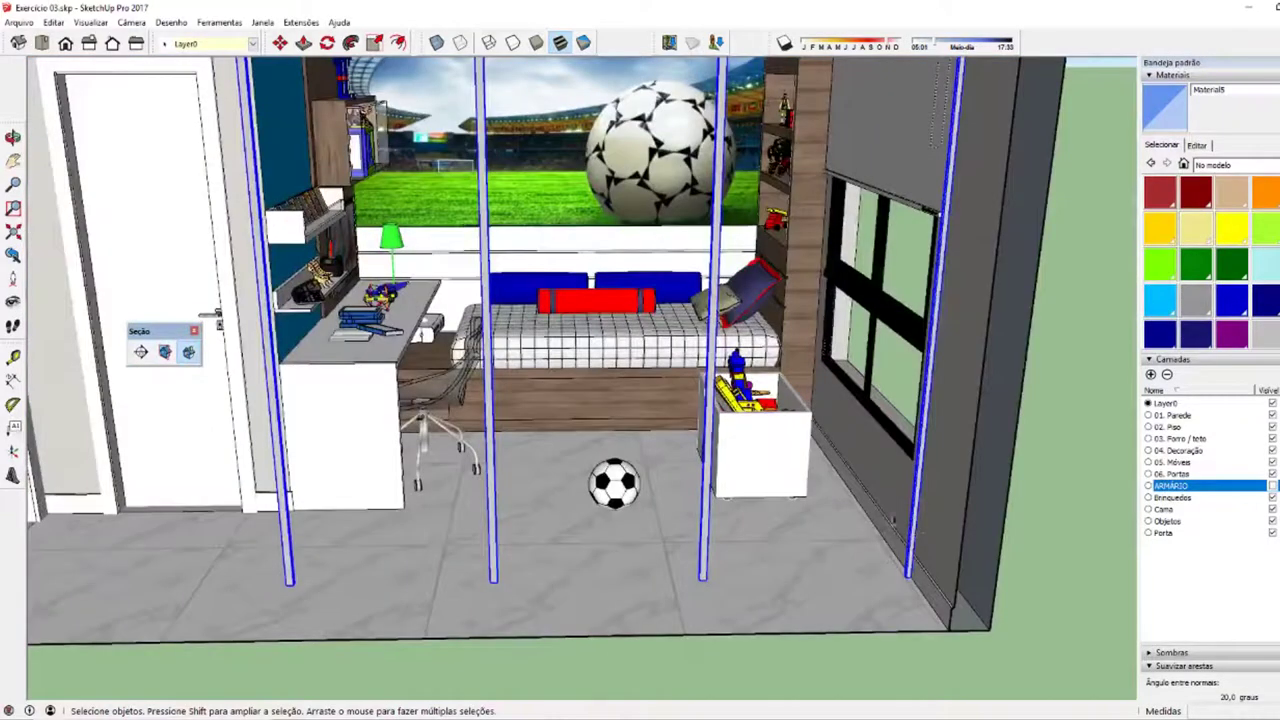
click(252, 44)
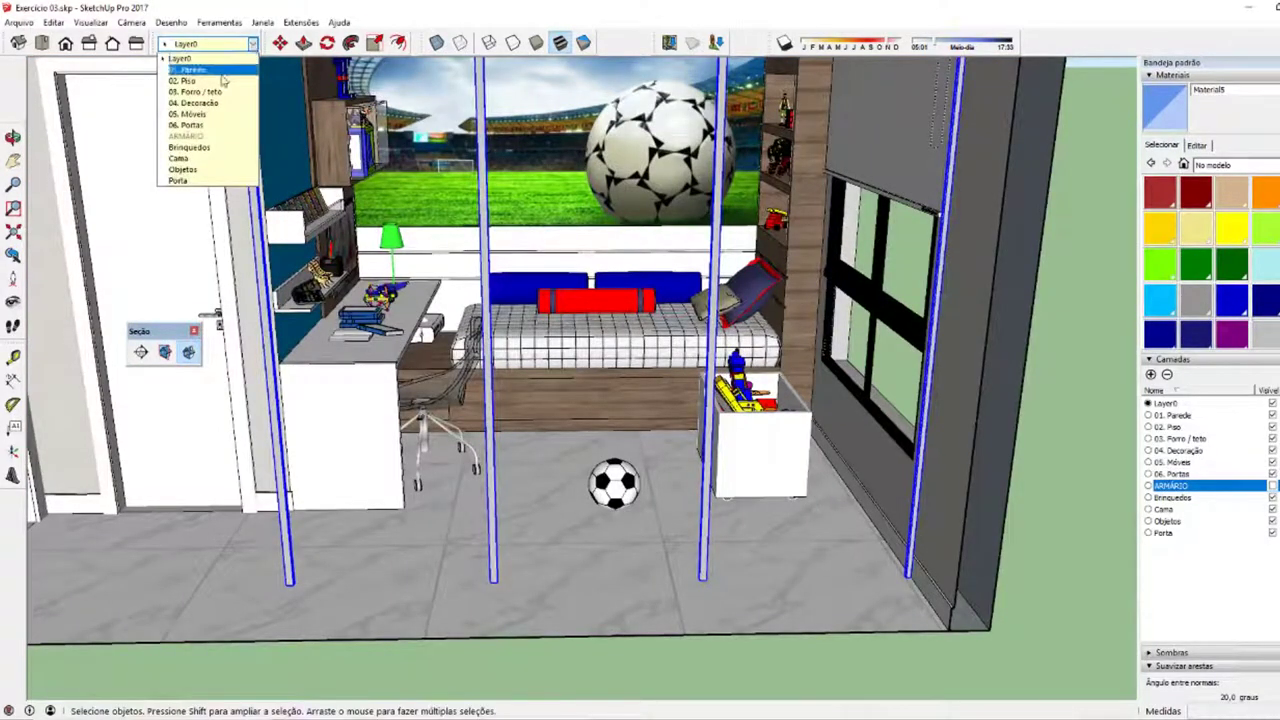
click(245, 140)
middle_drag(252, 170, 551, 370)
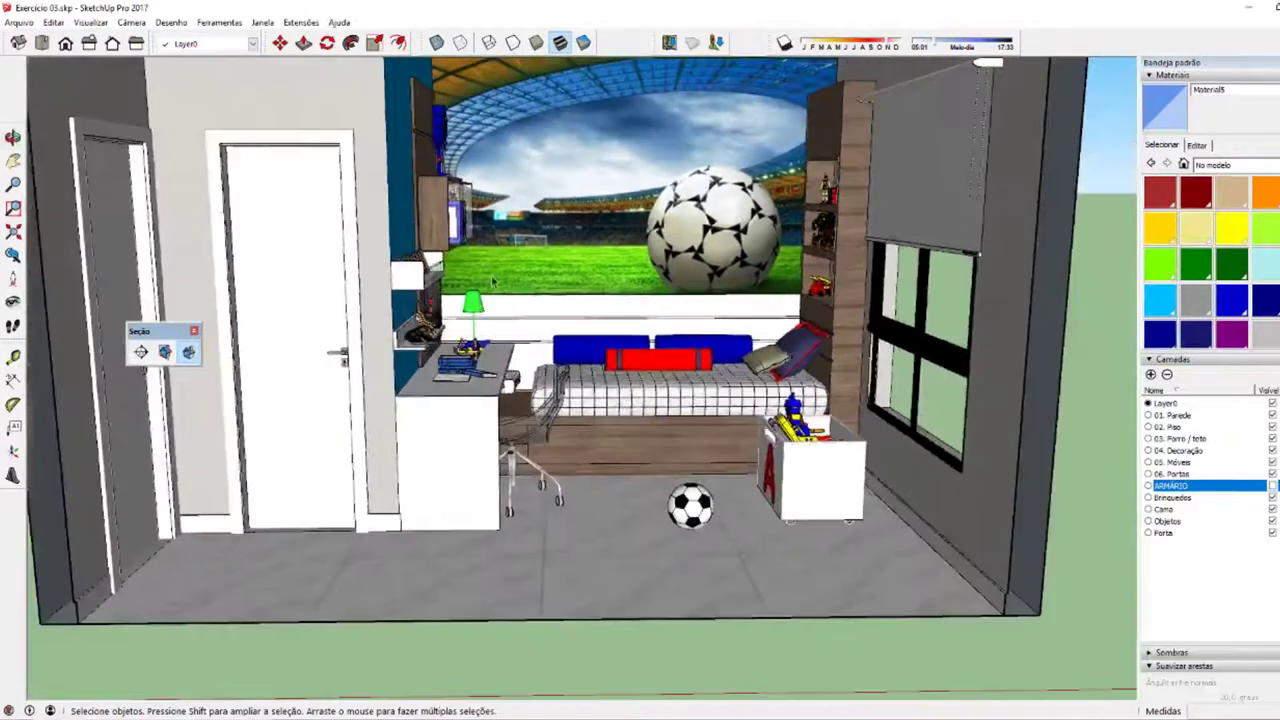
- Switch to the standard Front view and set the camera field of view to 25 degrees
scroll(551, 370, up, 5)
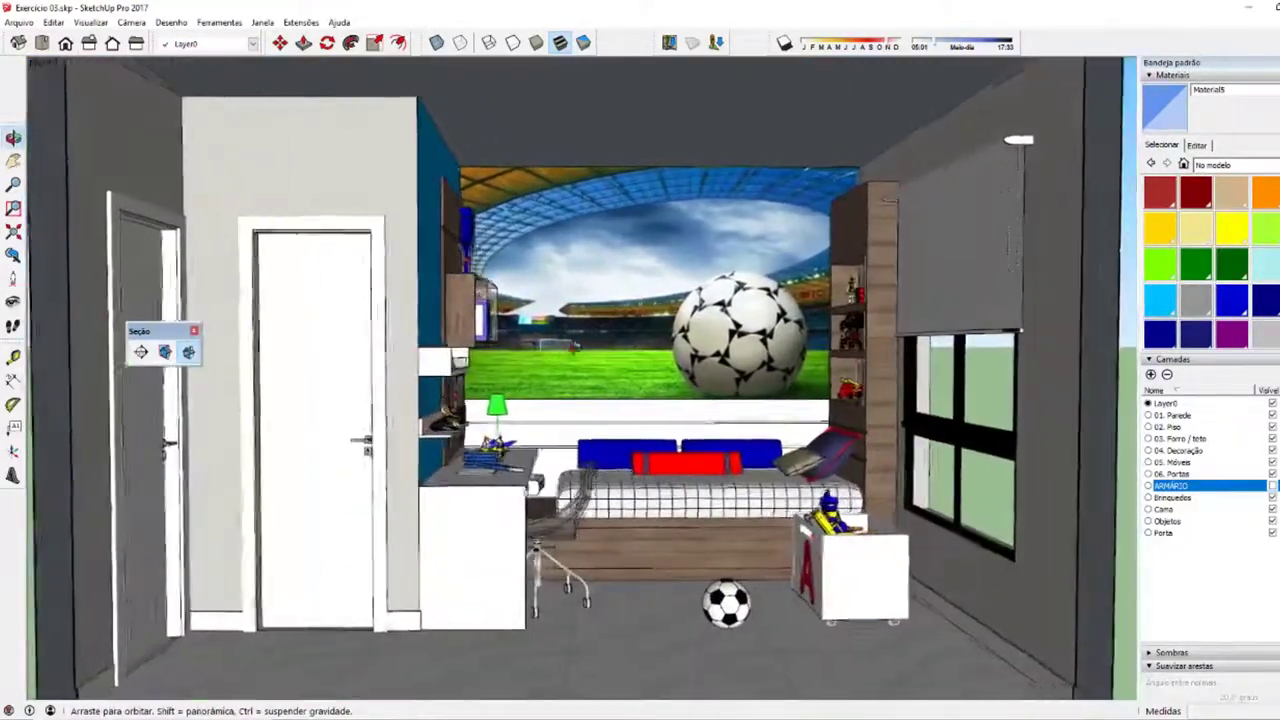
click(42, 62)
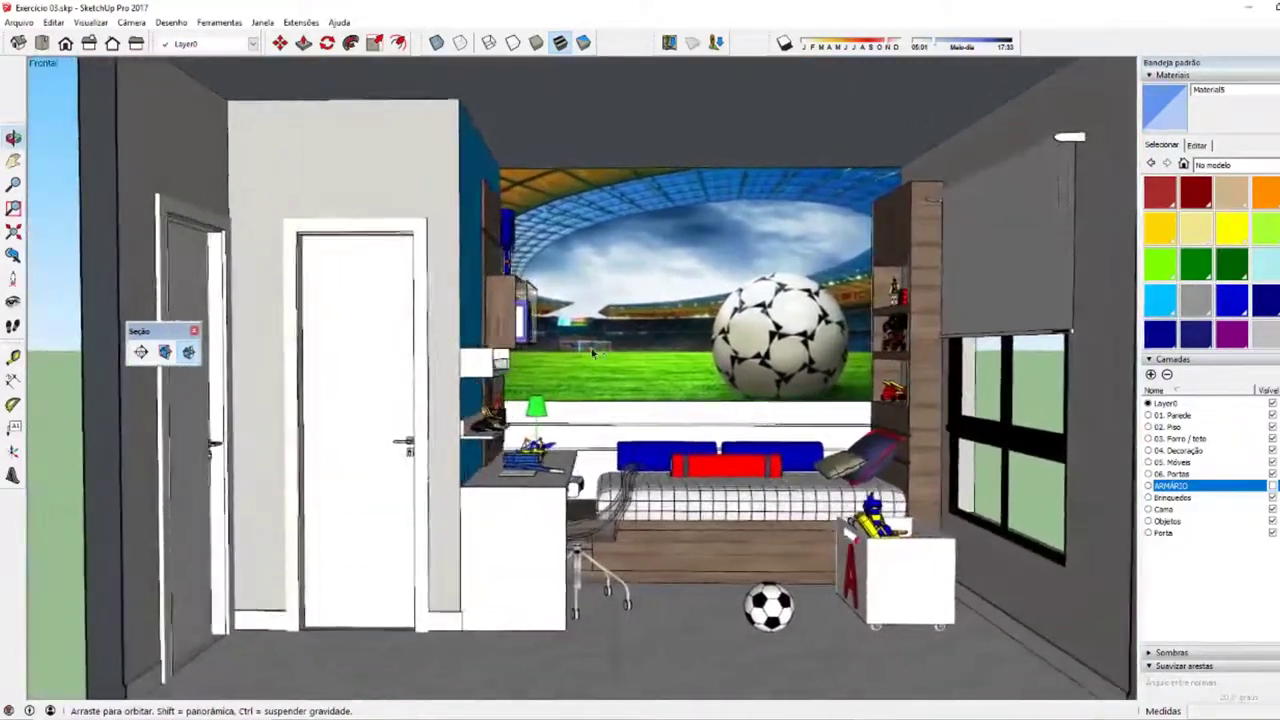
key(z)
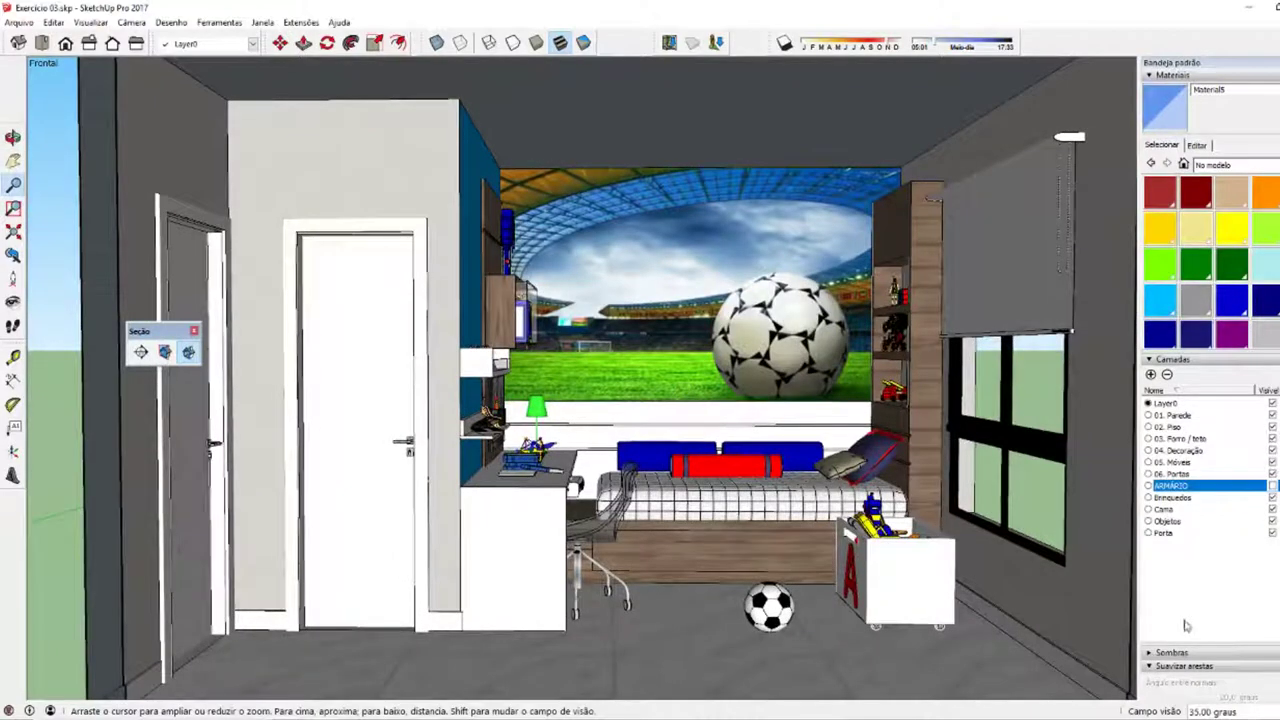
text(25)
key(Return)
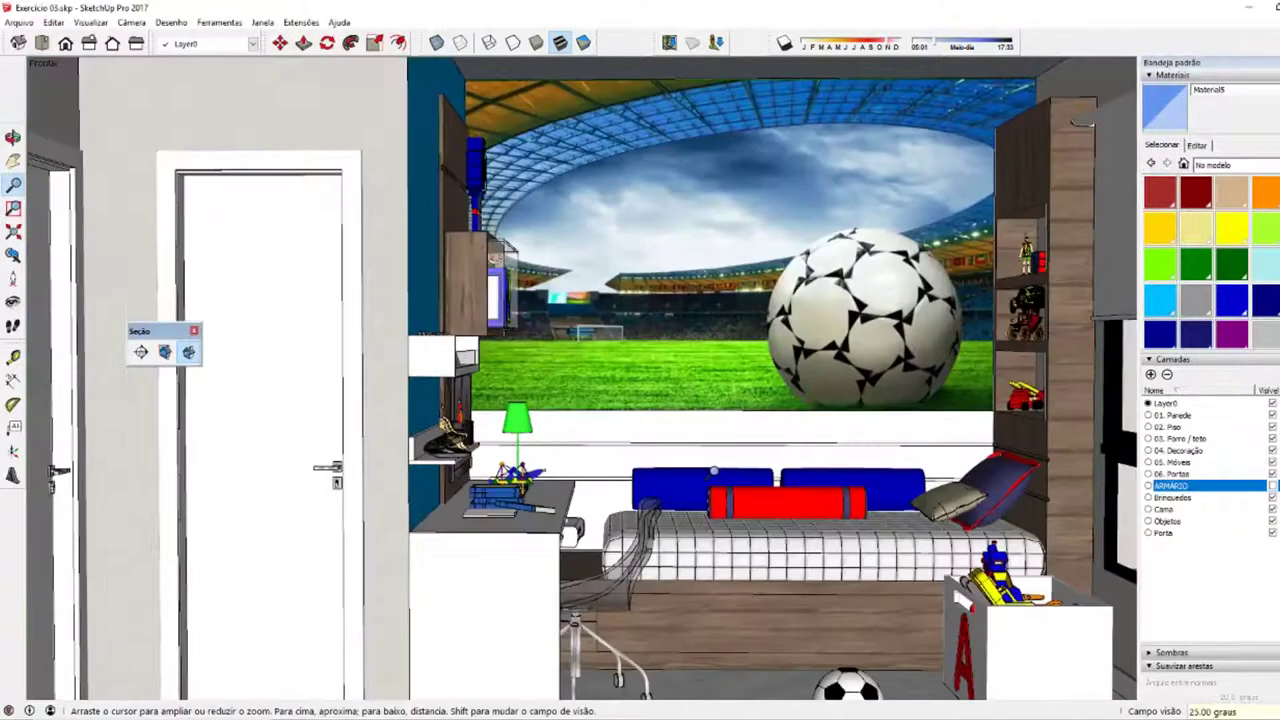
- Orbit, zoom and pan to frame the front elevation of the bedroom
middle_drag(720, 472, 657, 411)
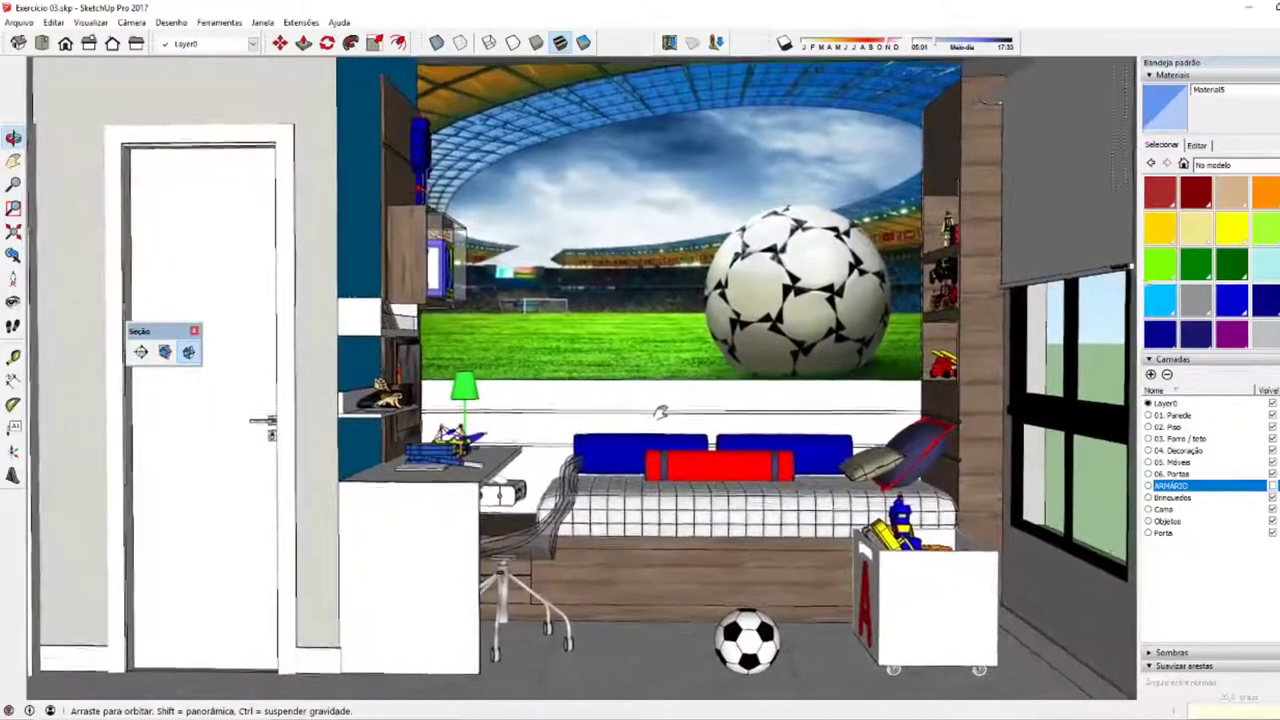
middle_drag(657, 411, 649, 433)
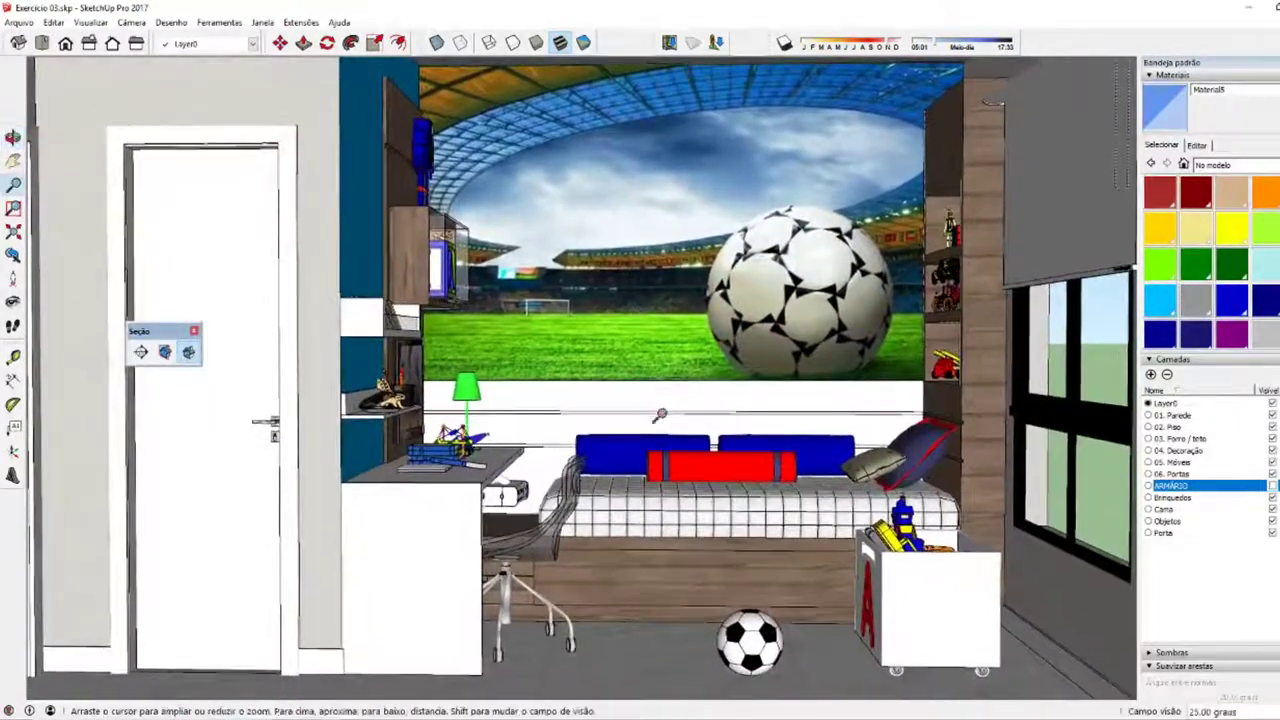
scroll(860, 535, up, 2)
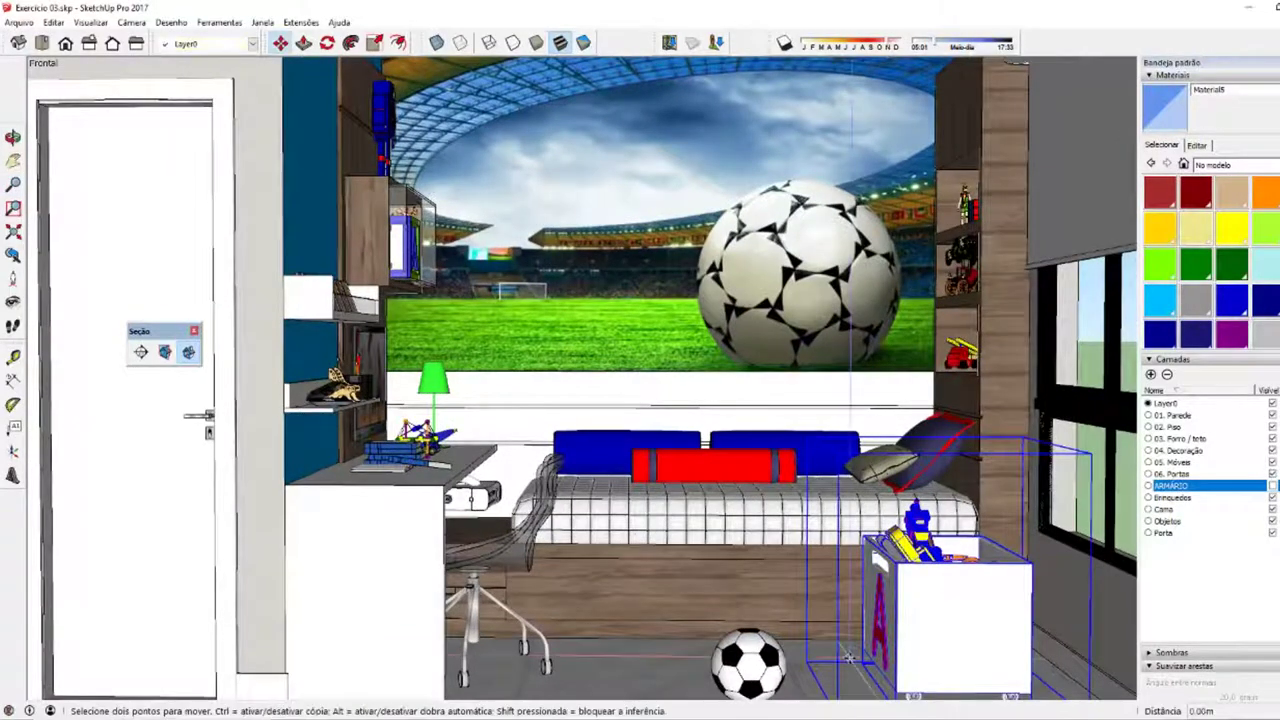
scroll(828, 623, down, 1)
scroll(810, 607, down, 1)
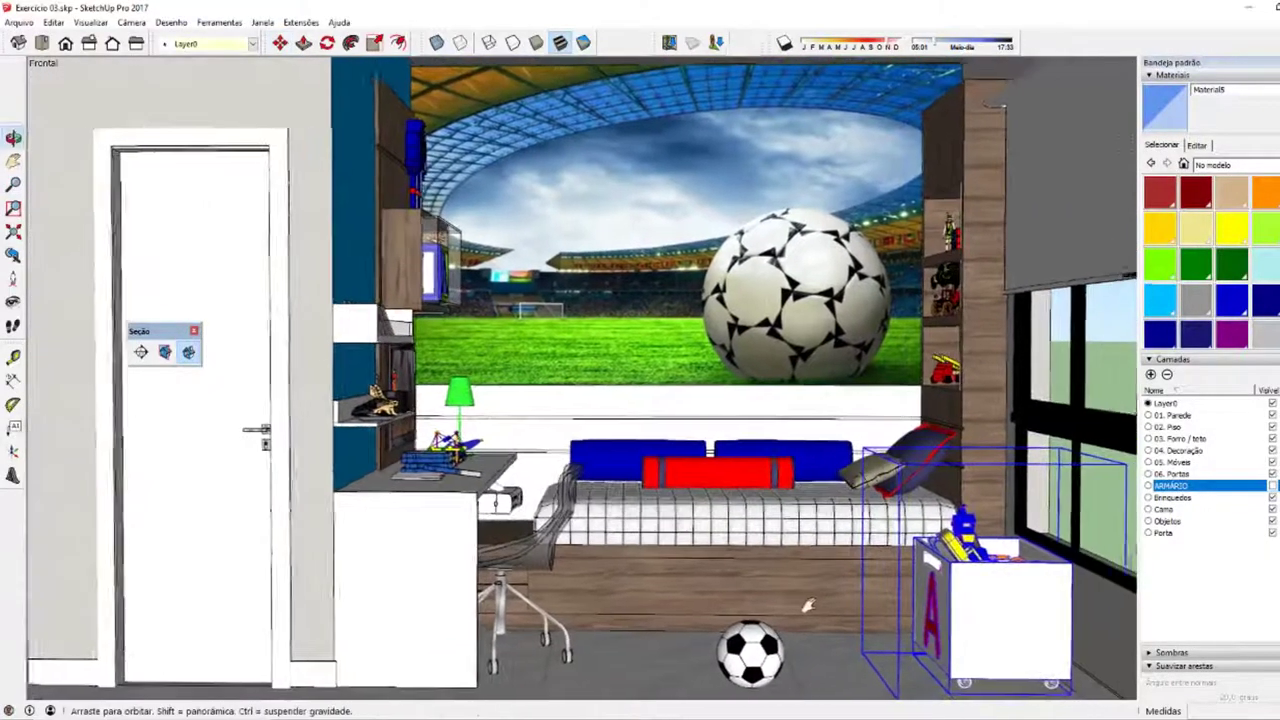
scroll(810, 607, down, 1)
scroll(425, 287, down, 1)
middle_drag(425, 287, 297, 546)
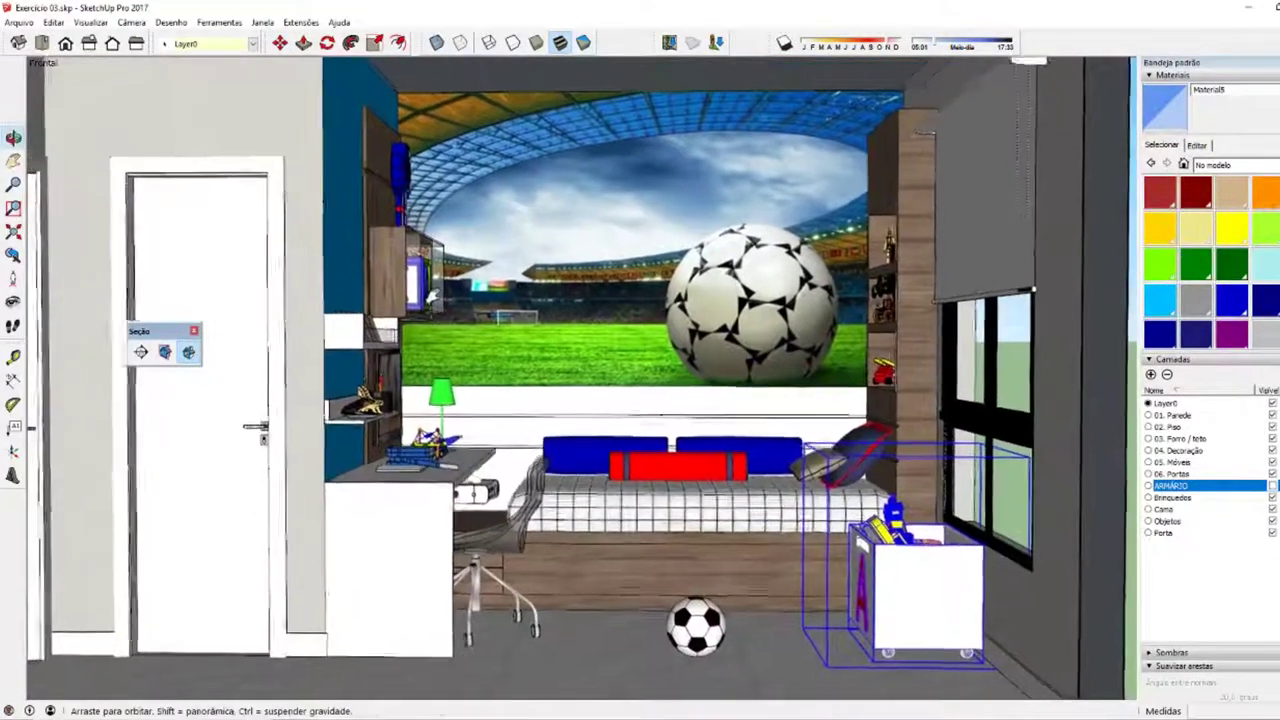
key(z)
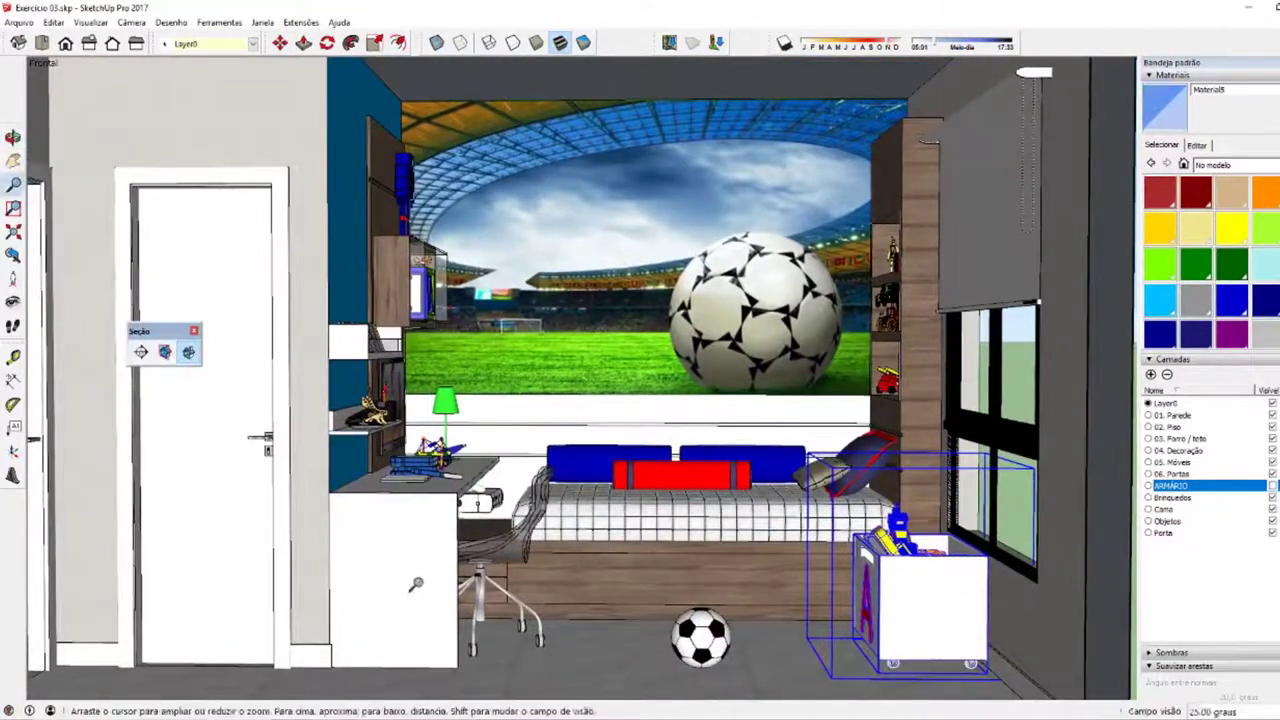
drag(415, 585, 415, 570)
shift+middle_drag(415, 570, 477, 550)
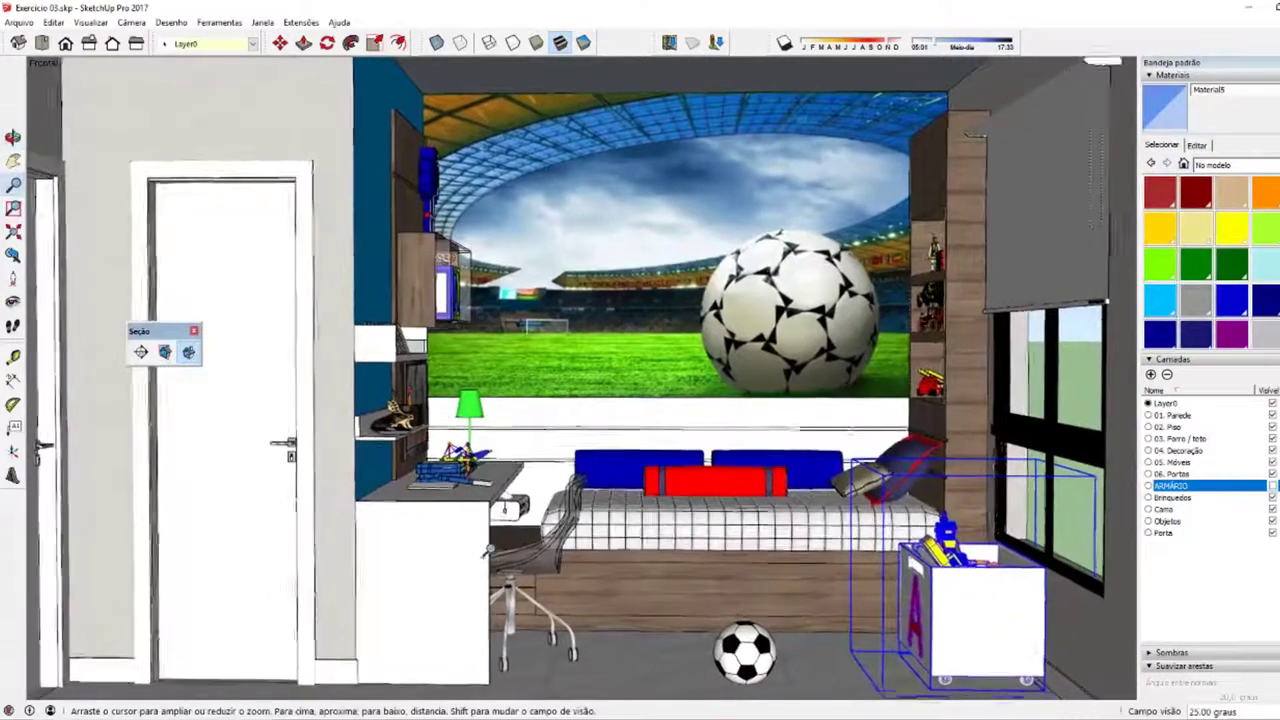
middle_drag(477, 550, 477, 540)
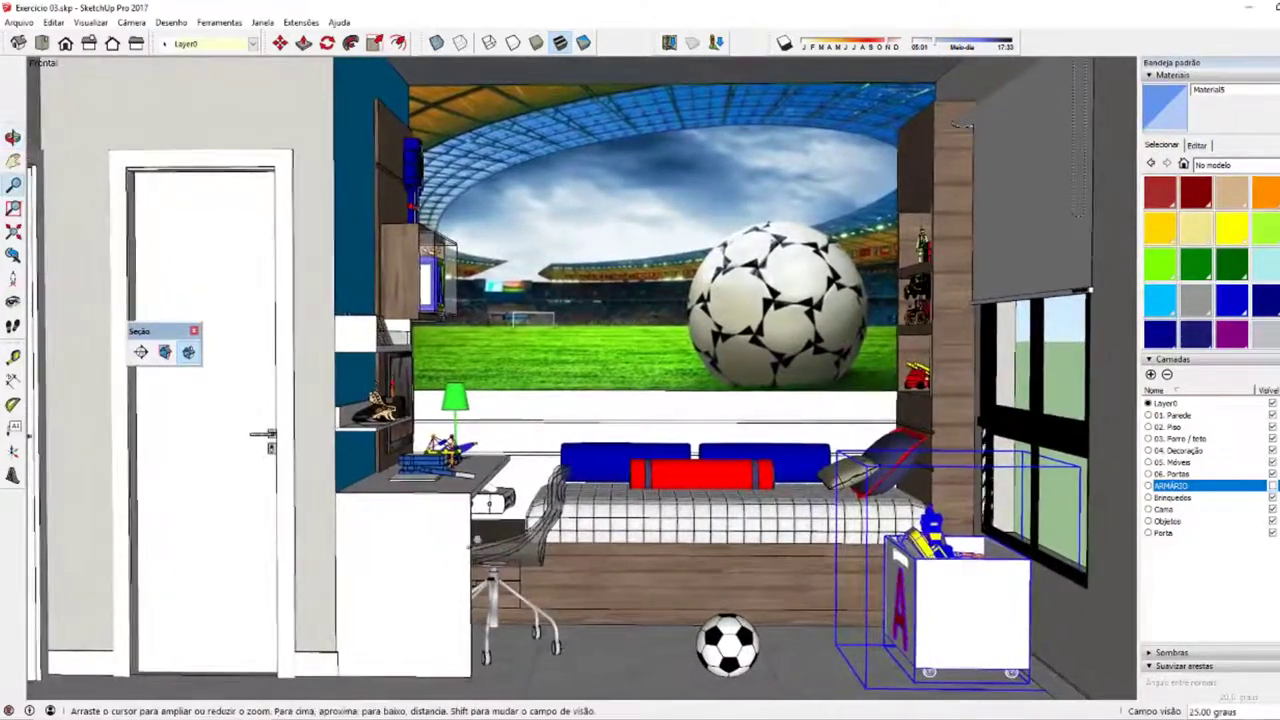
click(131, 22)
mouse_move(90, 22)
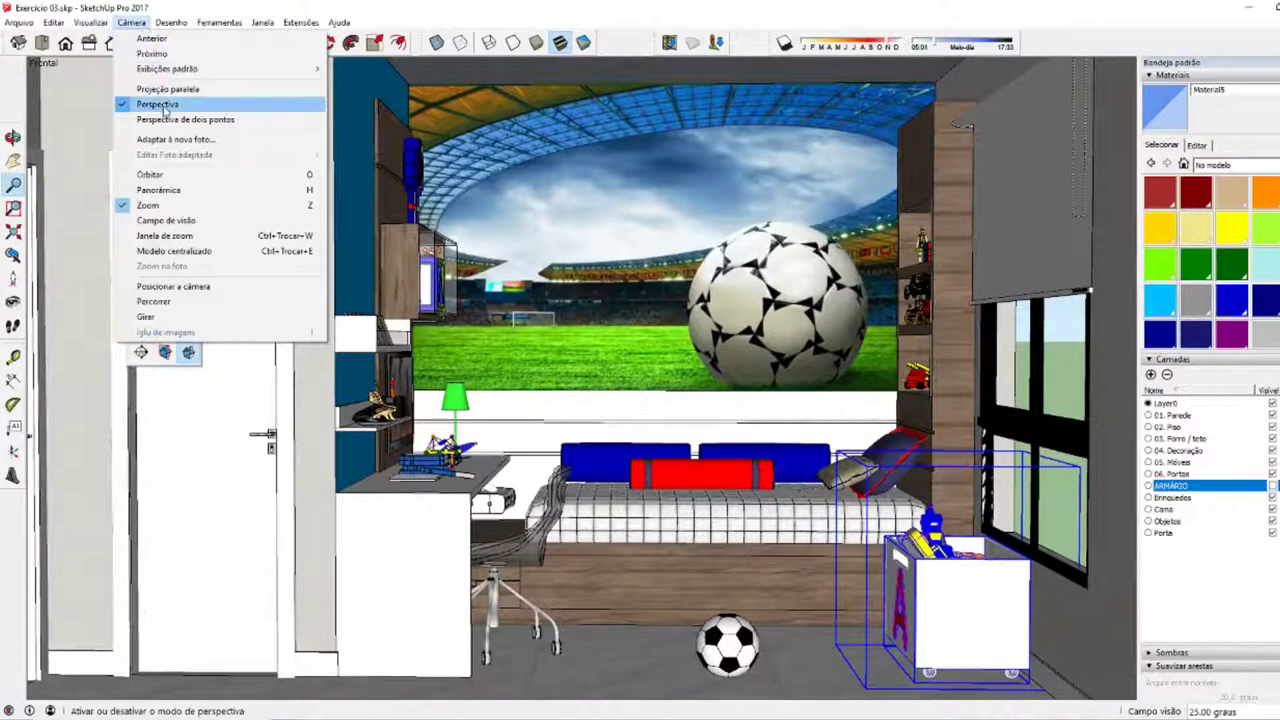
- Apply Two-Point Perspective to the front view and save it as scene Cena1
click(172, 118)
mouse_move(707, 417)
mouse_down()
mouse_move(703, 365)
mouse_move(685, 370)
mouse_up()
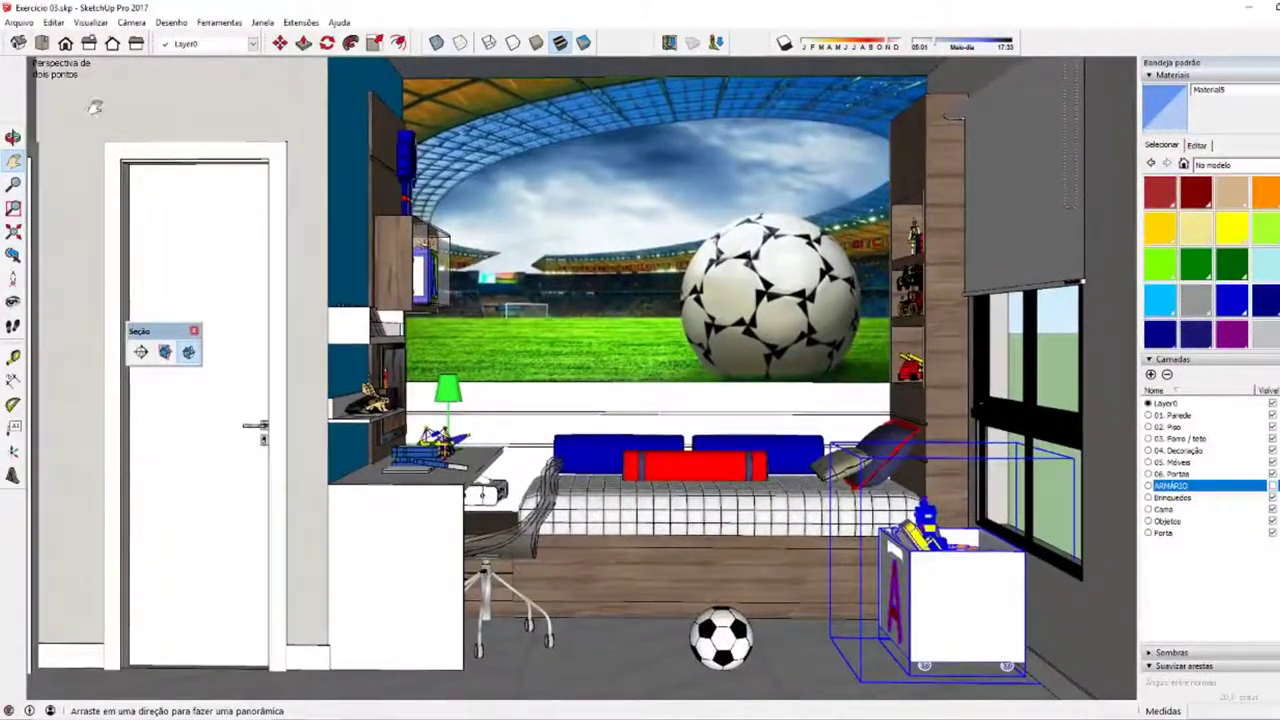
click(106, 24)
mouse_move(112, 241)
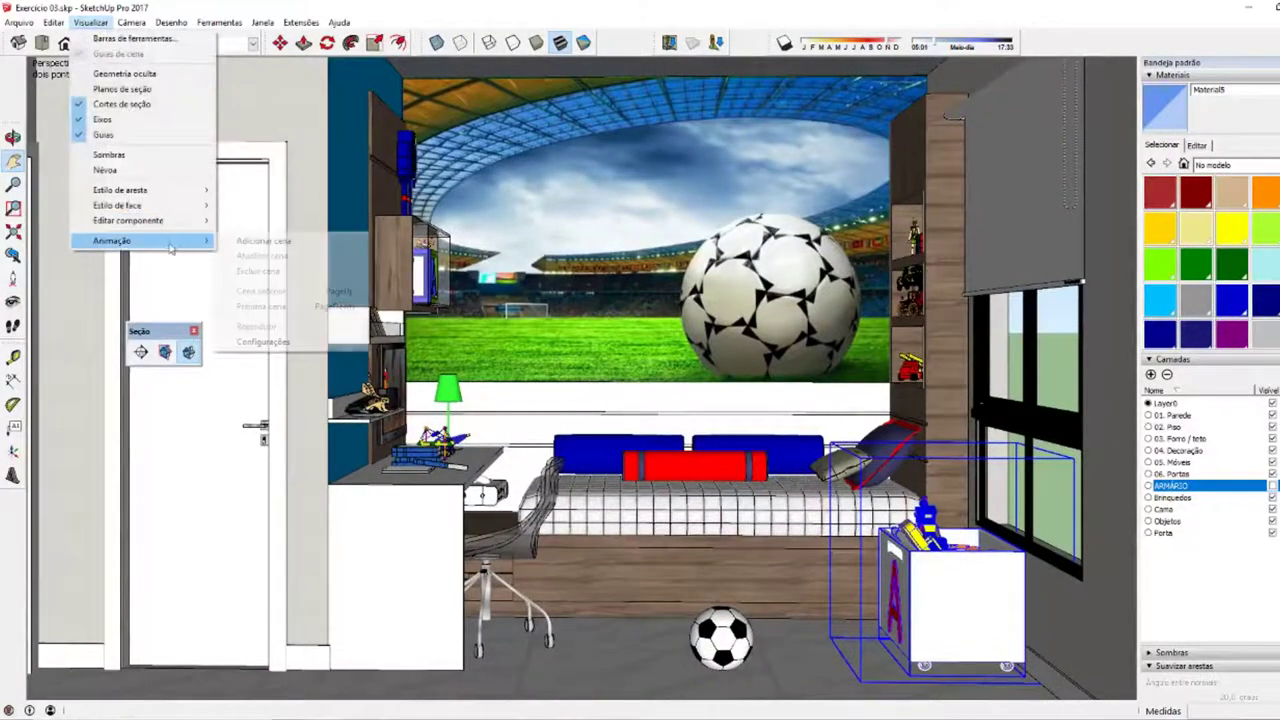
click(260, 243)
click(678, 427)
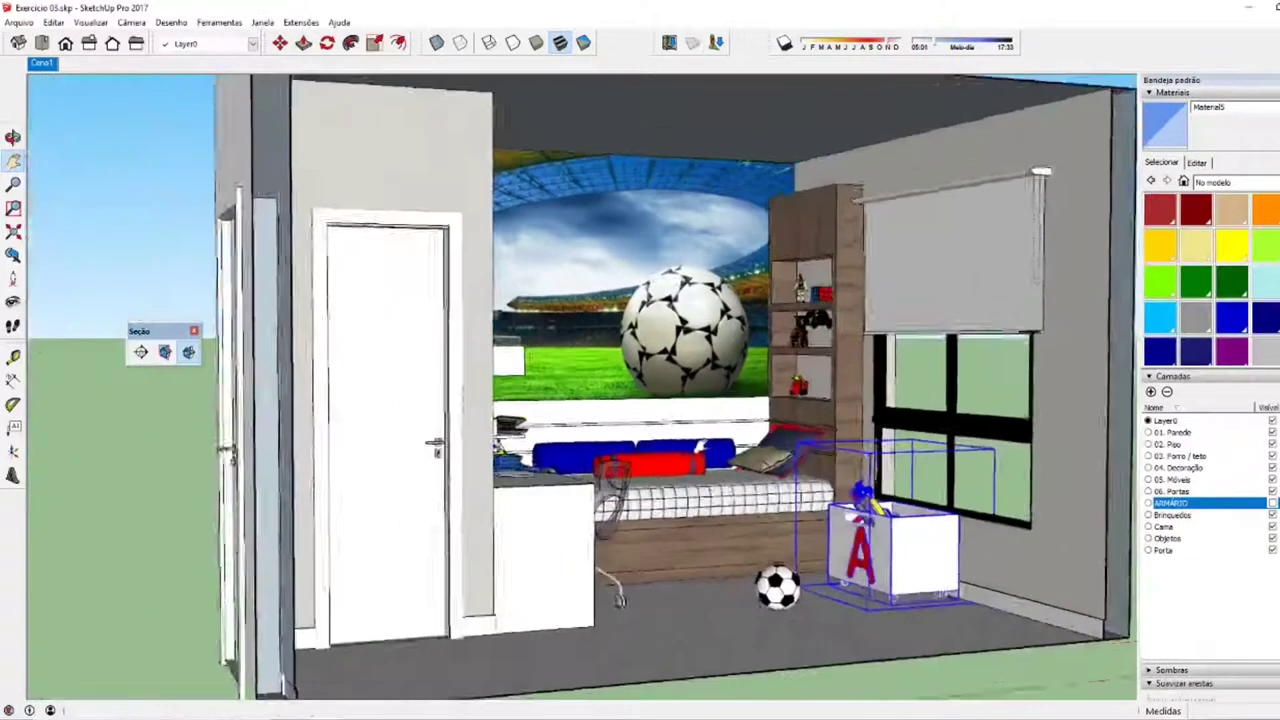
click(41, 62)
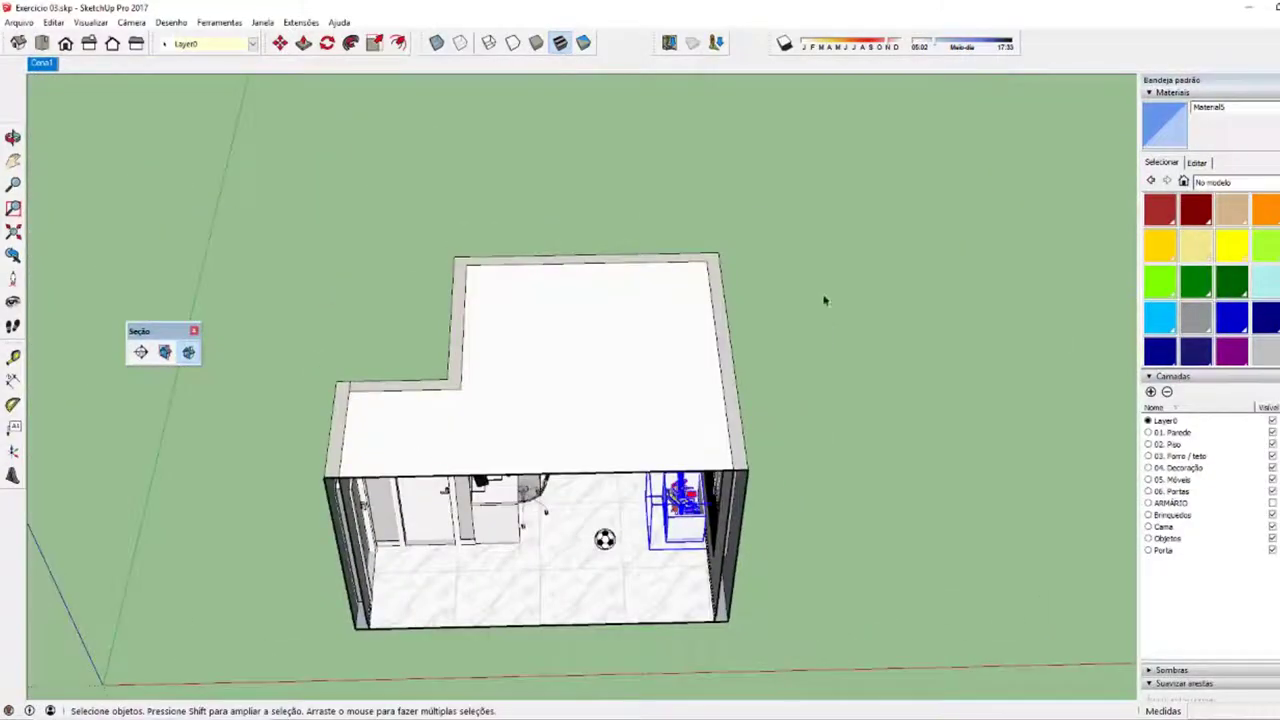
- Switch the section cut off on the Seção toolbar, keeping the section plane outline visible
click(165, 352)
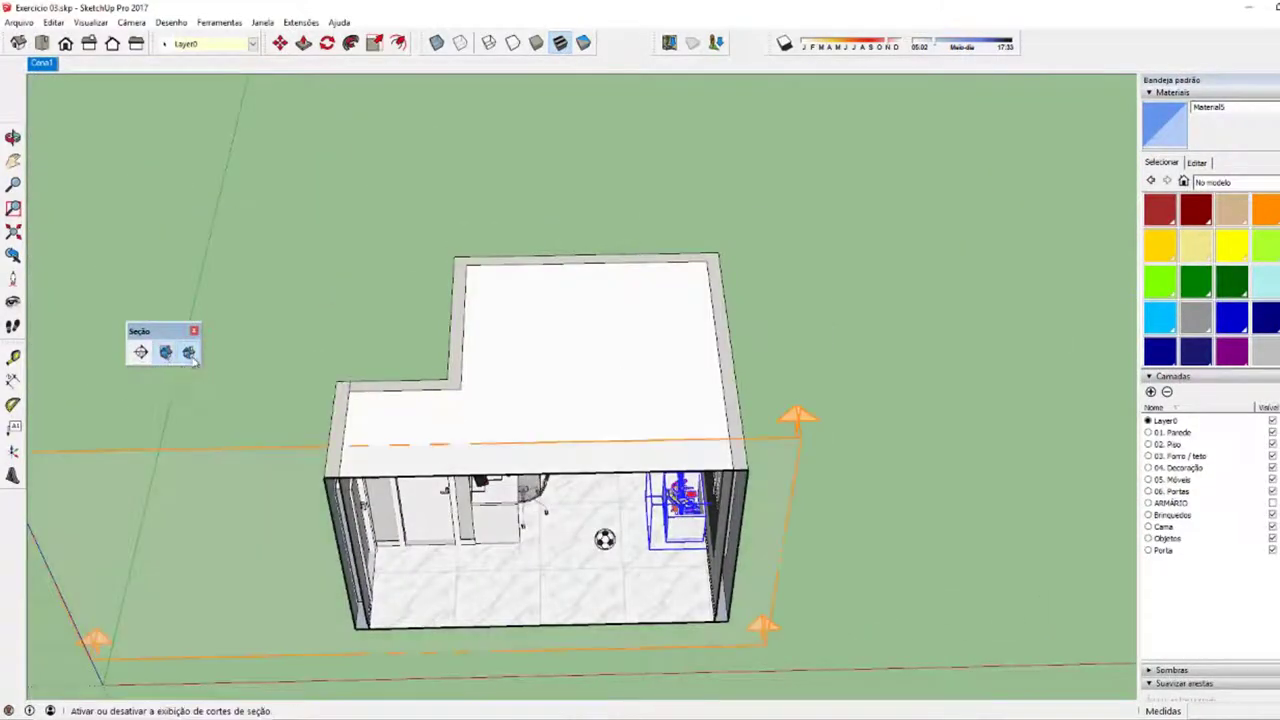
click(191, 356)
click(193, 362)
click(193, 362)
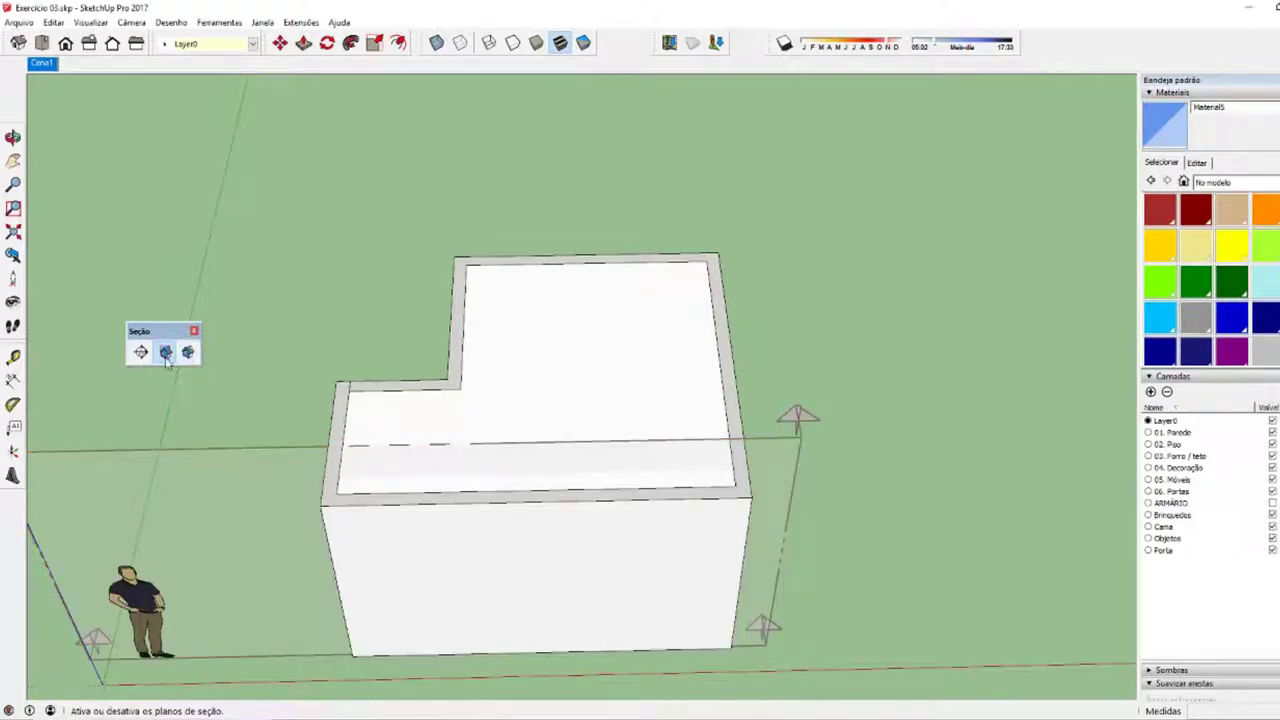
click(167, 360)
middle_drag(525, 508, 300, 400)
click(166, 356)
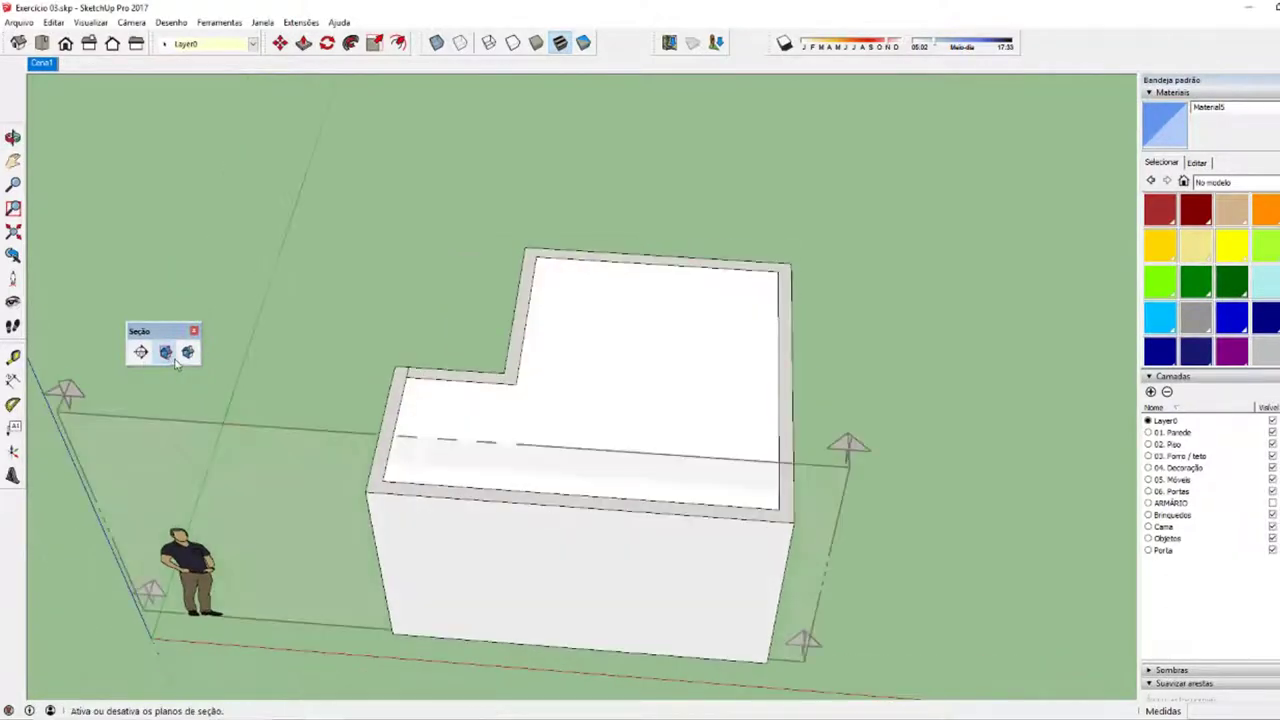
click(168, 360)
click(170, 358)
mouse_move(227, 428)
middle_down()
mouse_move(320, 591)
mouse_move(349, 605)
mouse_move(346, 531)
mouse_move(626, 548)
middle_up()
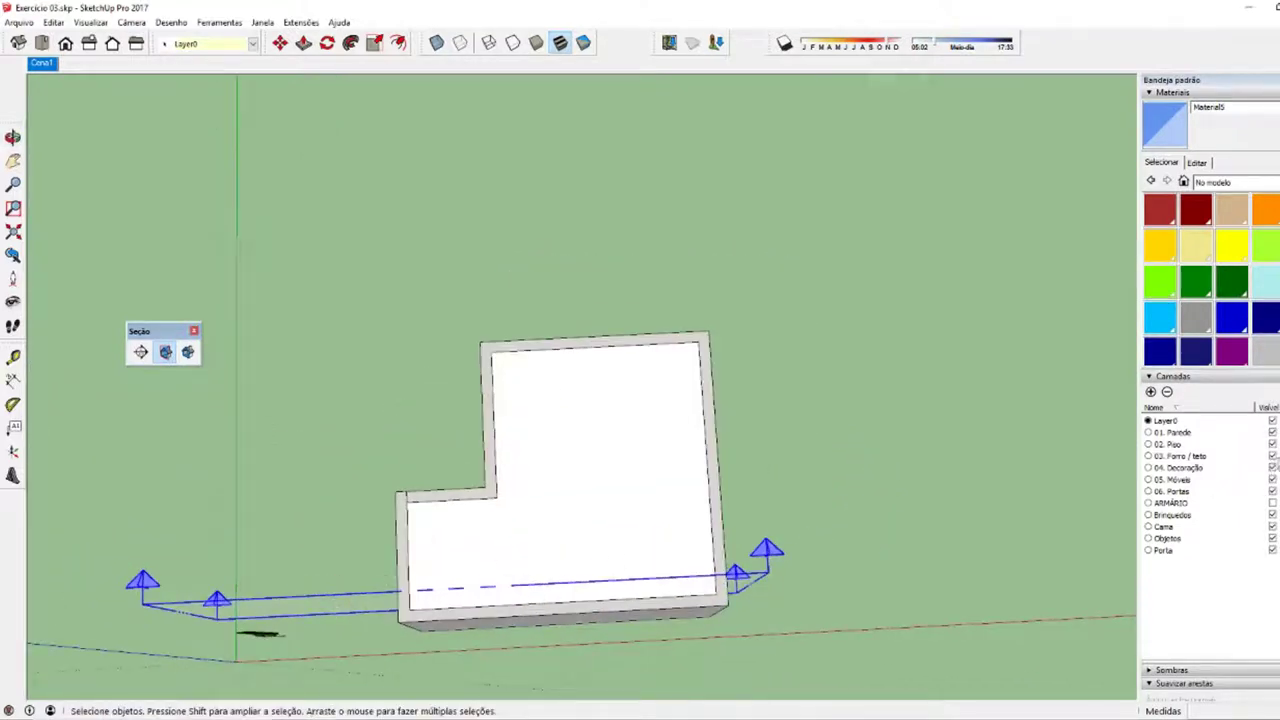
- Hide the 03. Forro / teto ceiling layer, show ARMARIO, and orbit to a top-down view
click(1272, 456)
click(1272, 503)
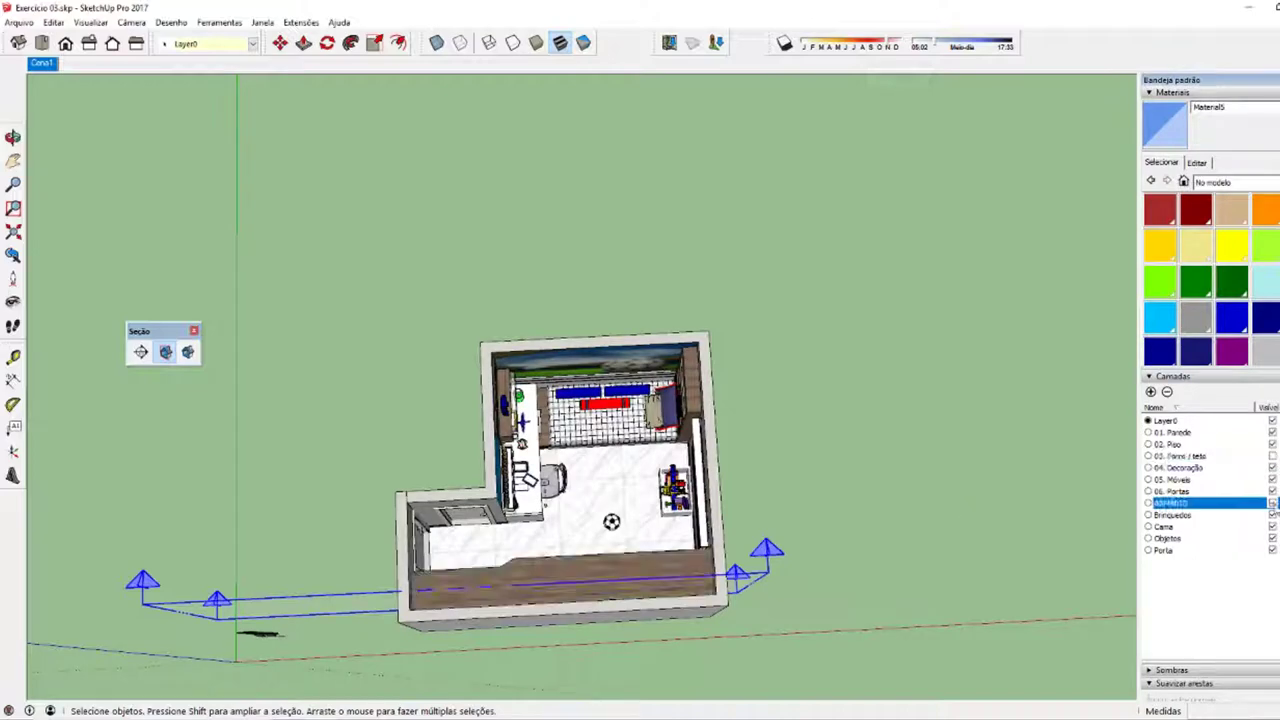
middle_drag(300, 150, 292, 229)
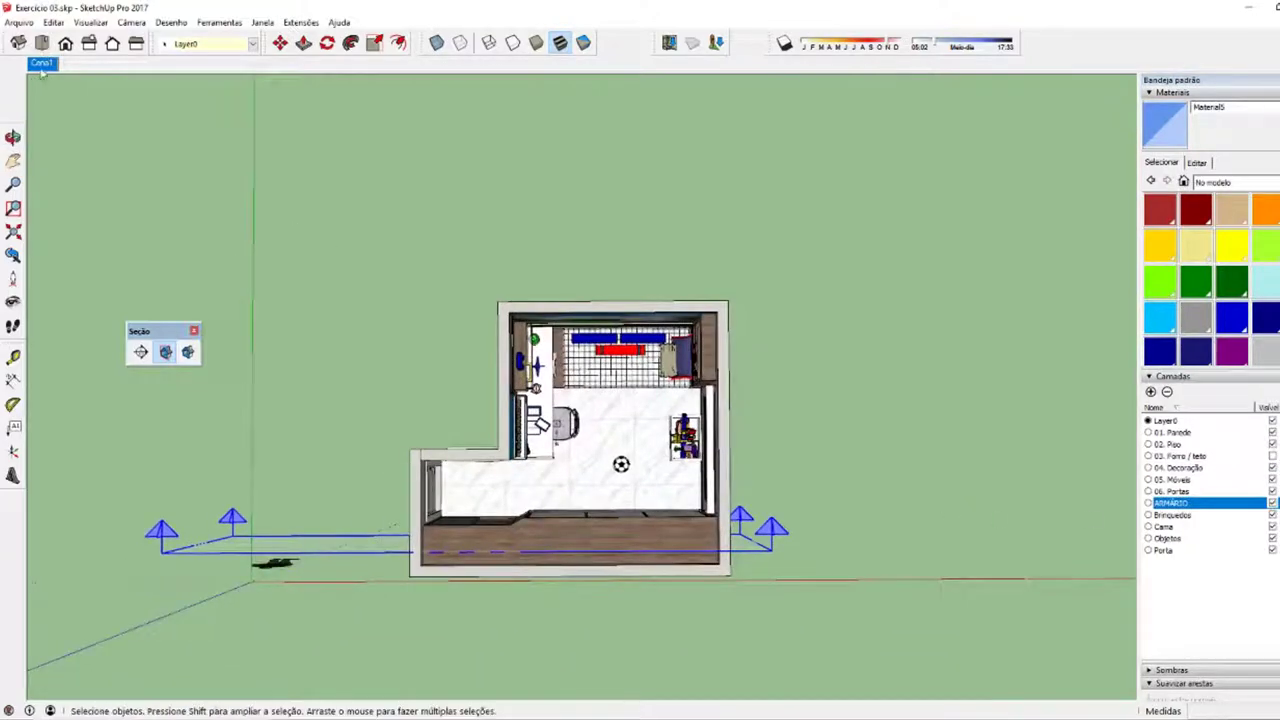
- Save the top-down view as scene Cena2, then return to Cena1
right_click(42, 65)
click(84, 111)
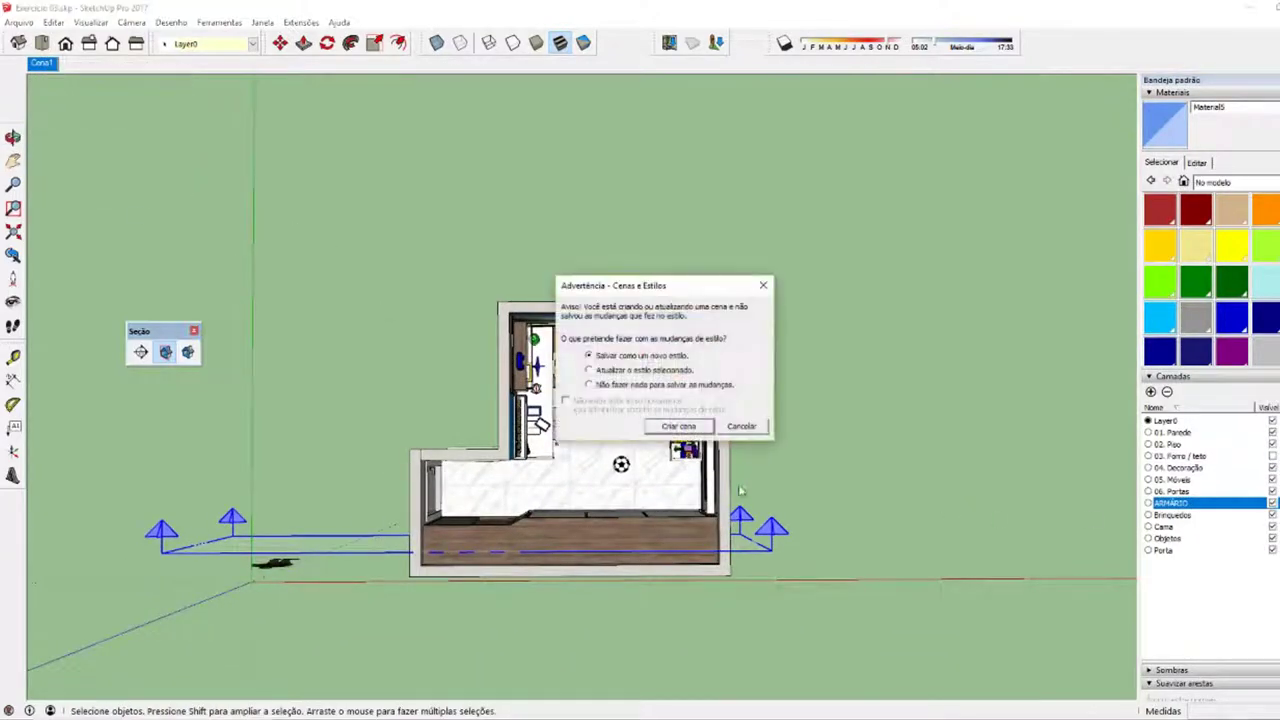
click(679, 426)
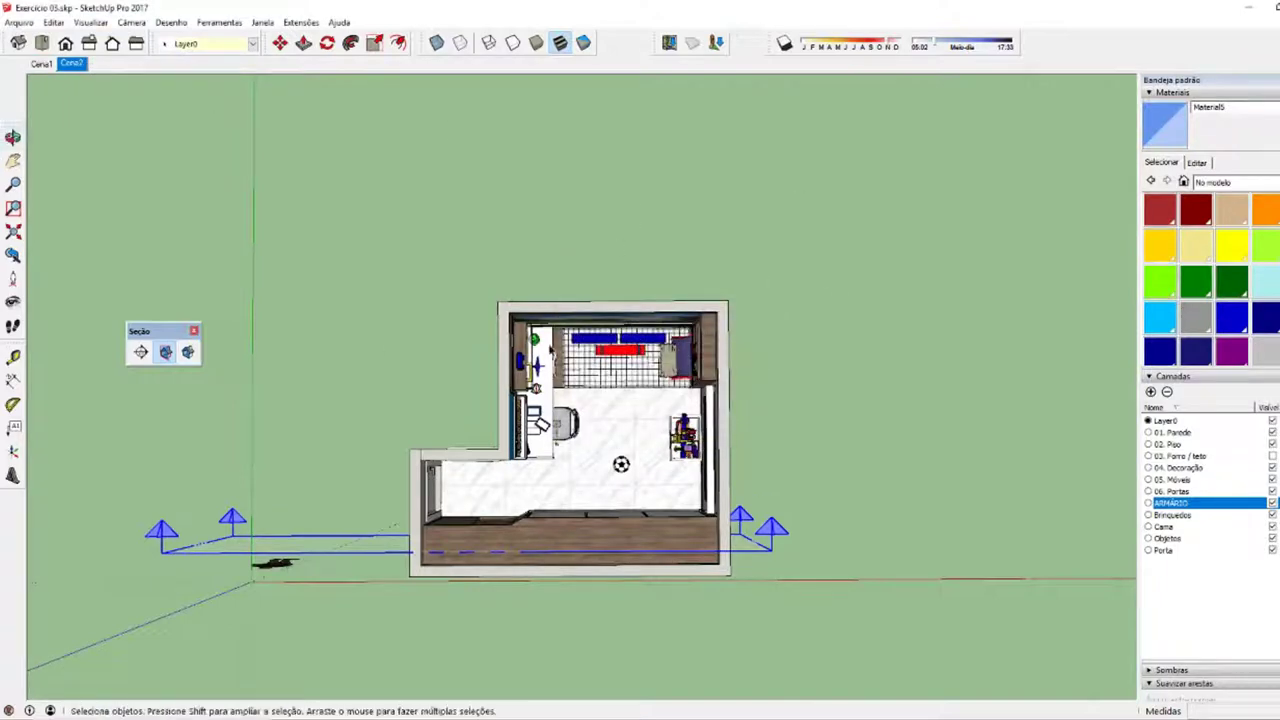
click(41, 64)
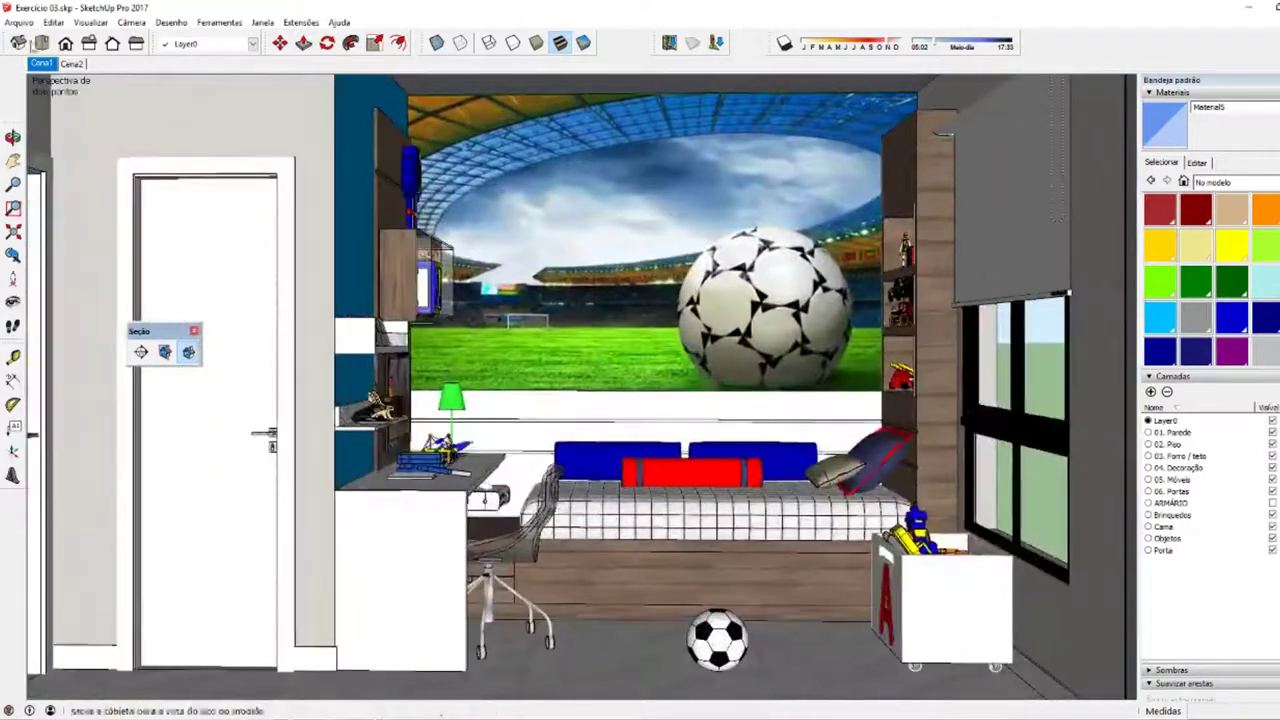
- Compare Cena2 and Cena1, enable shadows in Cena1, and switch to File Explorer
click(71, 63)
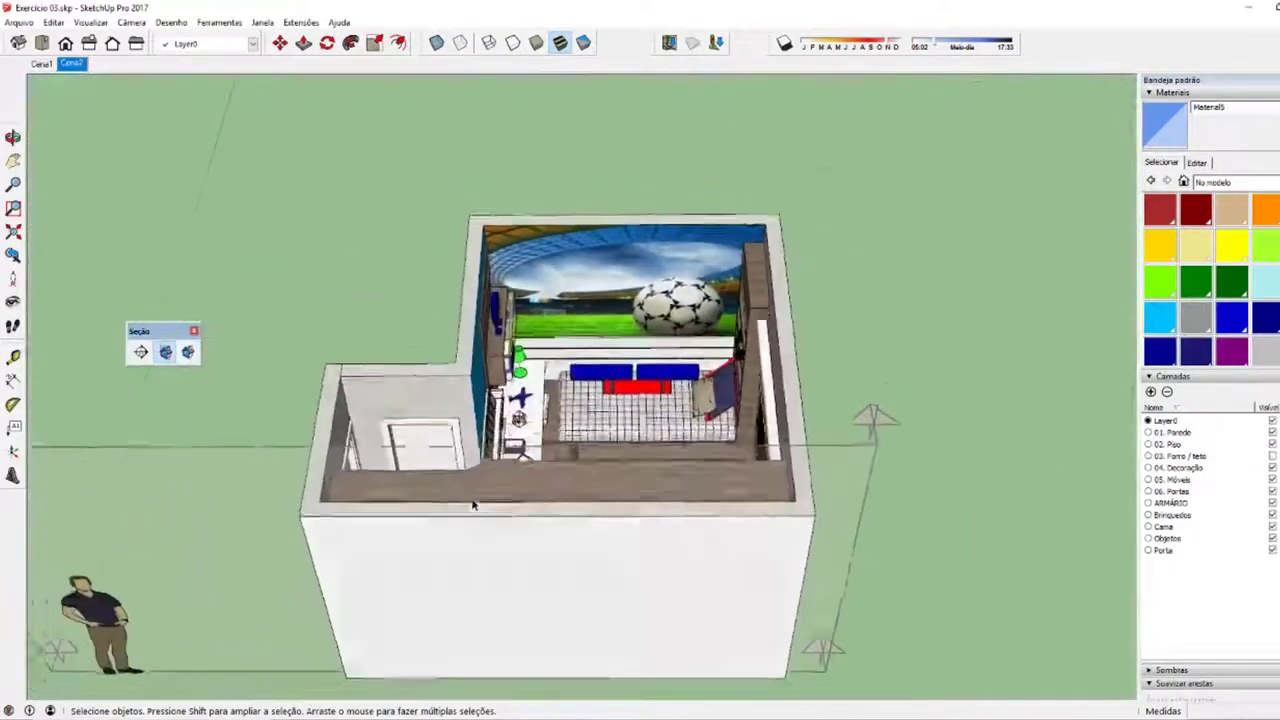
middle_drag(604, 492, 600, 483)
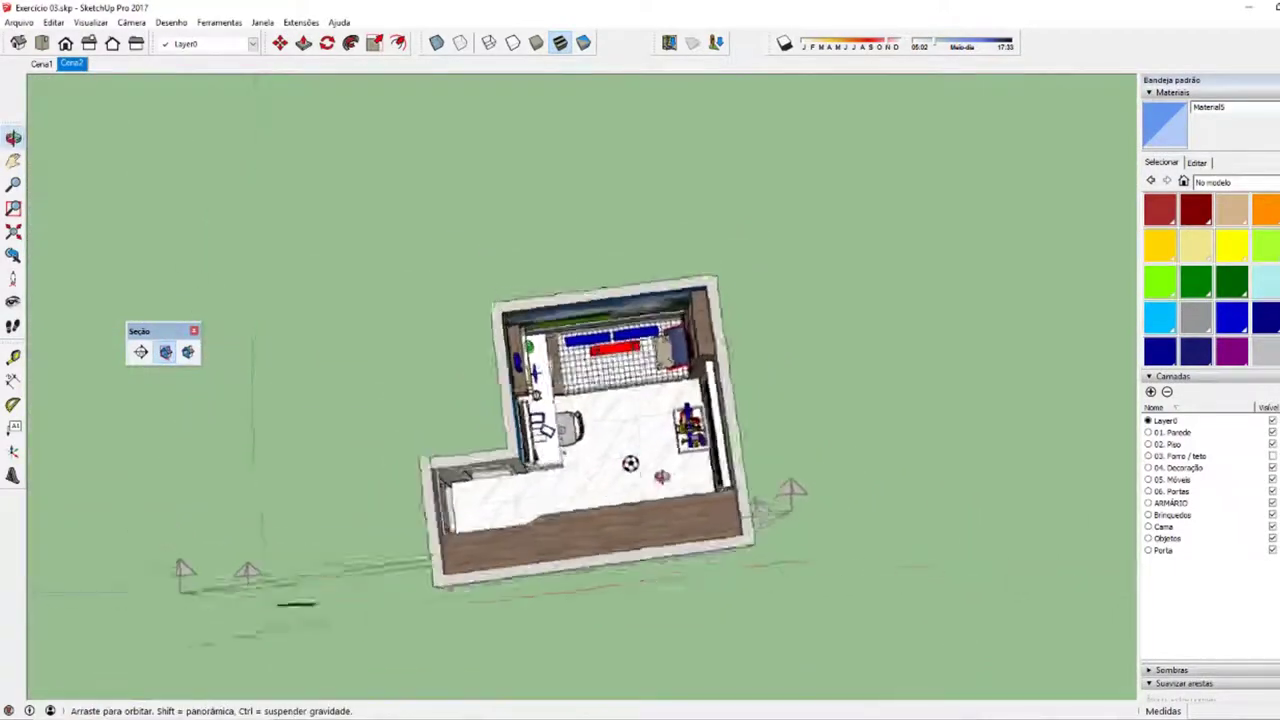
click(41, 63)
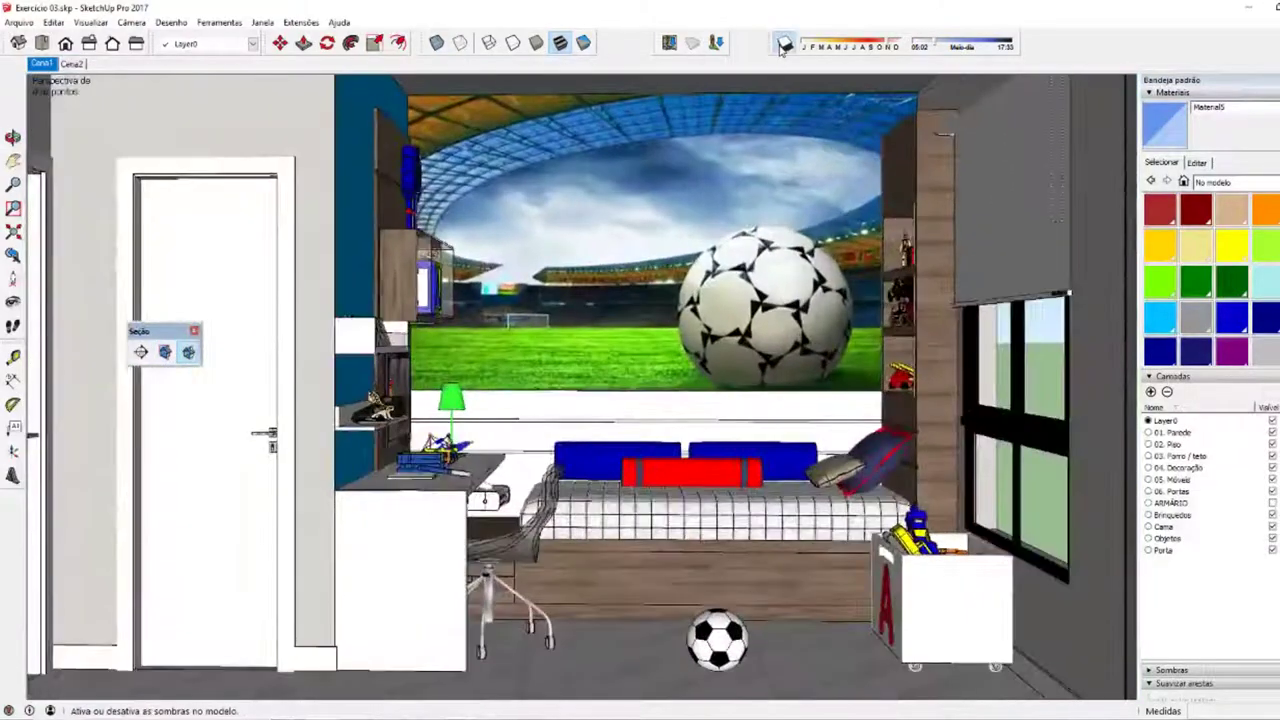
click(784, 46)
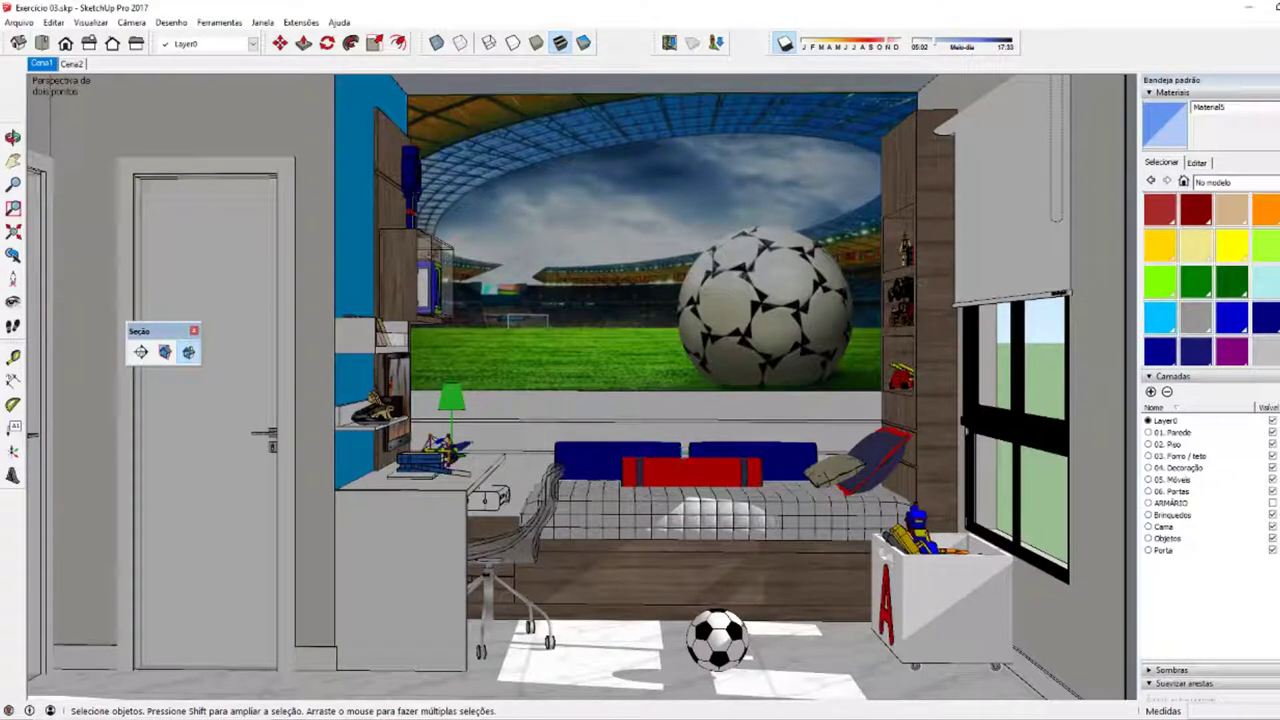
click(461, 718)
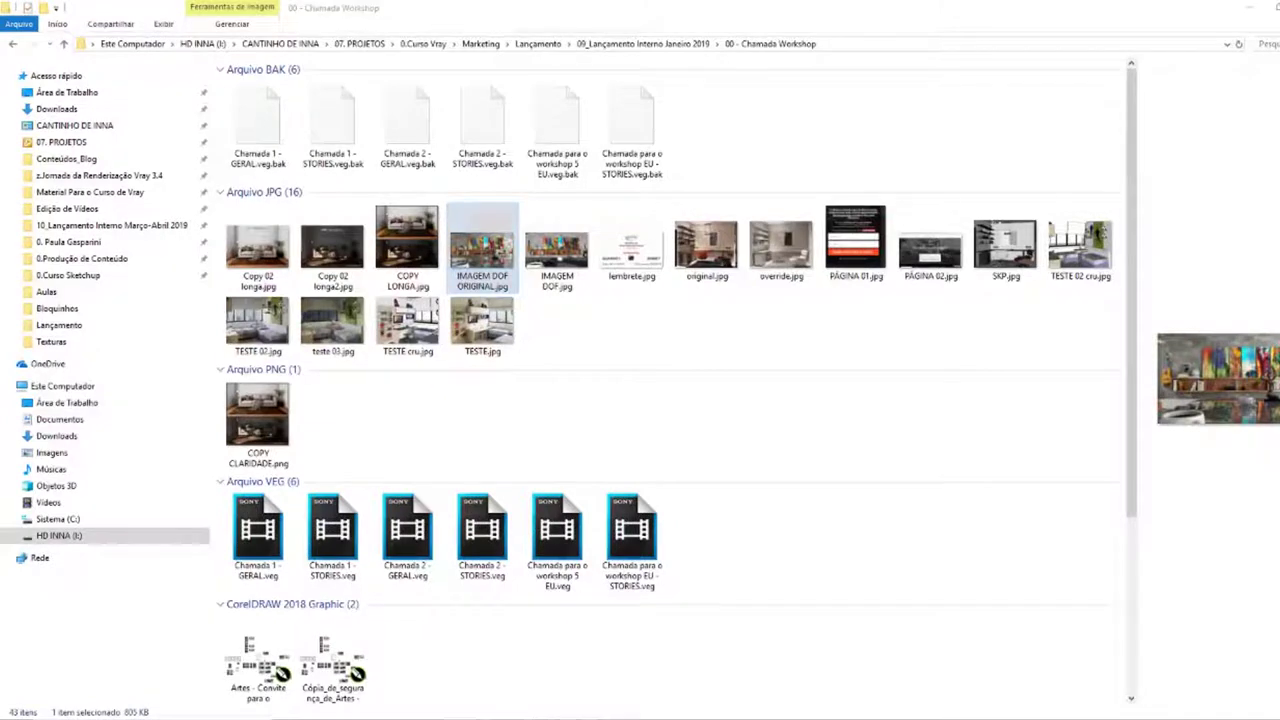
- Open the Modelagem vs render folder window and preview the TESTE.jpg render
click(320, 688)
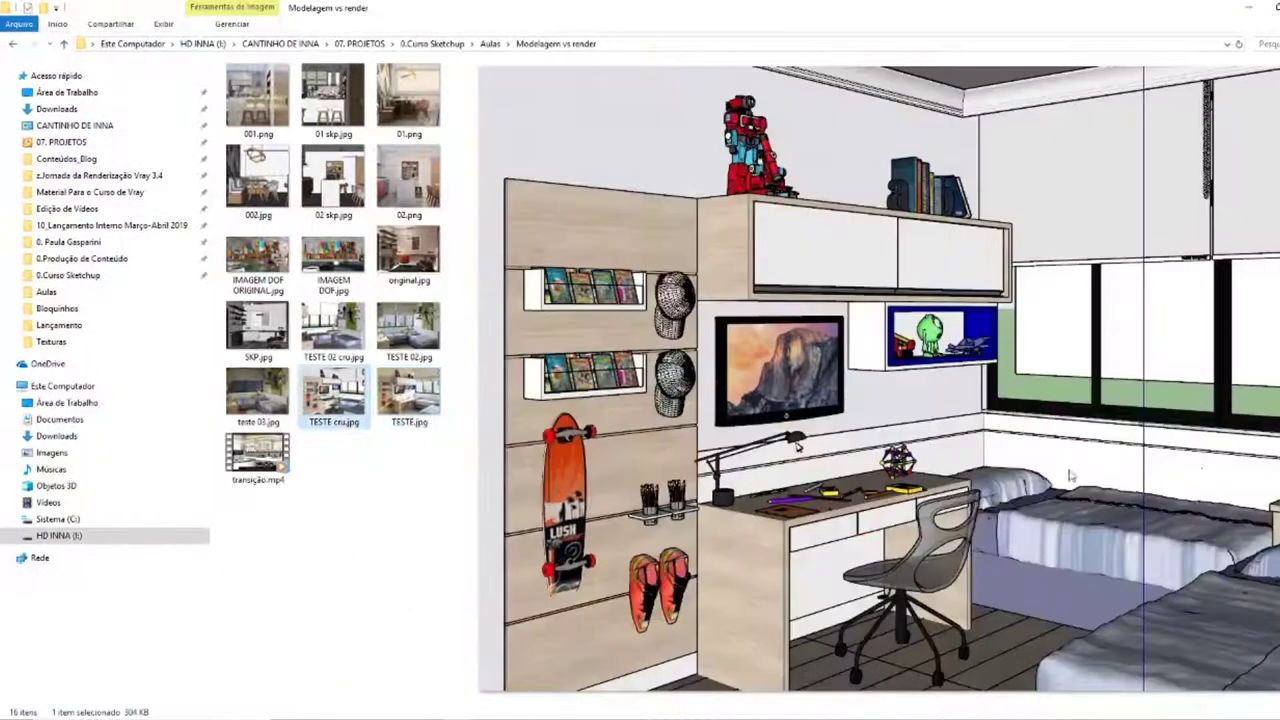
click(385, 410)
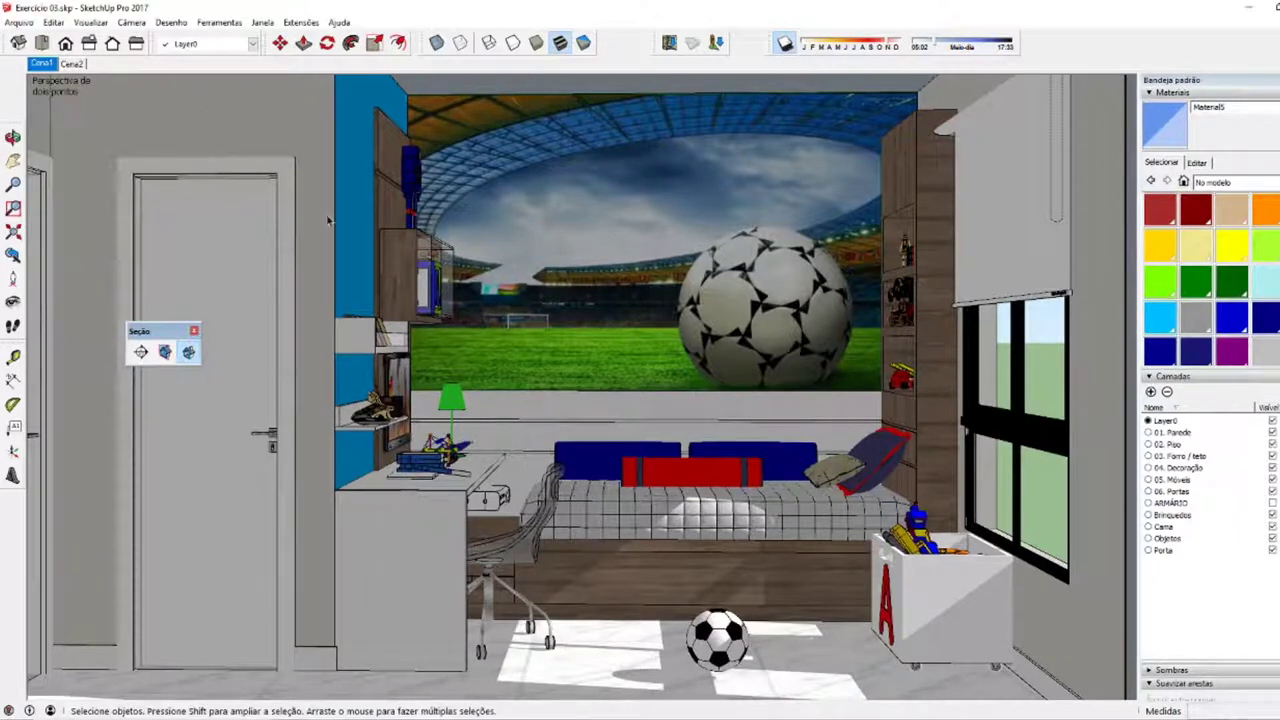
- Update scene Cena1 with Atualizar to store the shadowed view, then check it against Cena2
click(41, 63)
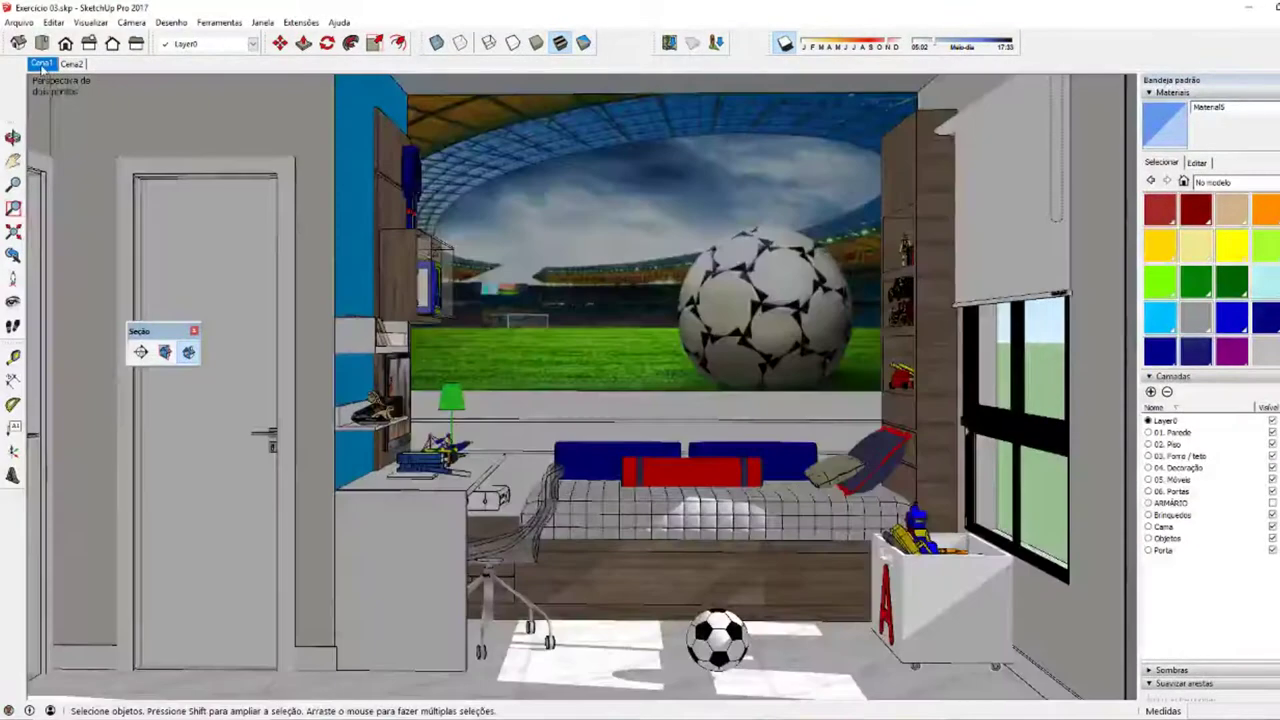
right_click(41, 64)
click(75, 108)
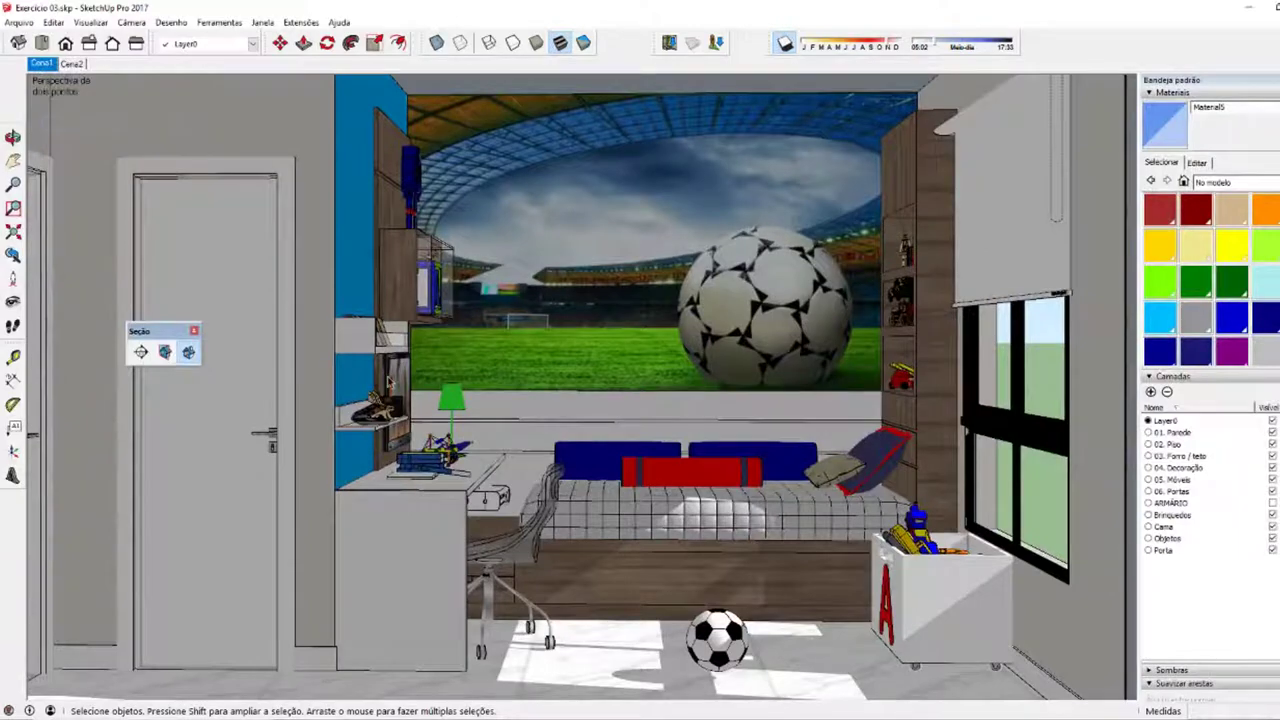
click(71, 63)
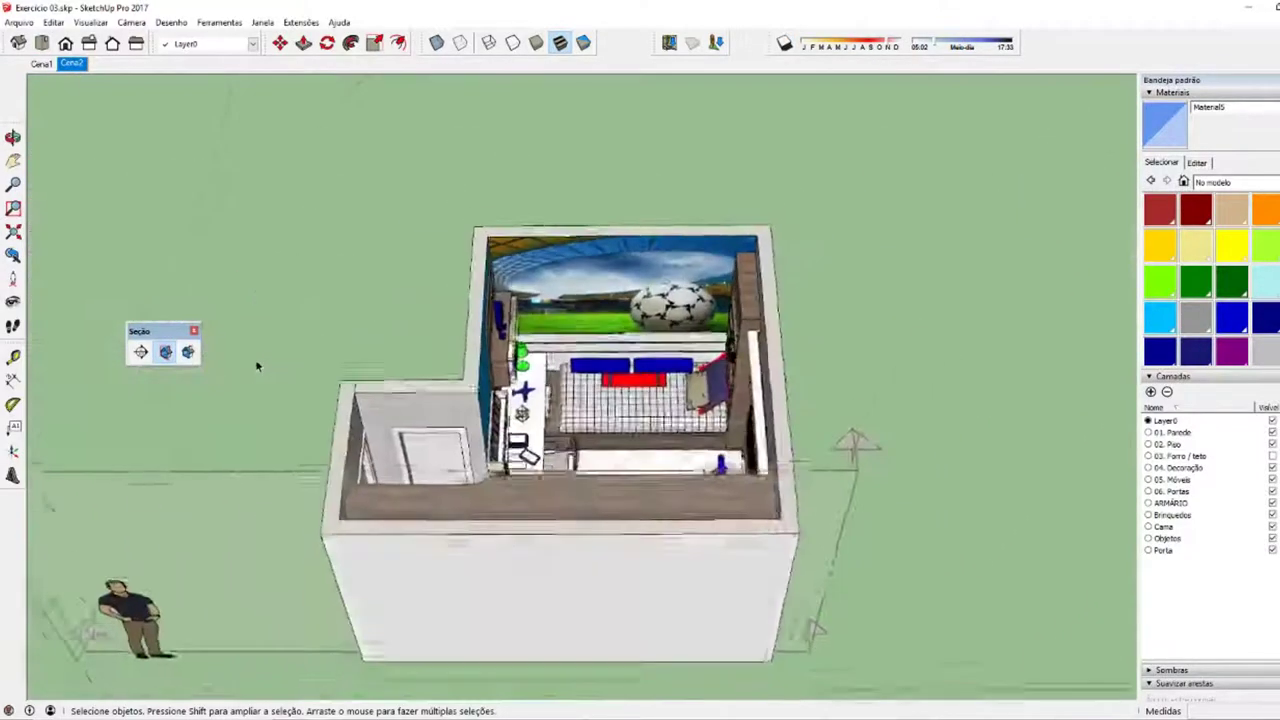
click(41, 63)
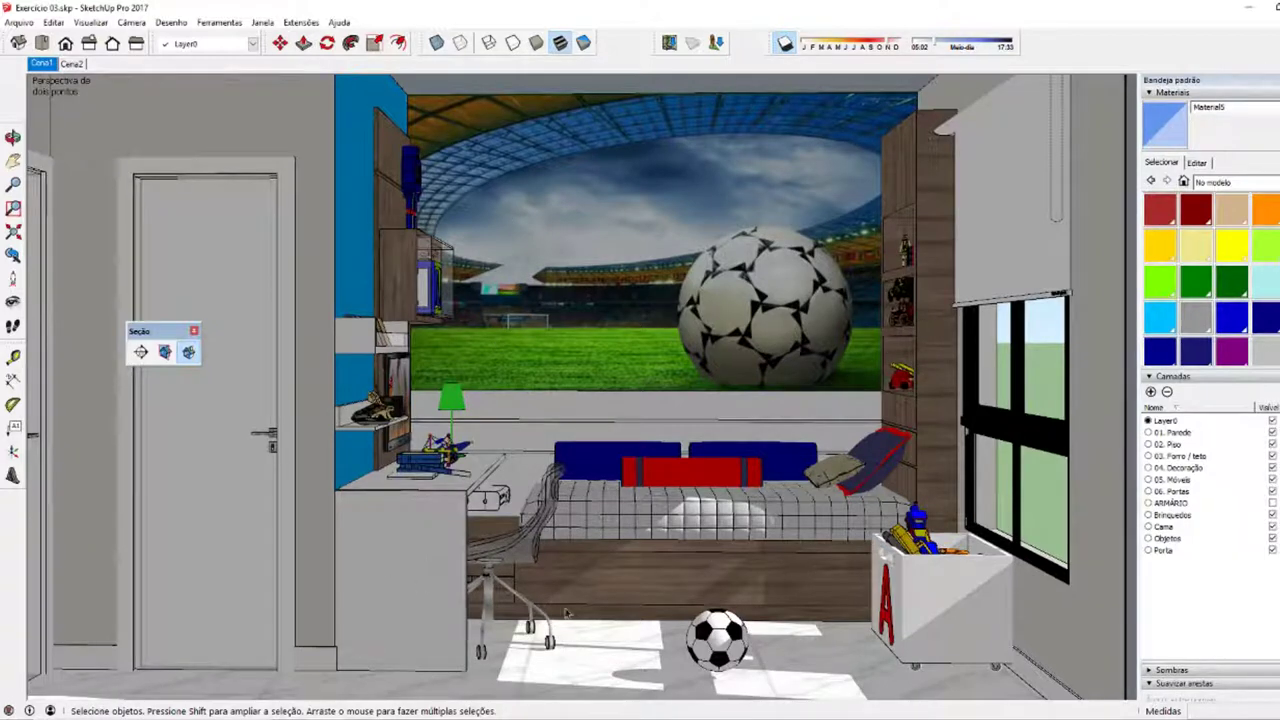
- Export the Cena1 view as a JPEG 2D graphic into the Aula 9 - EXERCÍCIO 04 folder
click(19, 23)
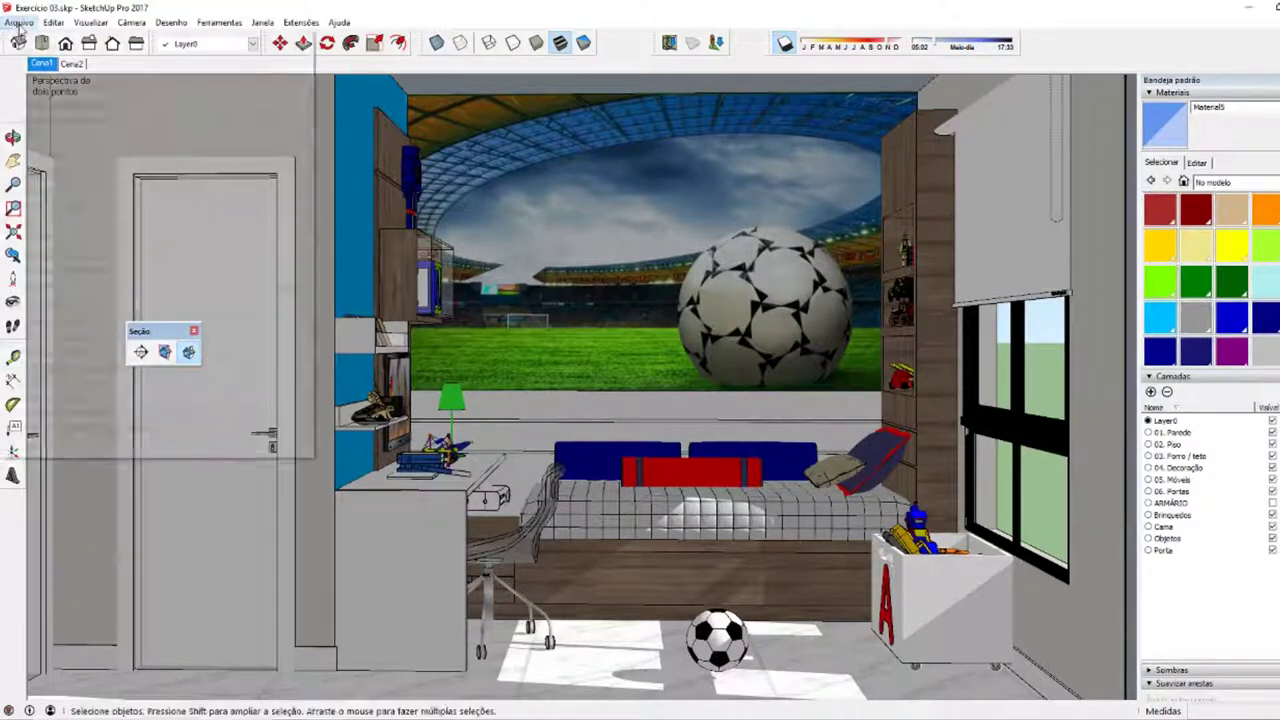
click(355, 251)
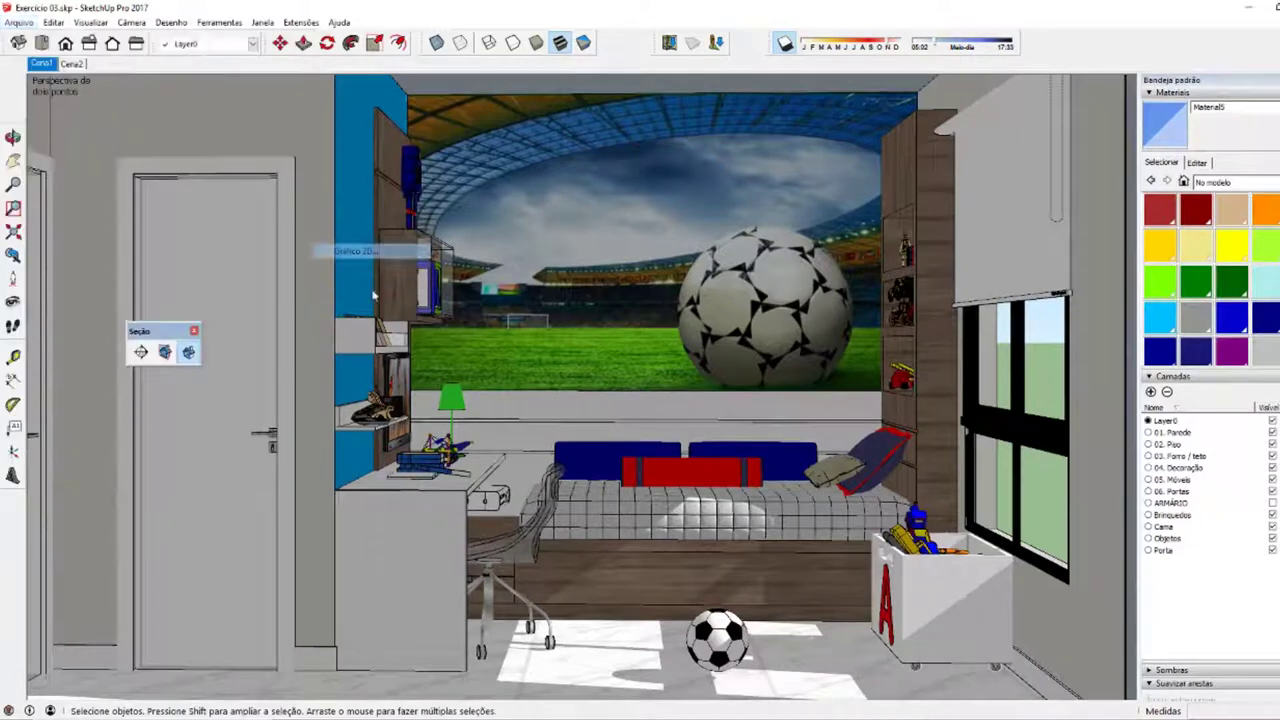
click(603, 503)
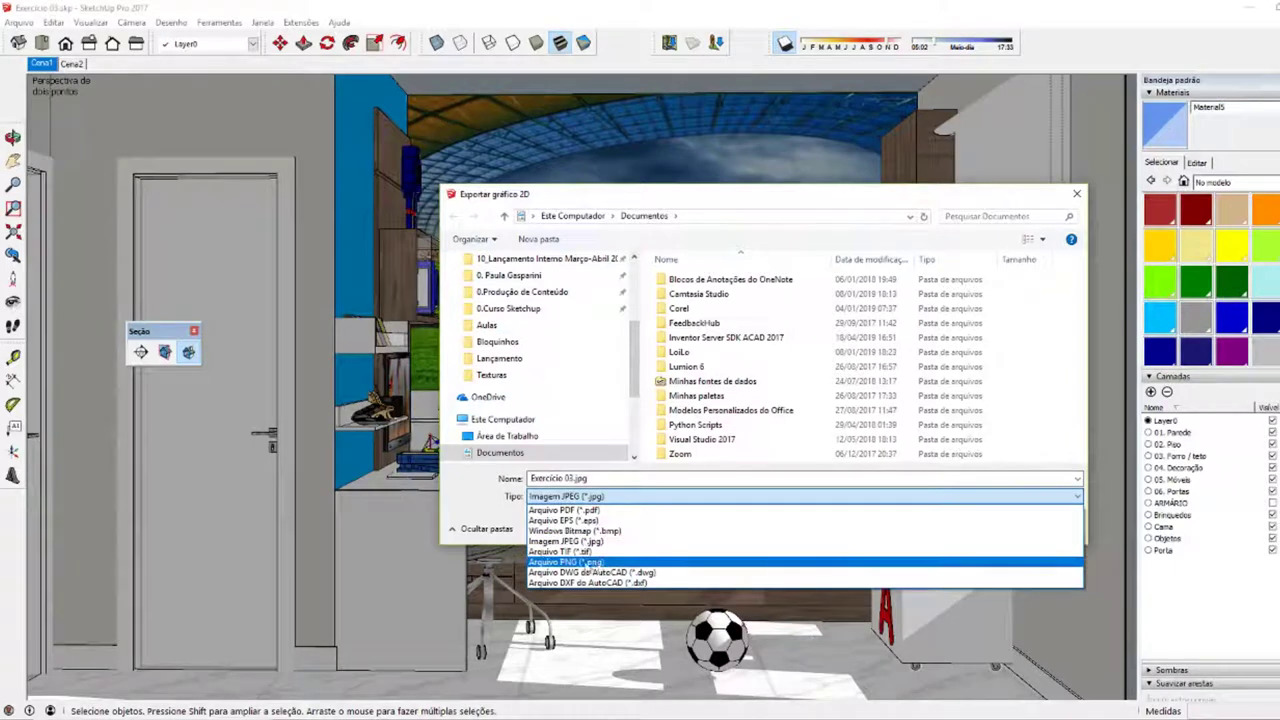
click(566, 542)
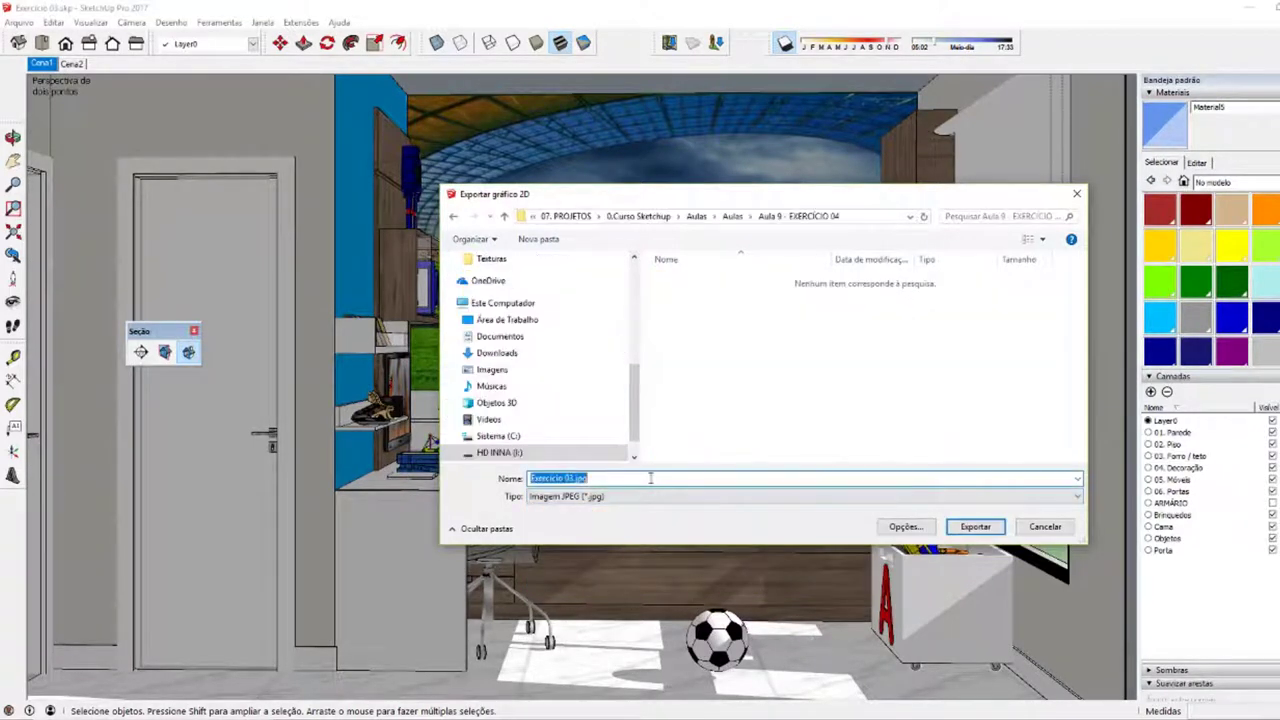
key(Return)
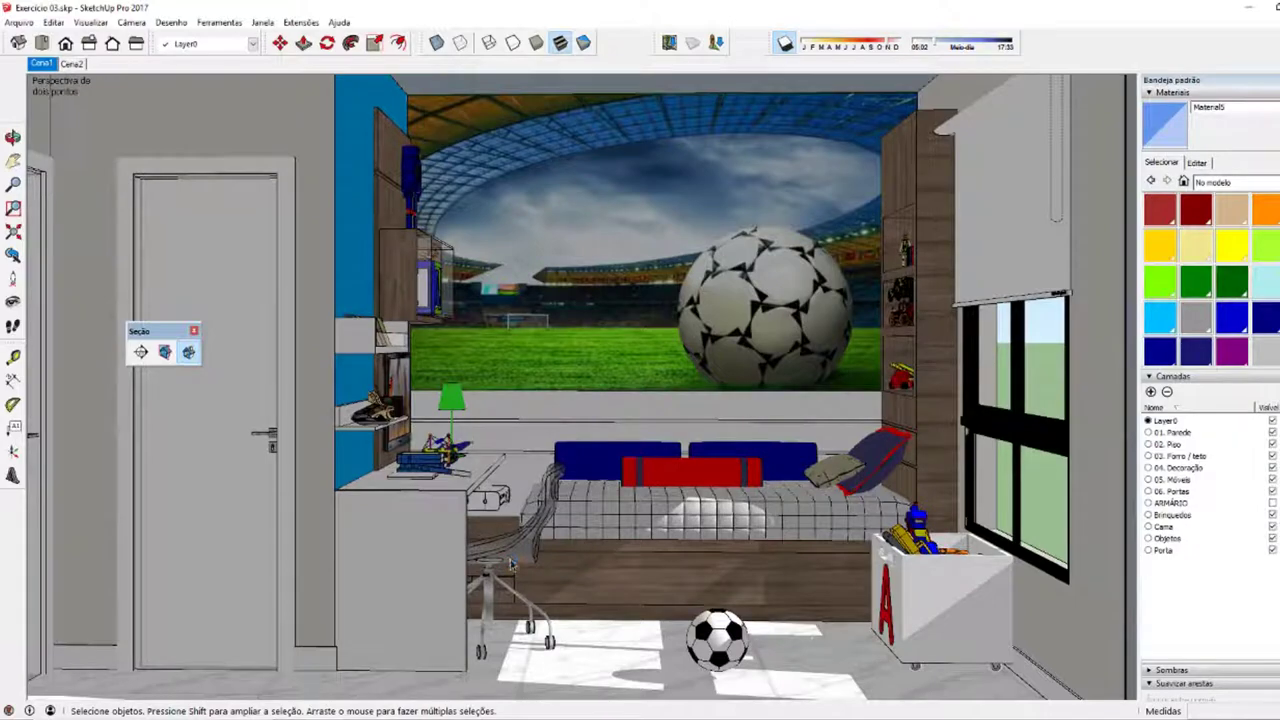
- Turn off the existing section cut and place a new section plane on the front wall
scroll(810, 418, down, 5)
scroll(810, 418, down, 4)
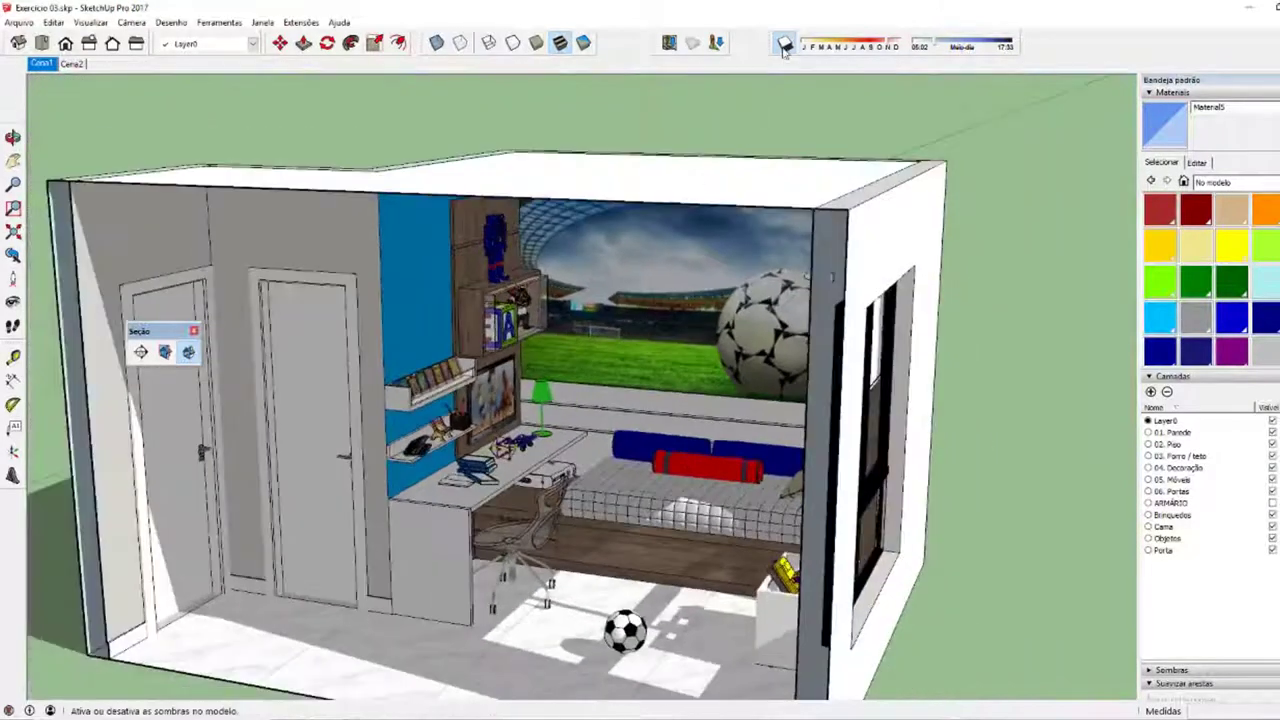
mouse_move(810, 418)
middle_down()
mouse_move(811, 276)
mouse_move(197, 374)
middle_up()
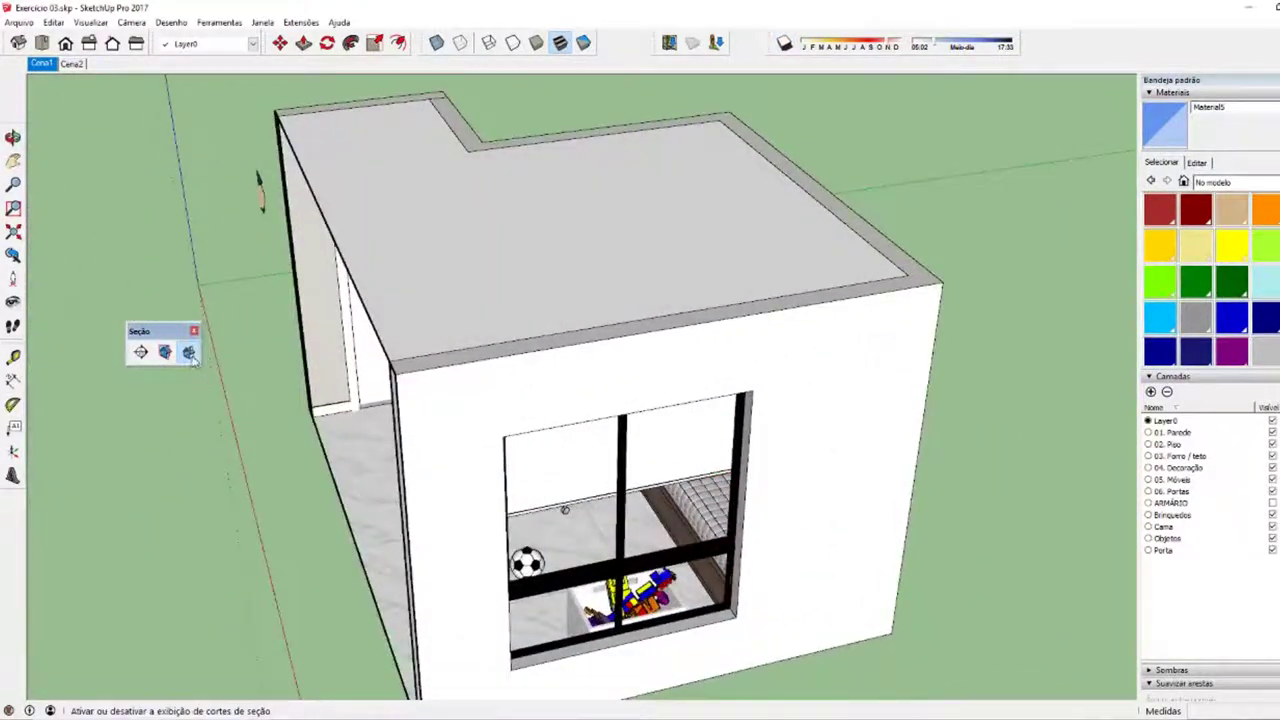
click(190, 357)
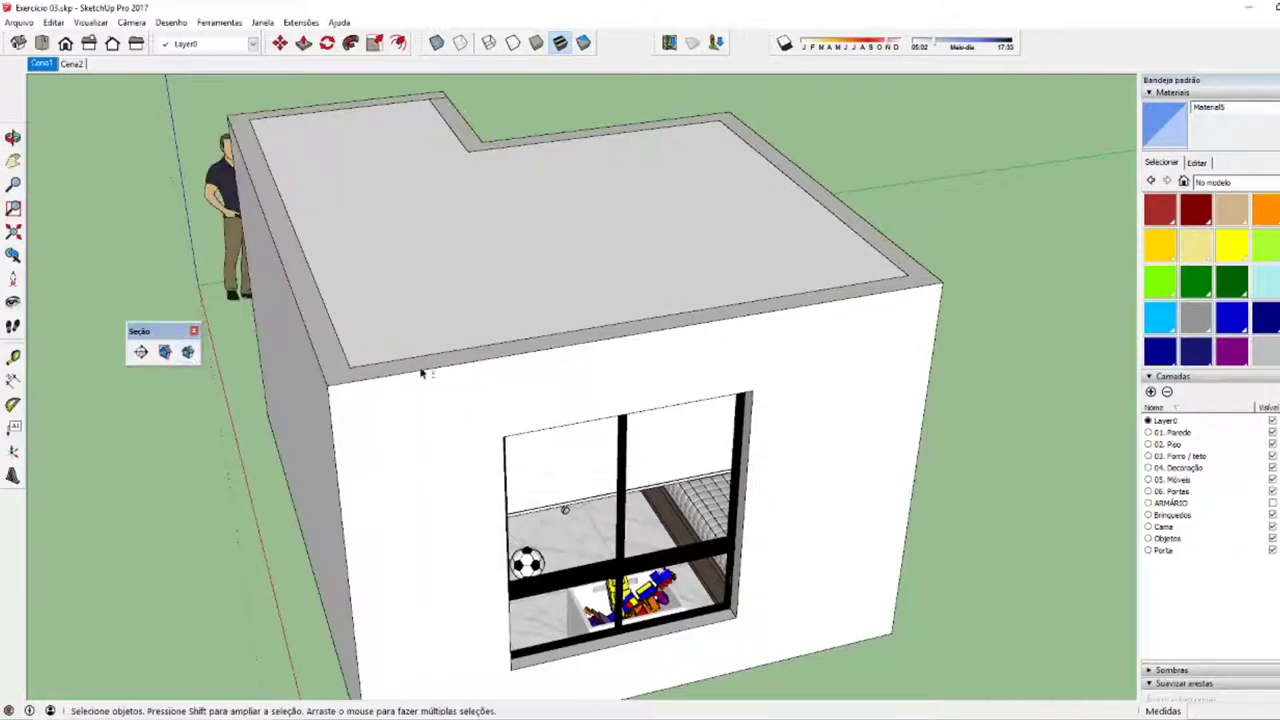
scroll(381, 363, up, 1)
middle_drag(381, 363, 389, 360)
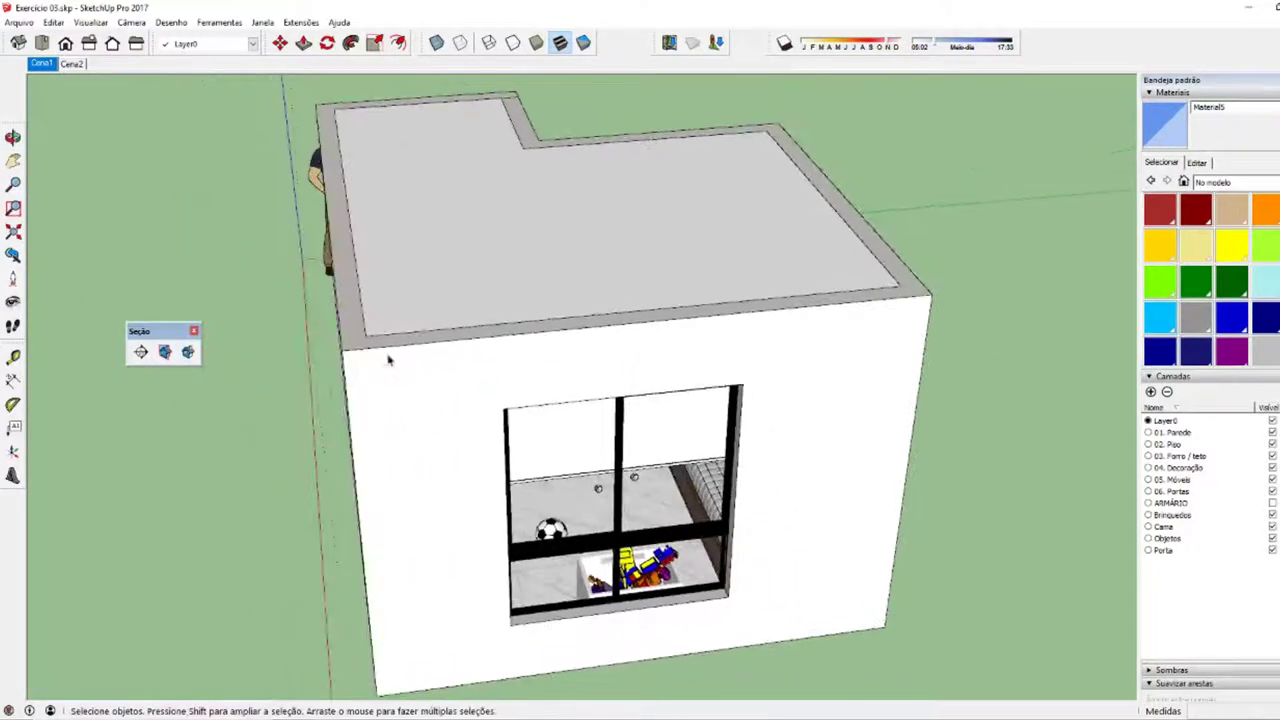
click(141, 353)
click(467, 429)
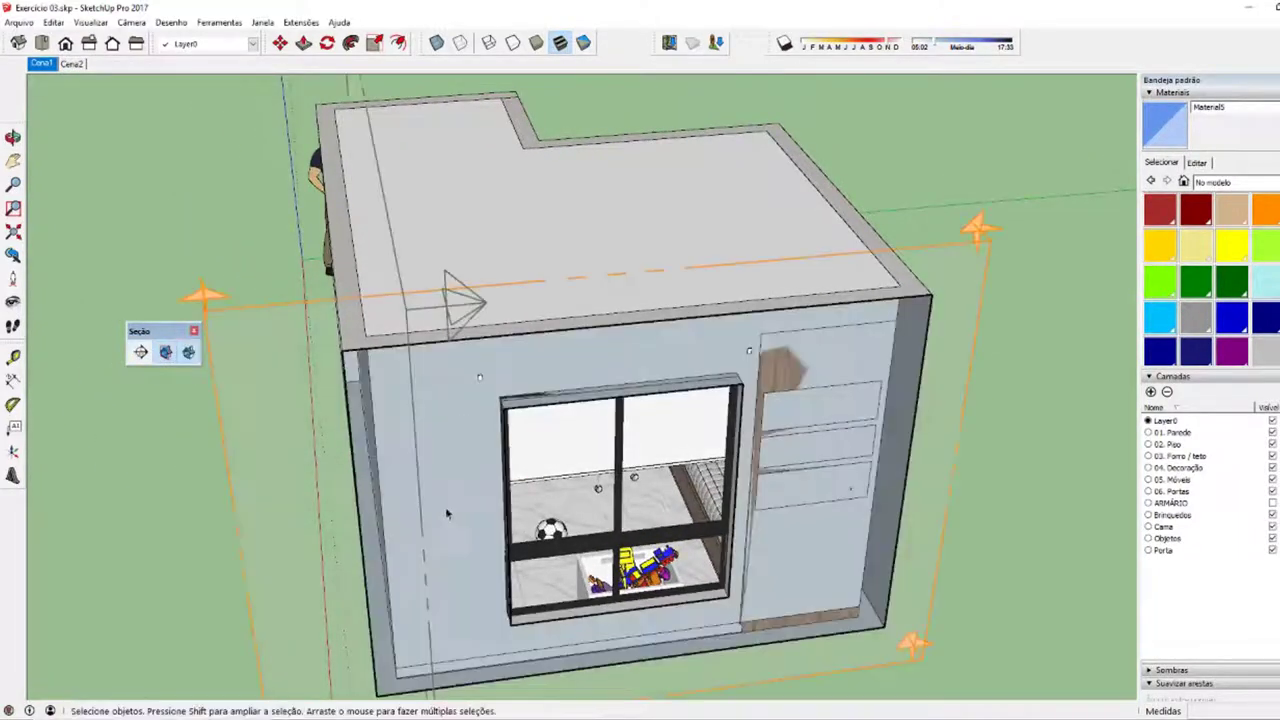
mouse_move(467, 429)
middle_down()
mouse_move(513, 460)
mouse_move(397, 567)
middle_up()
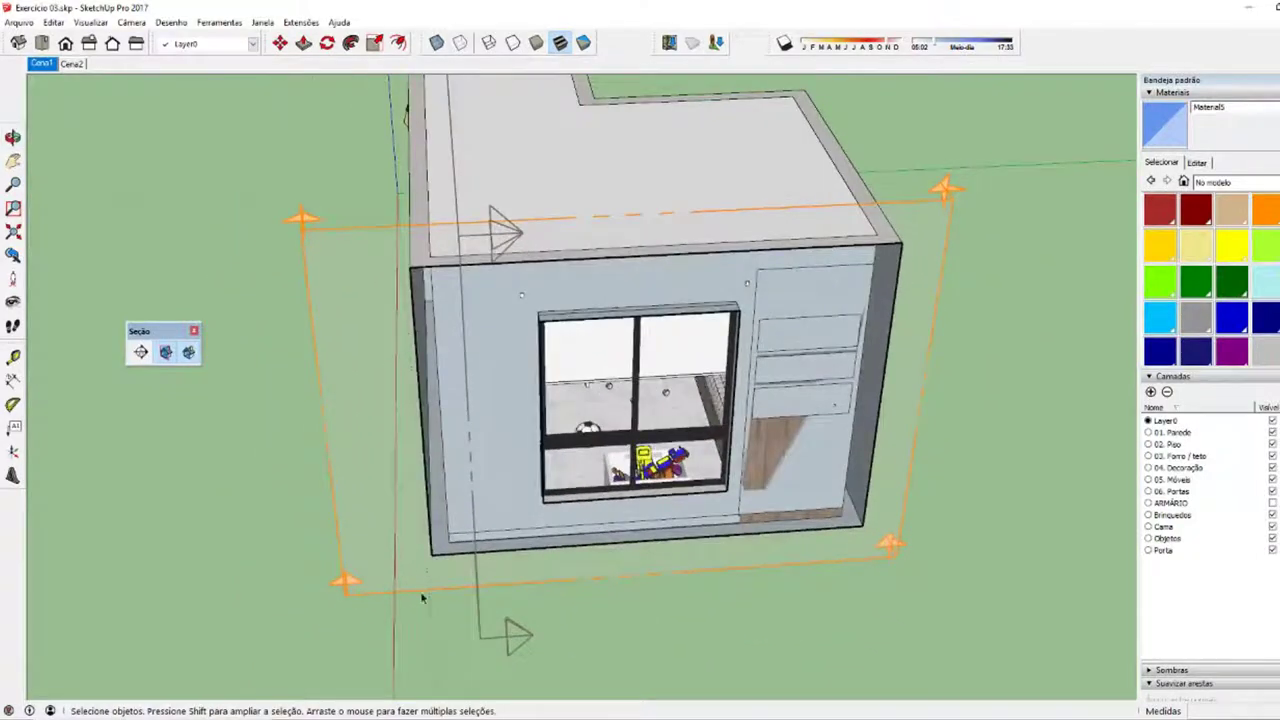
- Move the section plane deeper into the room and select the exposed wardrobe
click(344, 592)
key(m)
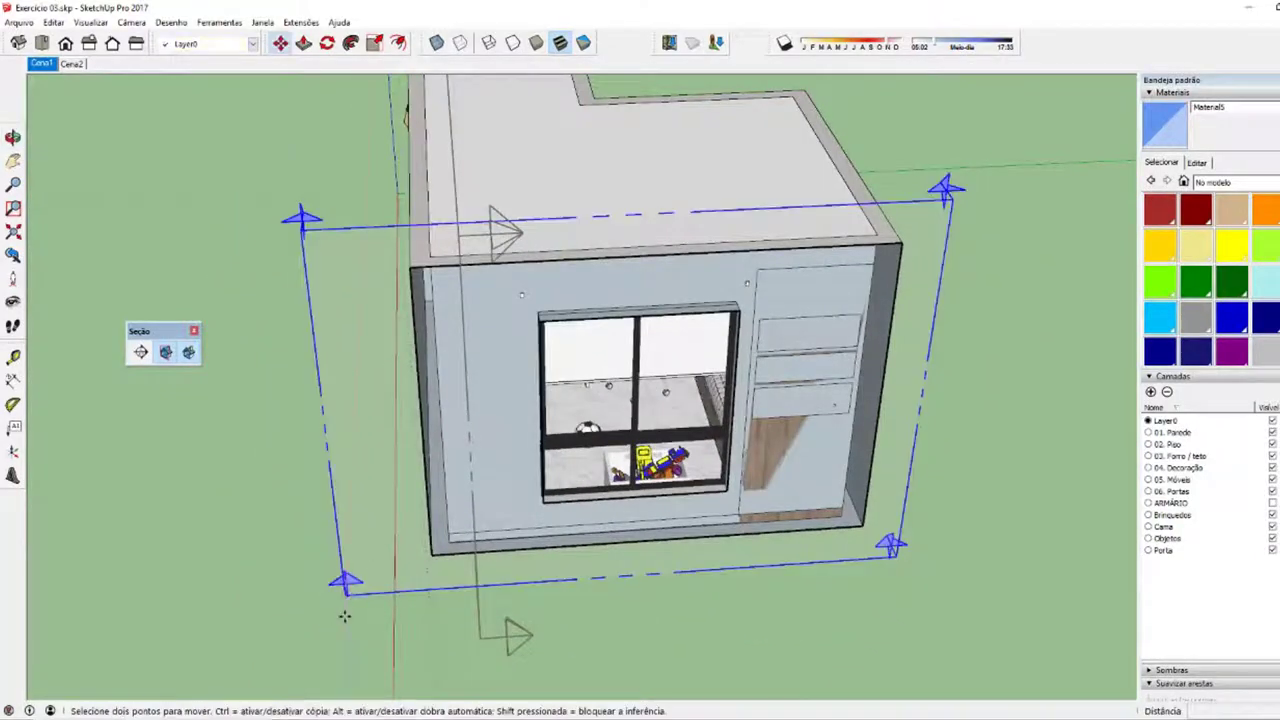
click(342, 603)
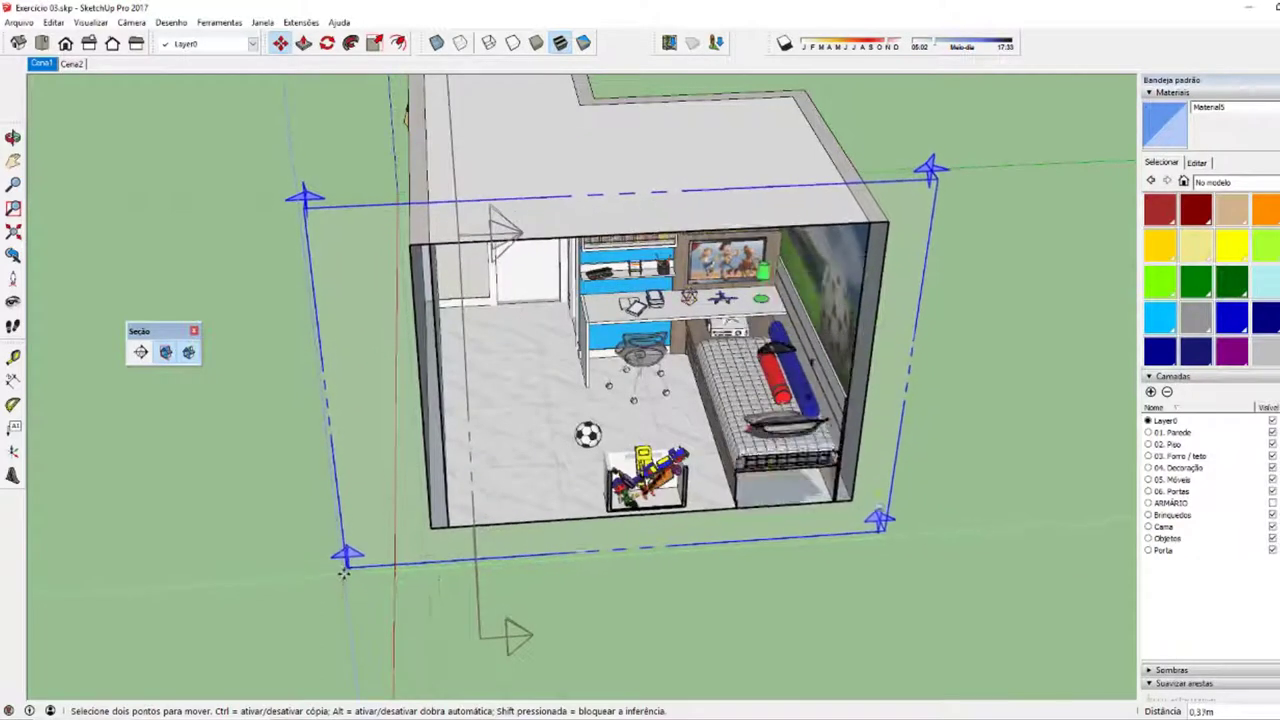
click(342, 572)
click(343, 570)
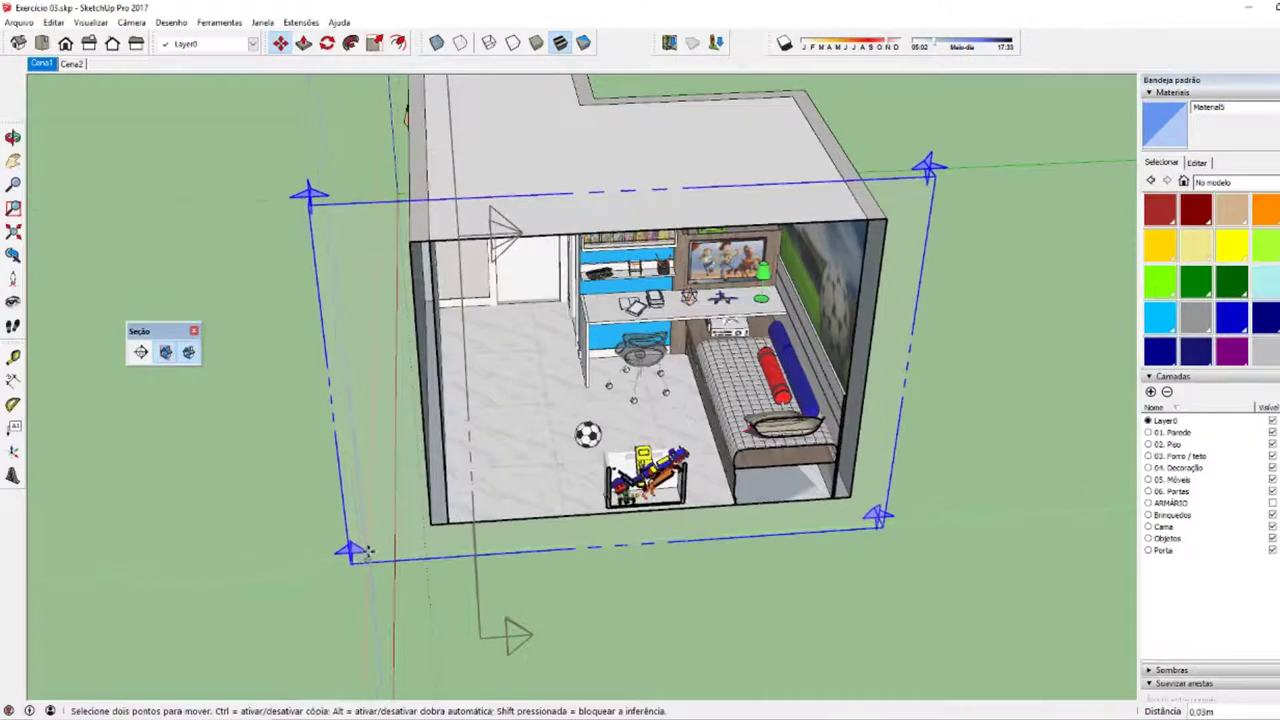
key(space)
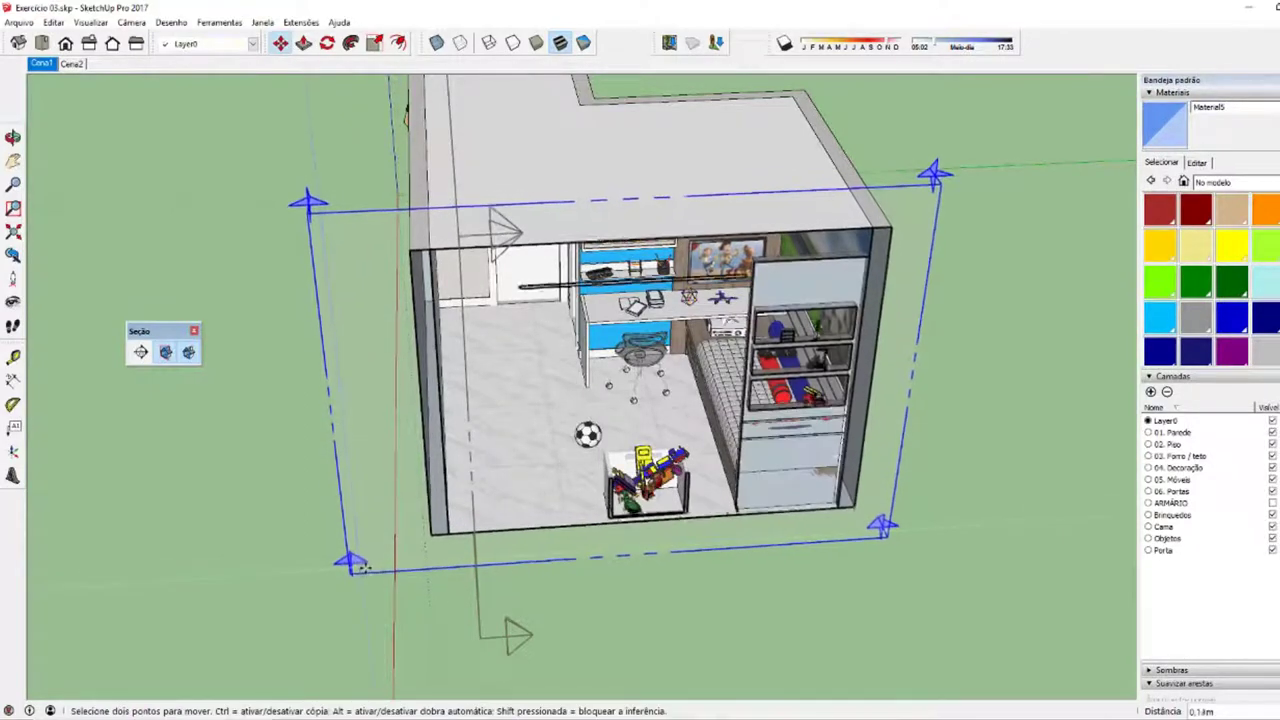
click(808, 472)
- Orbit, pan and zoom to frame the sectioned bedroom interior
mouse_move(808, 472)
middle_down()
mouse_move(760, 330)
mouse_move(680, 260)
middle_up()
click(755, 321)
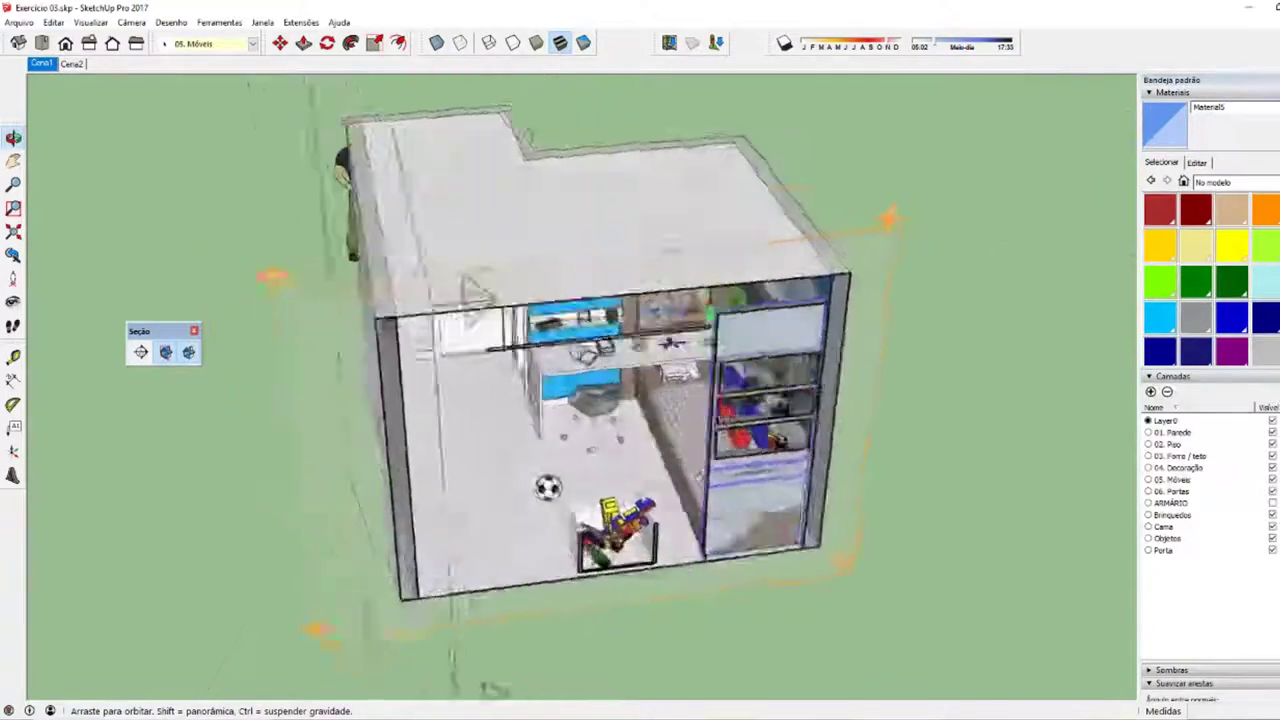
shift+middle_drag(983, 195, 958, 258)
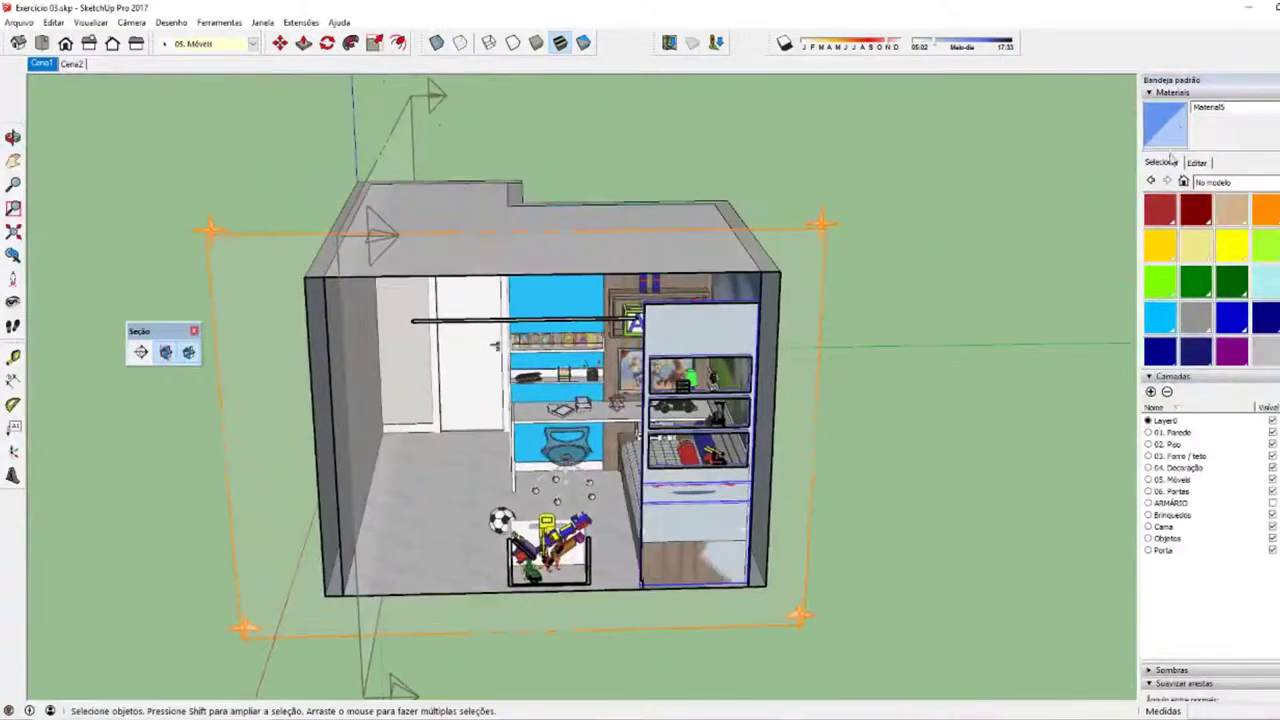
middle_drag(900, 400, 672, 484)
scroll(672, 484, up, 5)
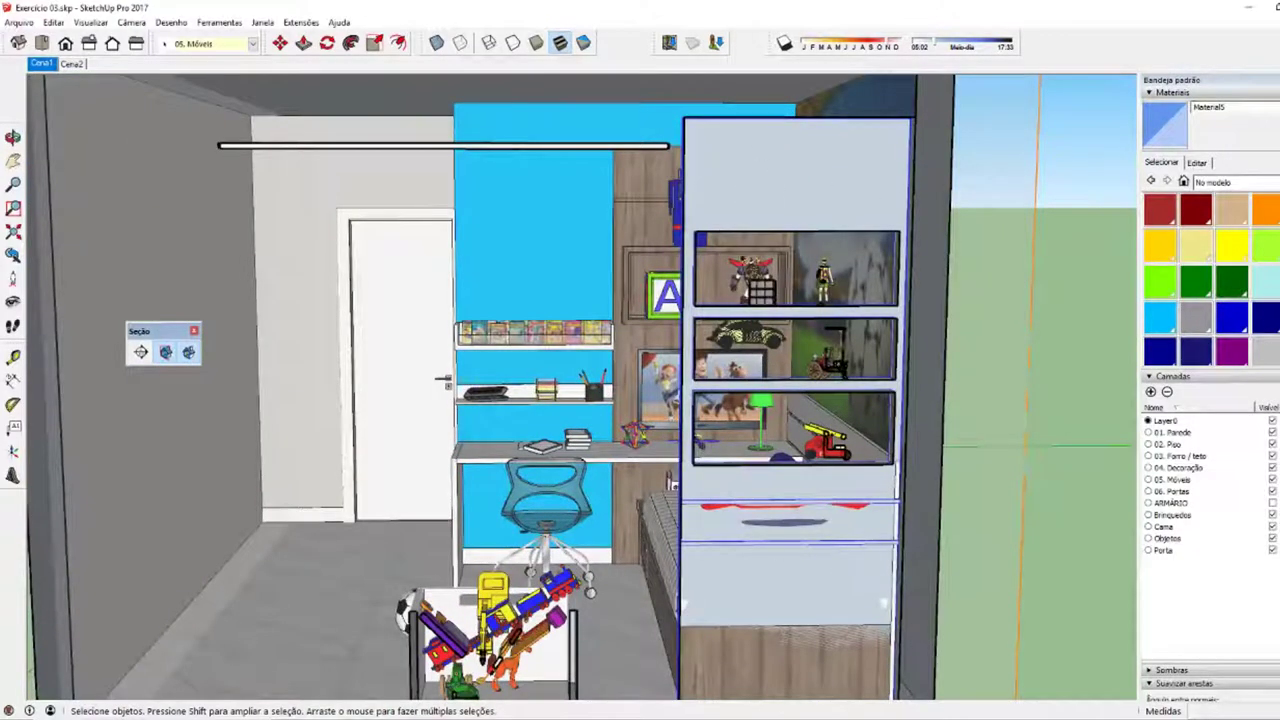
mouse_move(719, 418)
middle_down()
mouse_move(670, 483)
mouse_move(766, 571)
middle_up()
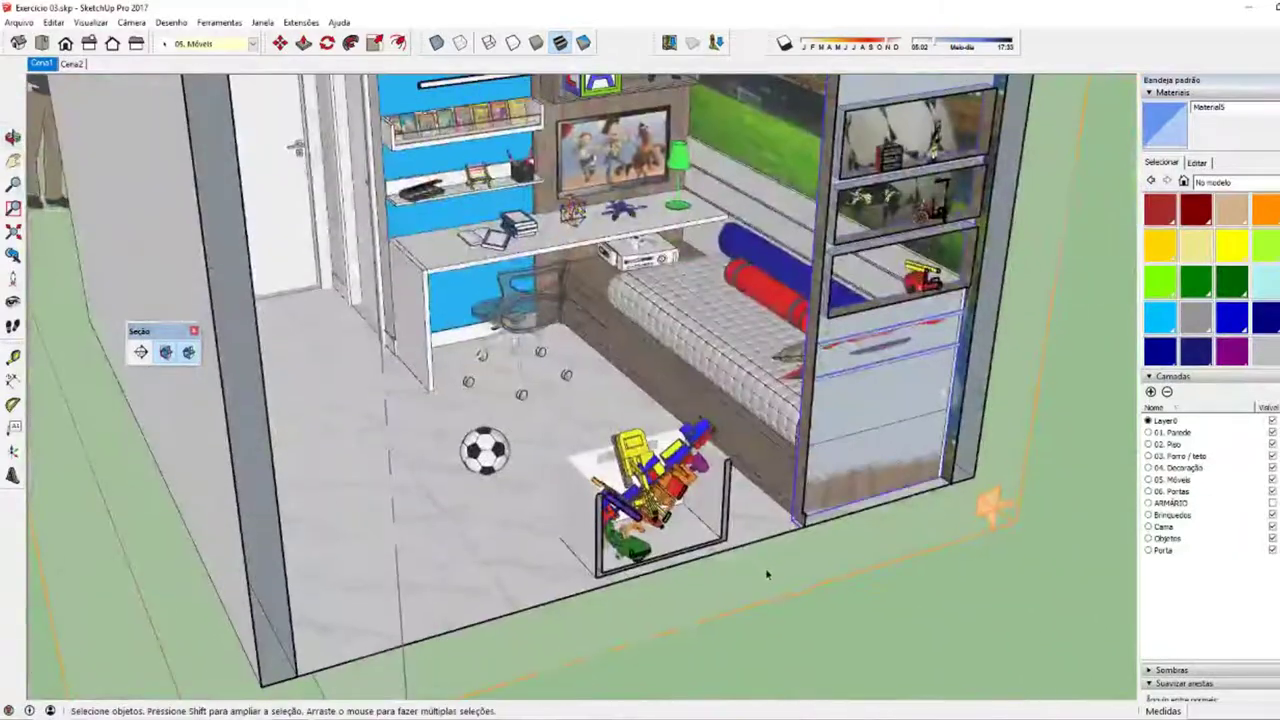
- Try moving the section plane, then select the wardrobe and the section plane from a frontal view
key(m)
click(762, 576)
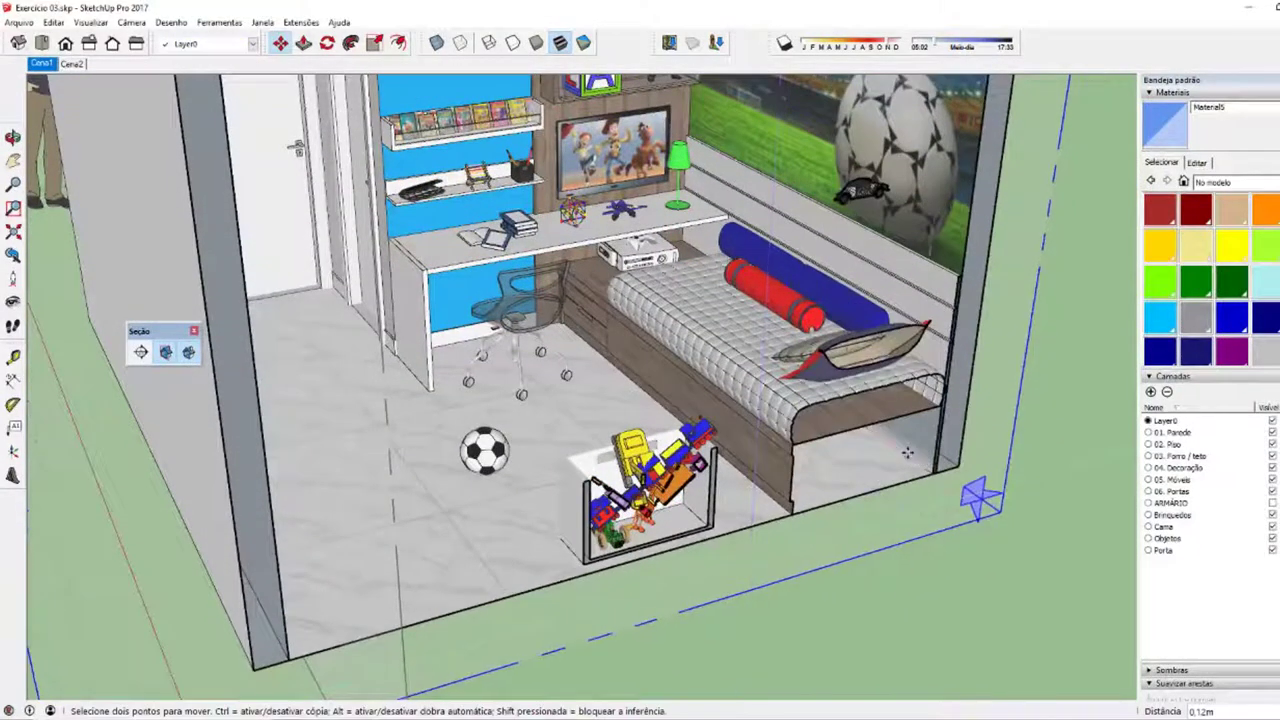
middle_drag(748, 563, 690, 470)
middle_drag(633, 386, 787, 647)
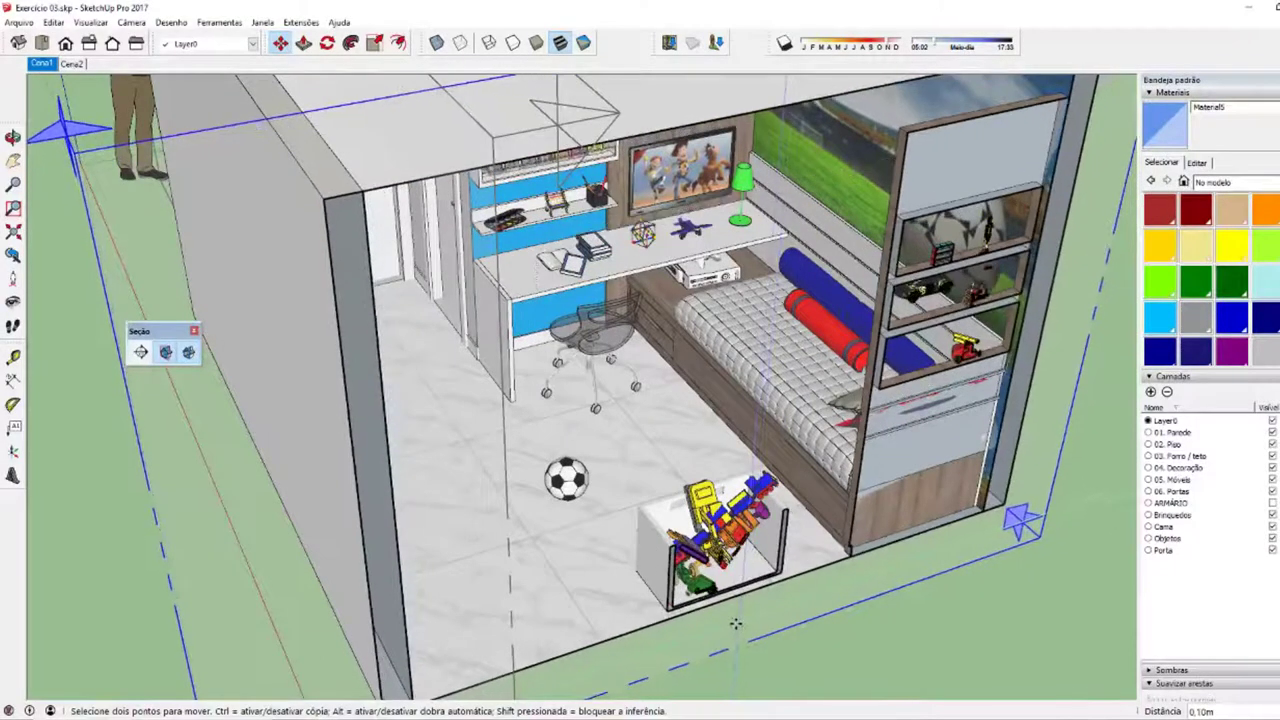
middle_drag(737, 625, 640, 600)
key(space)
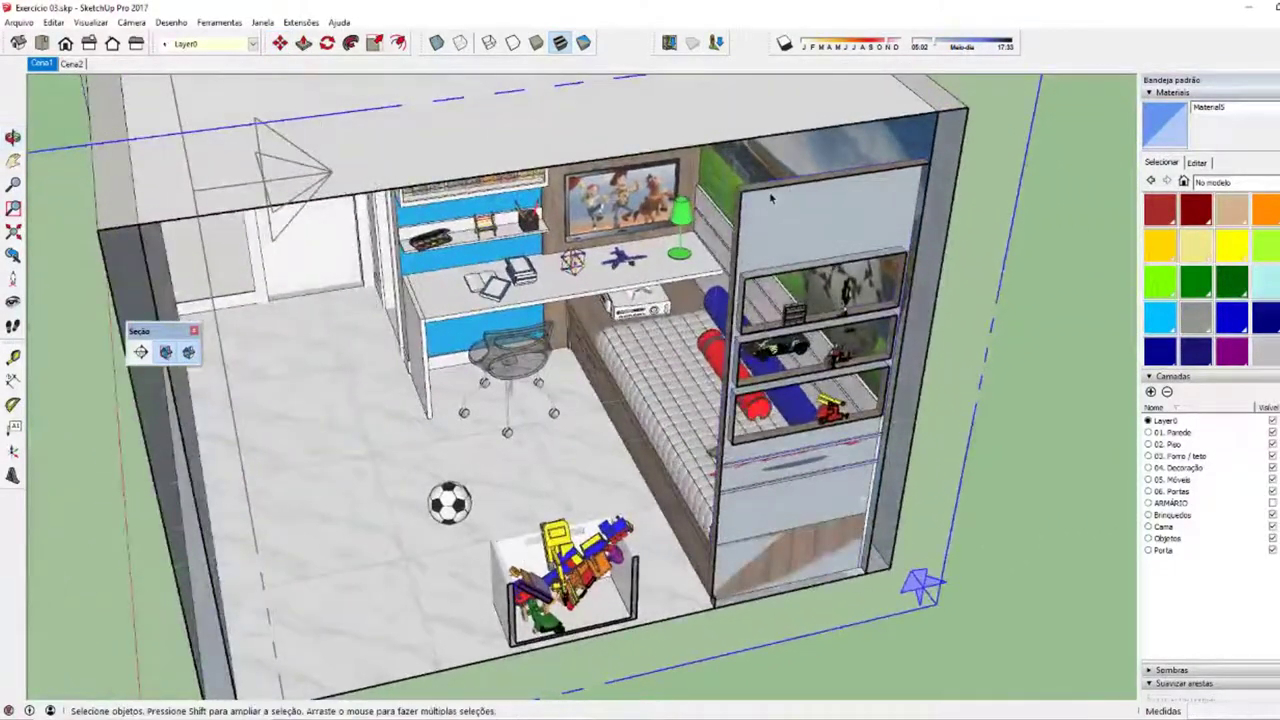
click(765, 195)
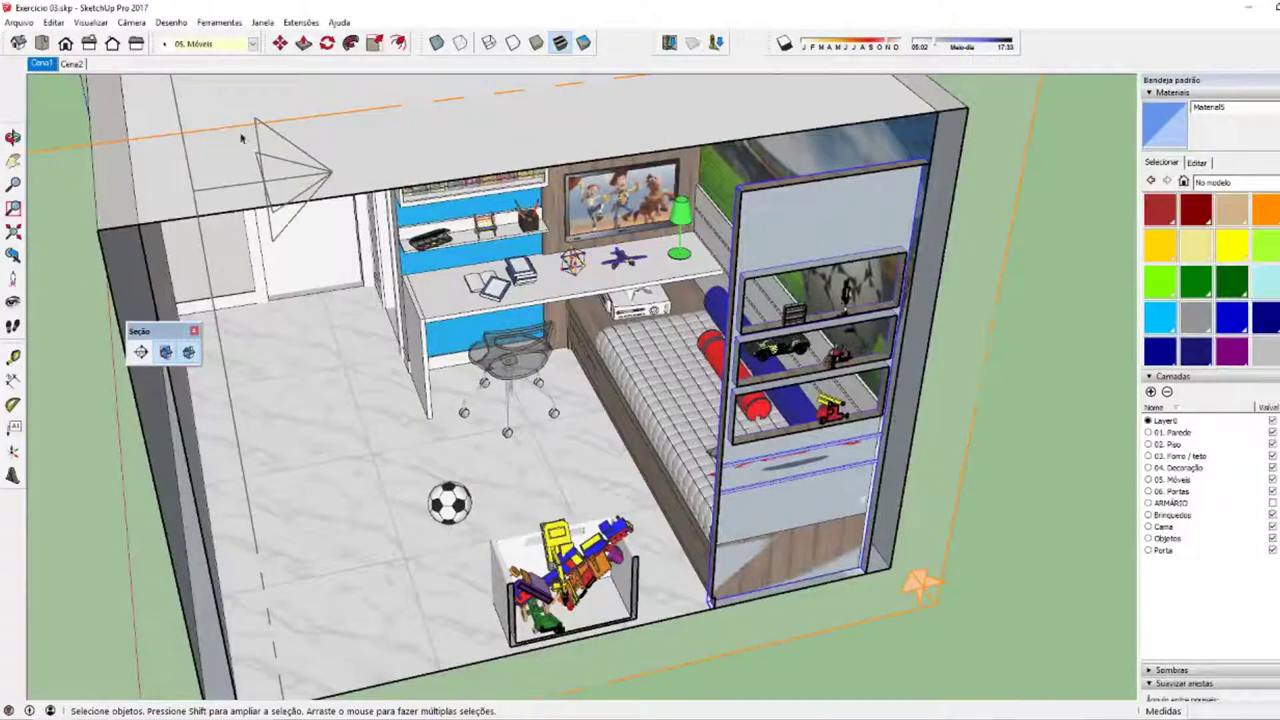
click(1000, 190)
middle_drag(1000, 190, 352, 356)
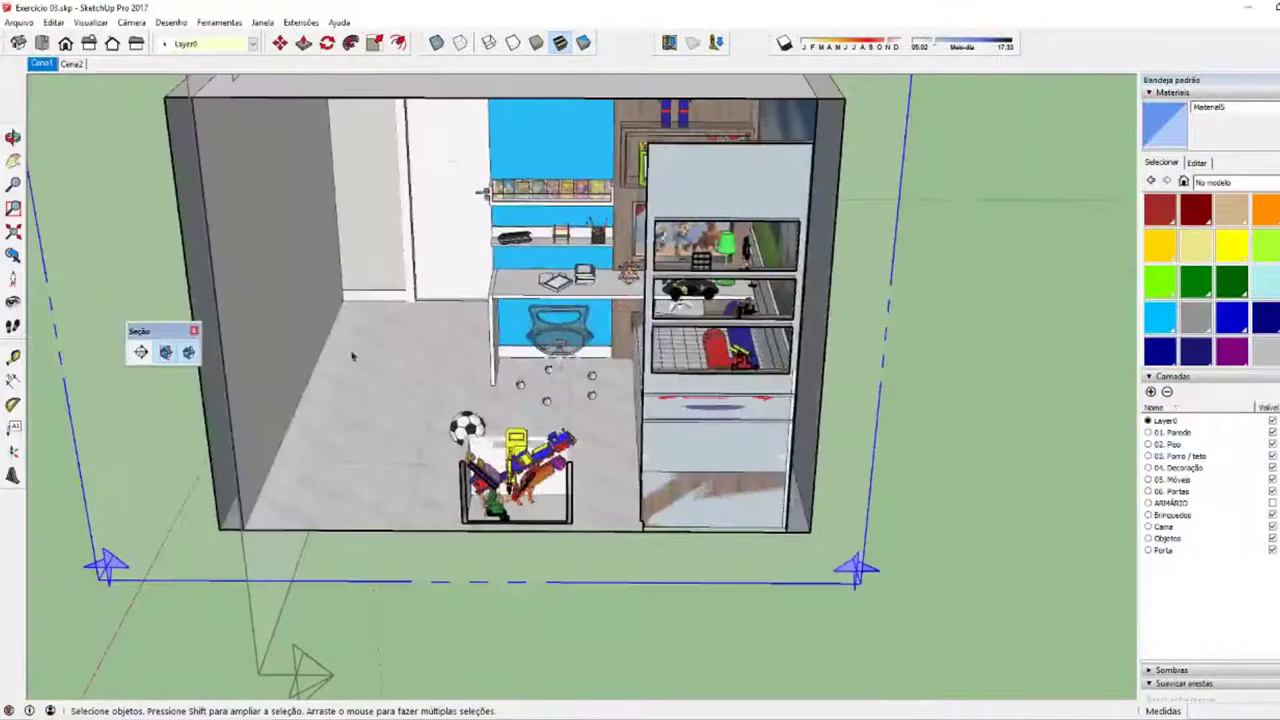
- Hide the section plane outlines and add a new layer named ESTANTE
click(165, 352)
middle_drag(167, 362, 777, 230)
scroll(777, 230, up, 3)
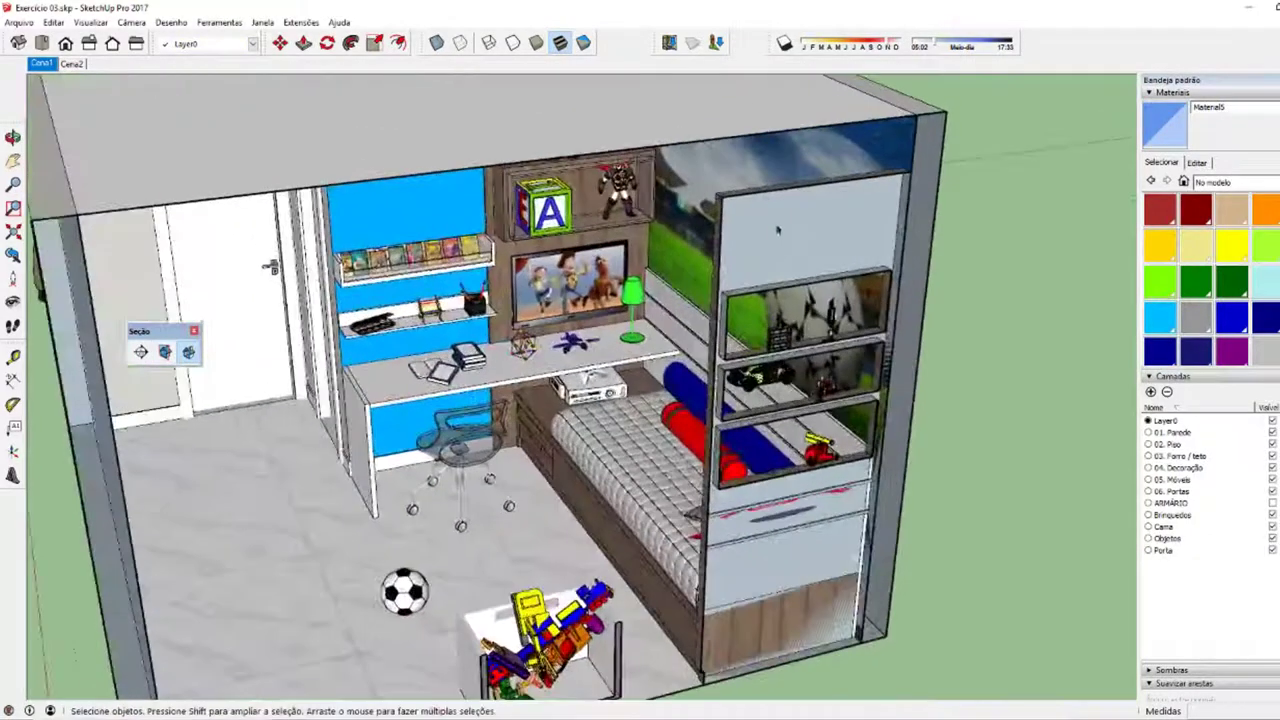
click(1151, 392)
text(ESTANTE)
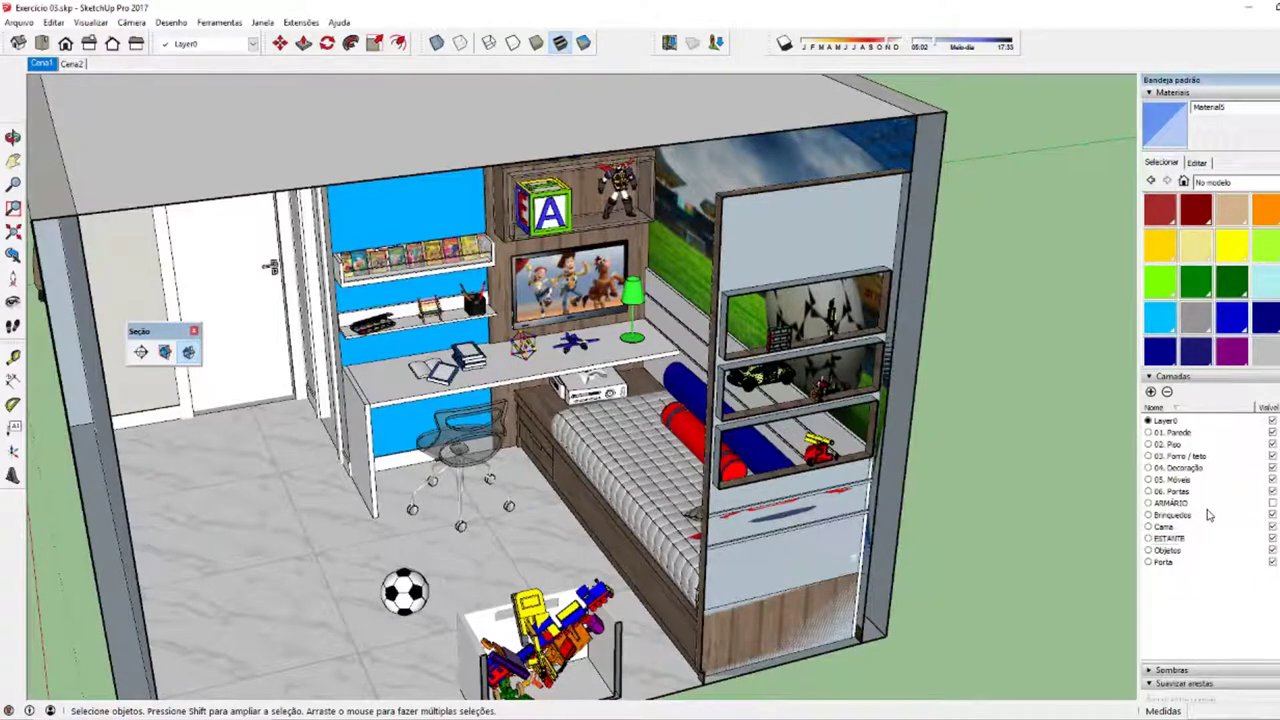
- Move the shelf unit onto the ESTANTE layer and turn that layer's visibility off
click(764, 231)
click(236, 44)
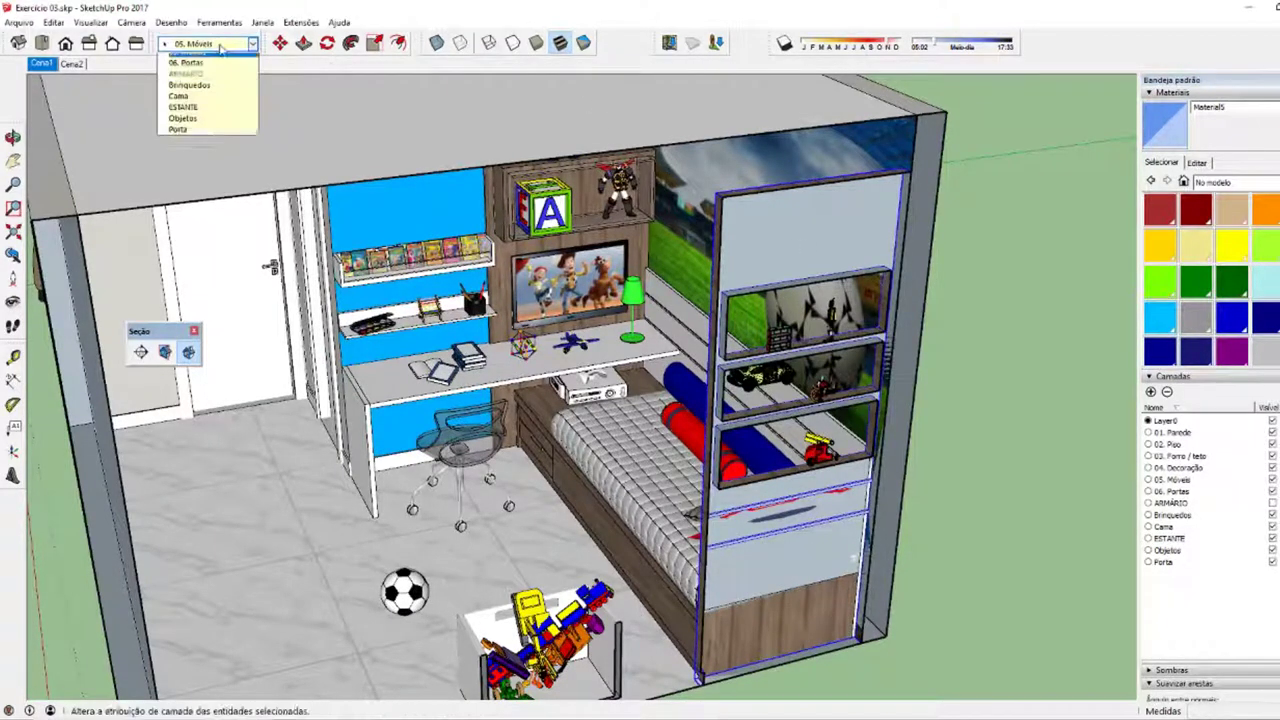
click(210, 170)
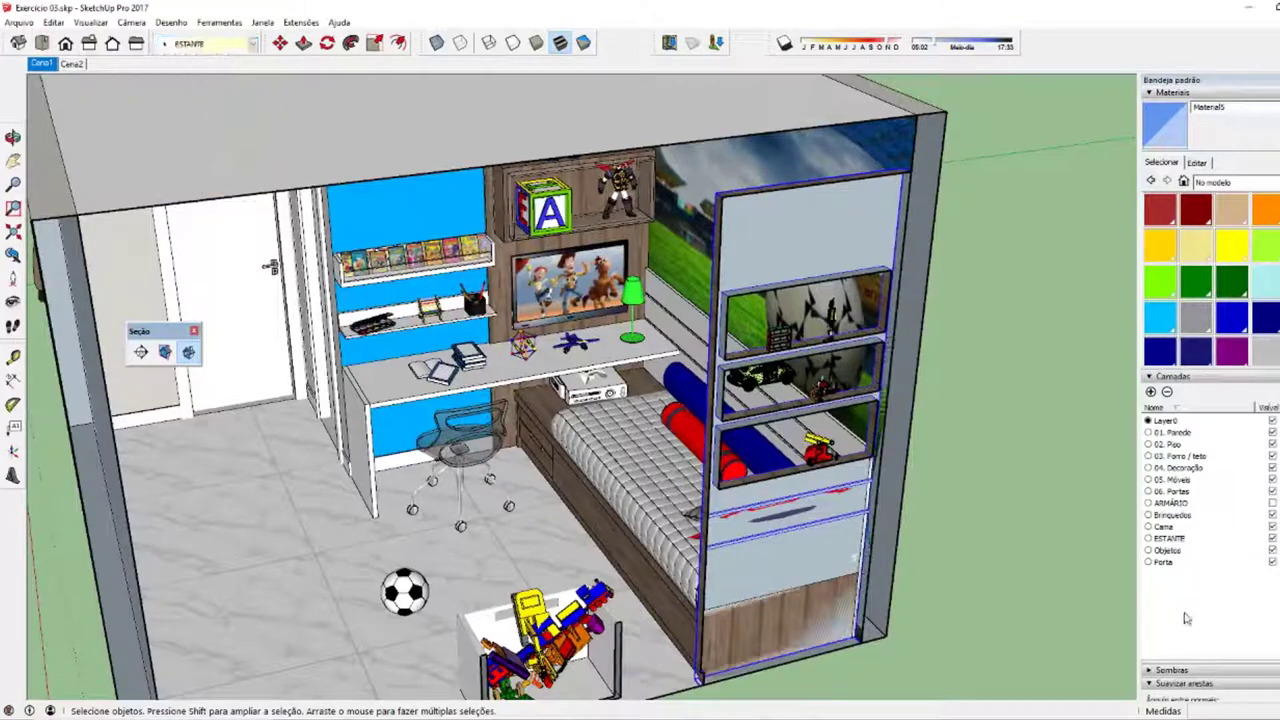
click(1272, 538)
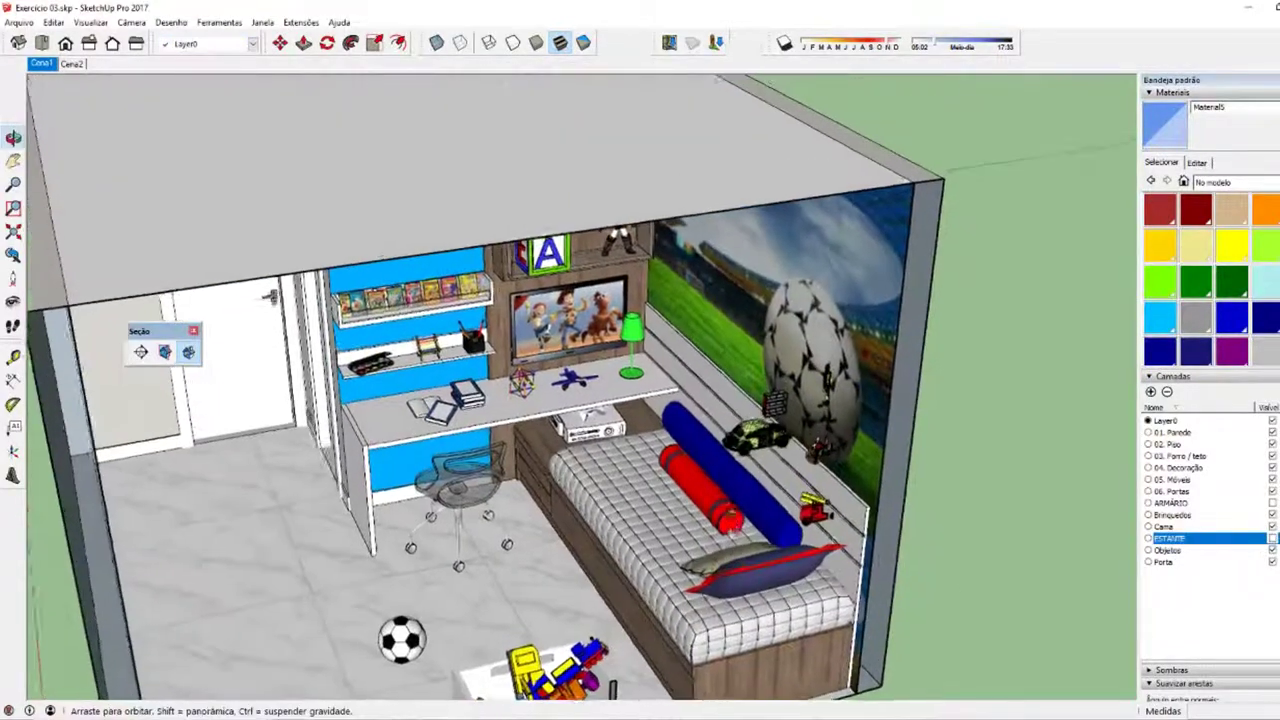
- Assign the leftover shelf toys, including the red toy, to the ESTANTE layer
mouse_move(900, 400)
middle_down()
mouse_move(700, 420)
mouse_move(608, 168)
middle_up()
drag(608, 168, 770, 410)
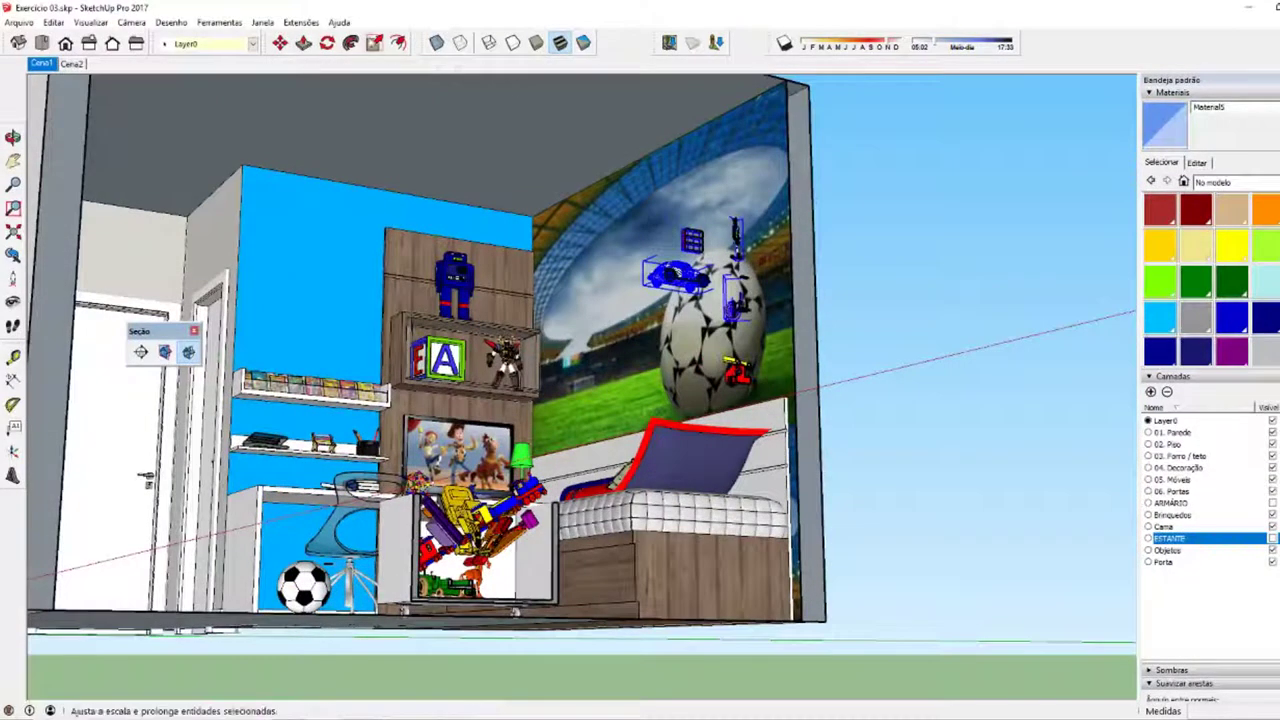
click(210, 44)
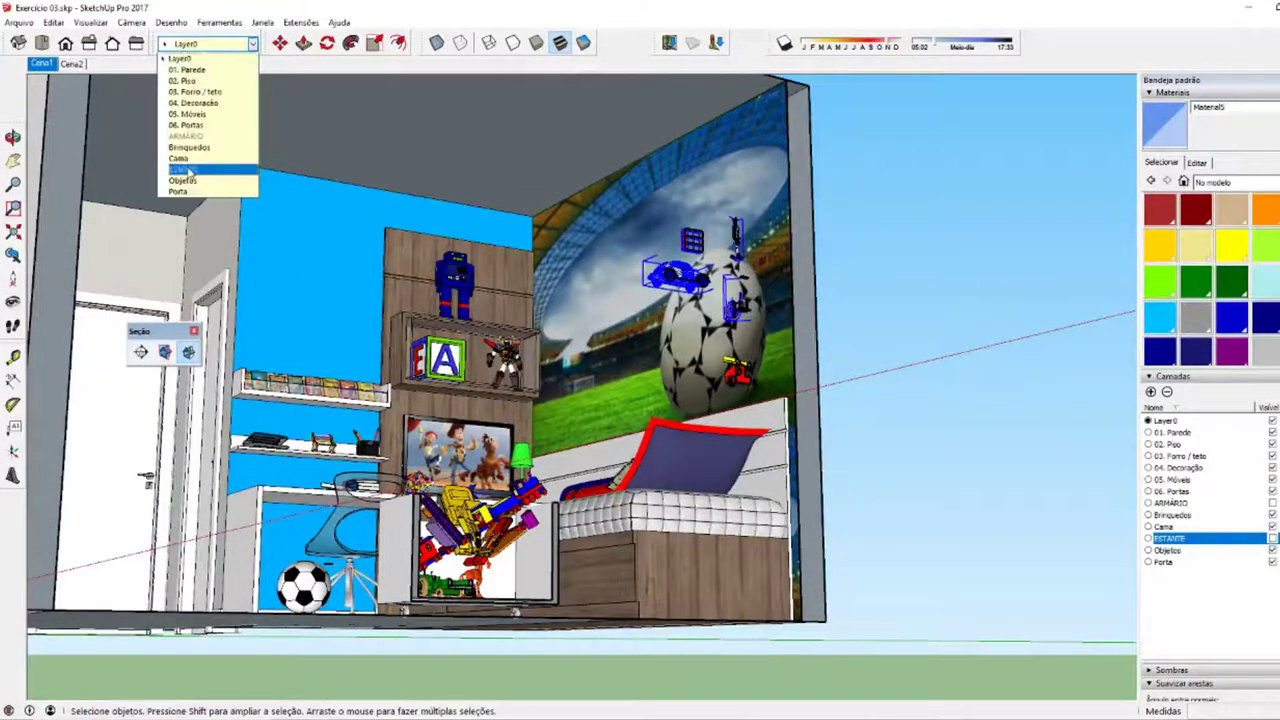
click(190, 169)
click(210, 44)
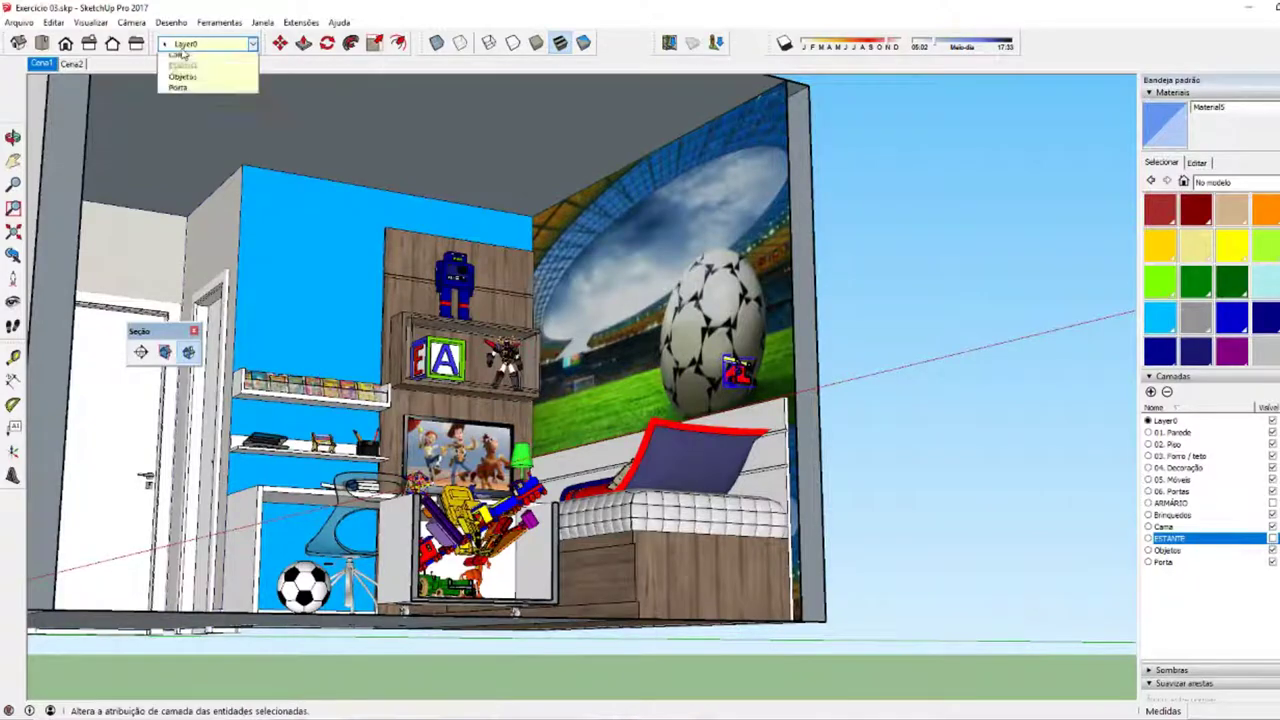
click(230, 169)
mouse_move(240, 175)
middle_down()
mouse_move(603, 480)
mouse_move(630, 572)
mouse_move(634, 558)
mouse_move(619, 560)
middle_up()
- Narrow the field of view to 15 degrees and frame the shelves and bed
scroll(603, 480, up, 2)
text(z)
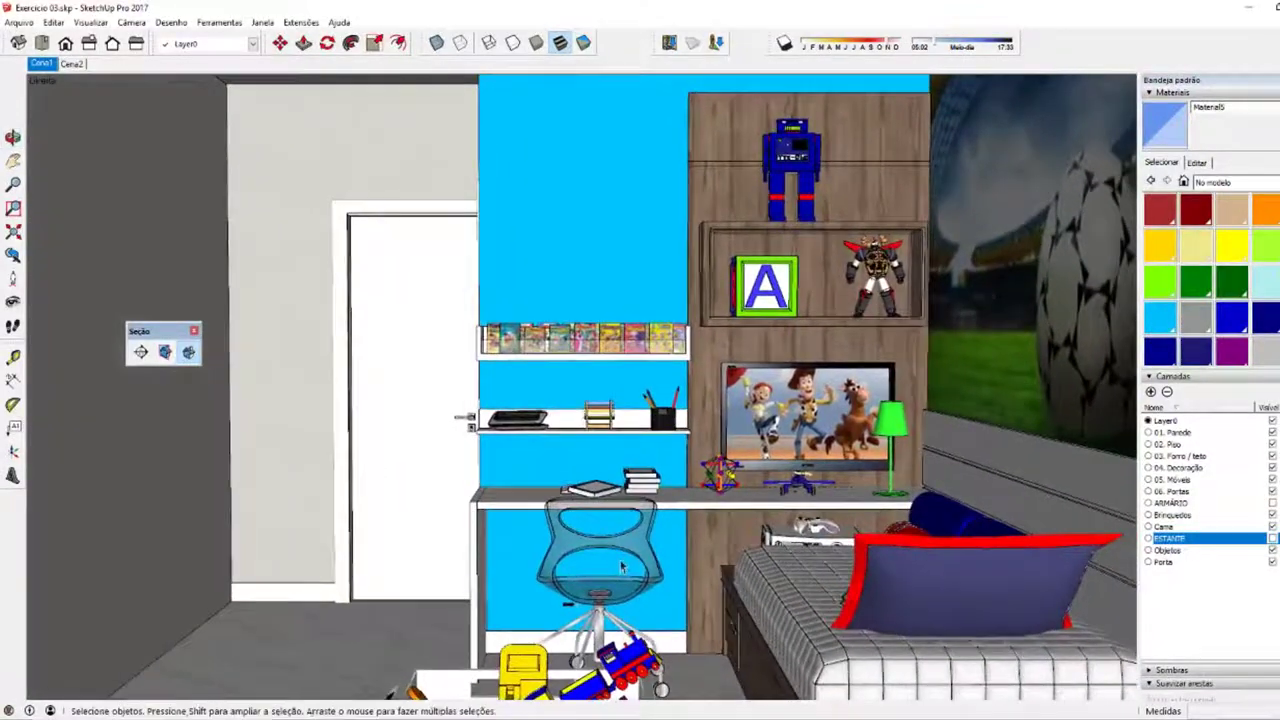
text(15)
key(Return)
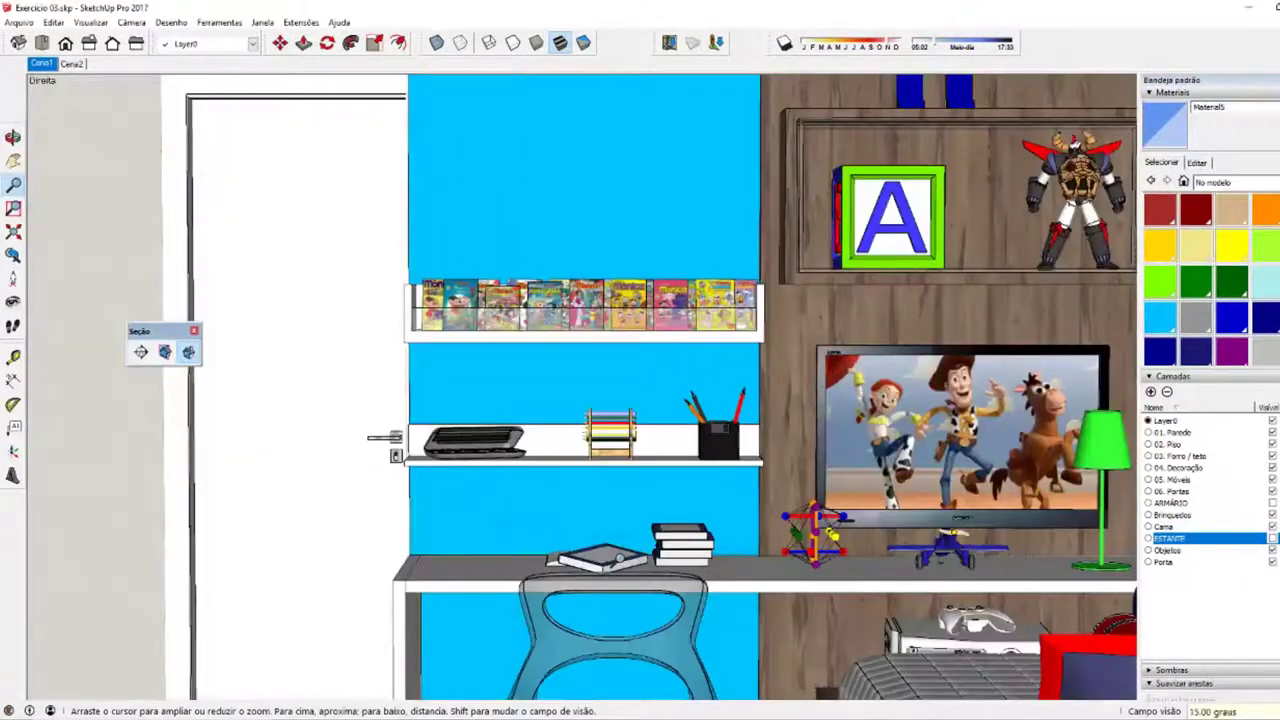
mouse_move(610, 520)
middle_down()
mouse_move(650, 526)
mouse_move(635, 468)
middle_up()
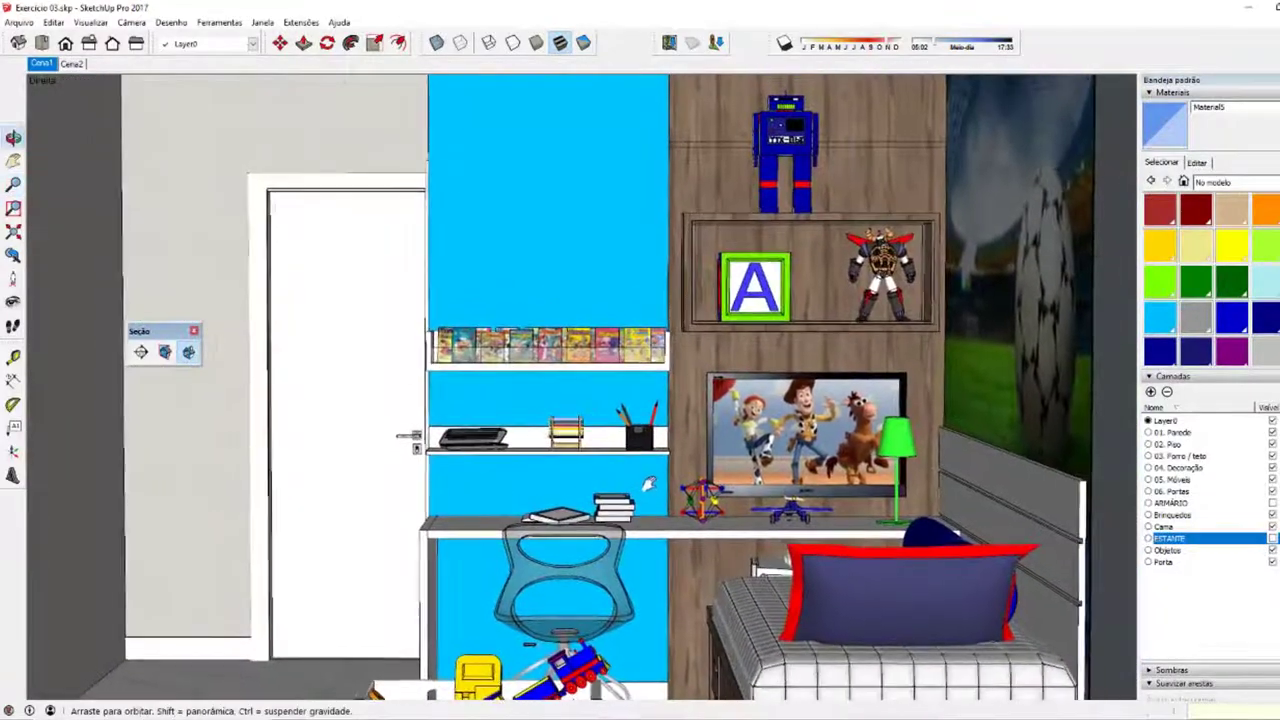
drag(635, 468, 654, 503)
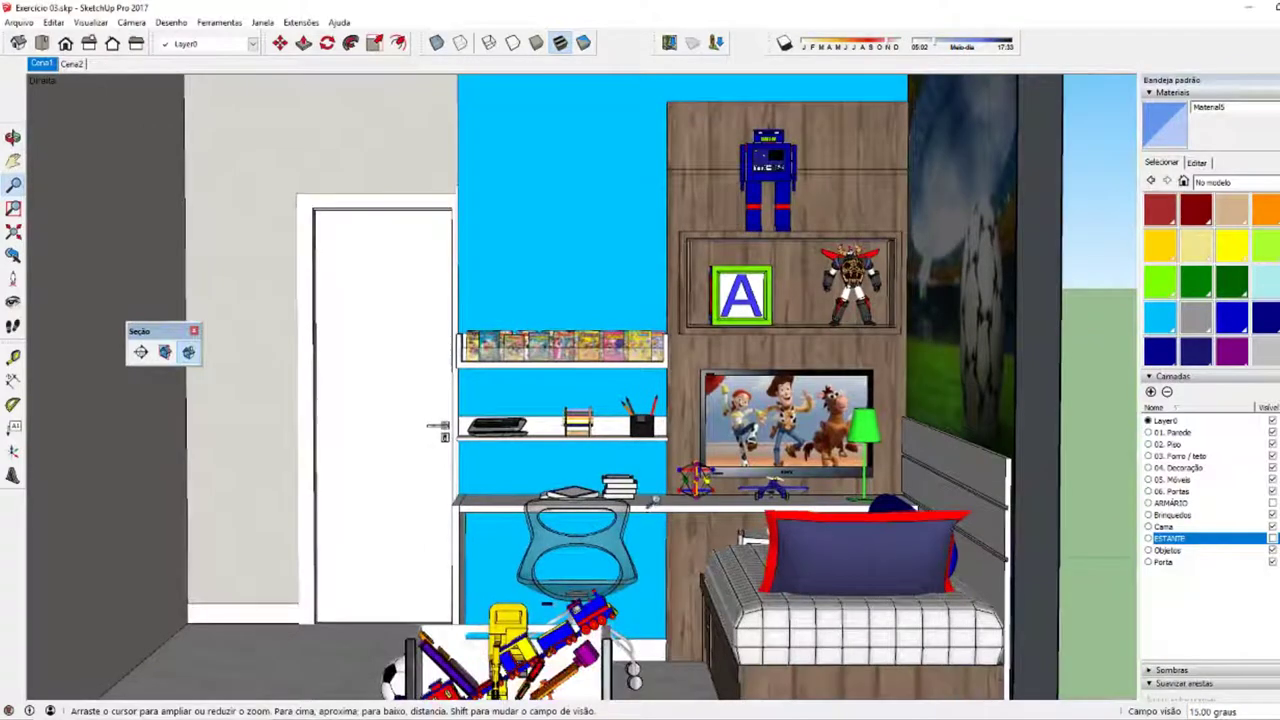
mouse_move(654, 501)
middle_down()
mouse_move(735, 480)
mouse_move(727, 494)
mouse_move(683, 404)
middle_up()
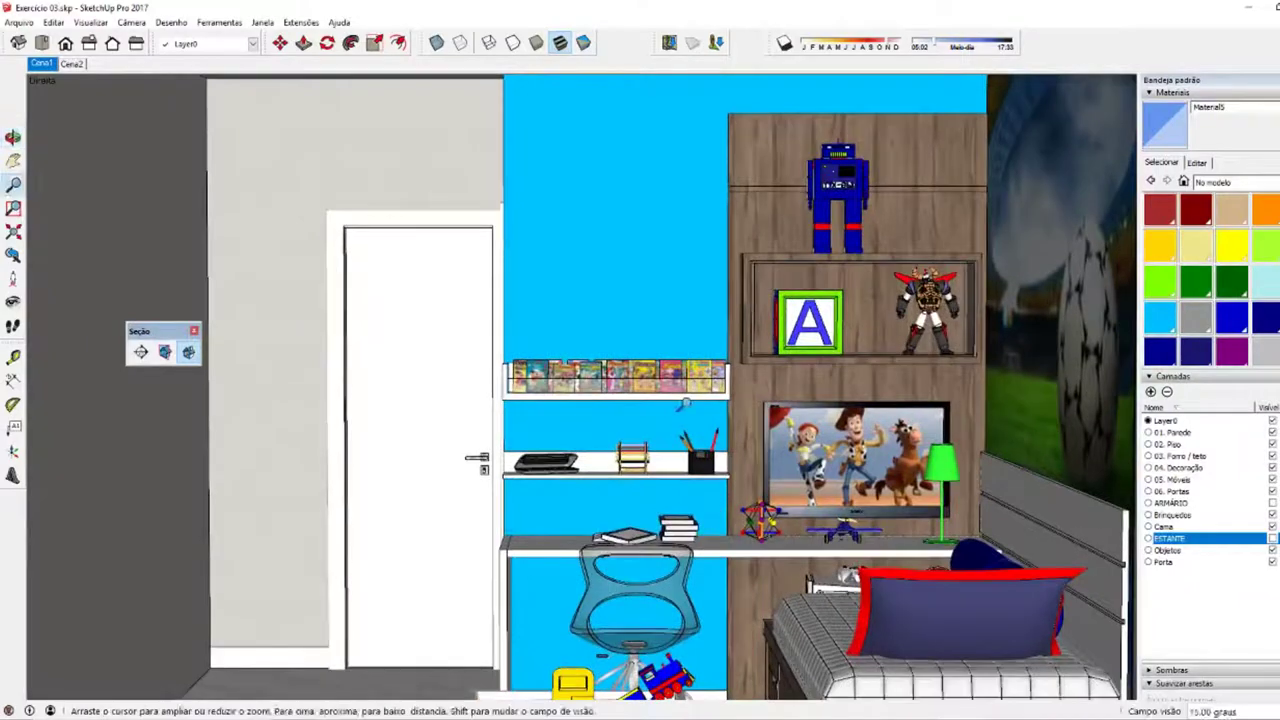
- Set the field of view to 25 degrees and zoom in on the desk, shelves and bed
text(25)
key(Return)
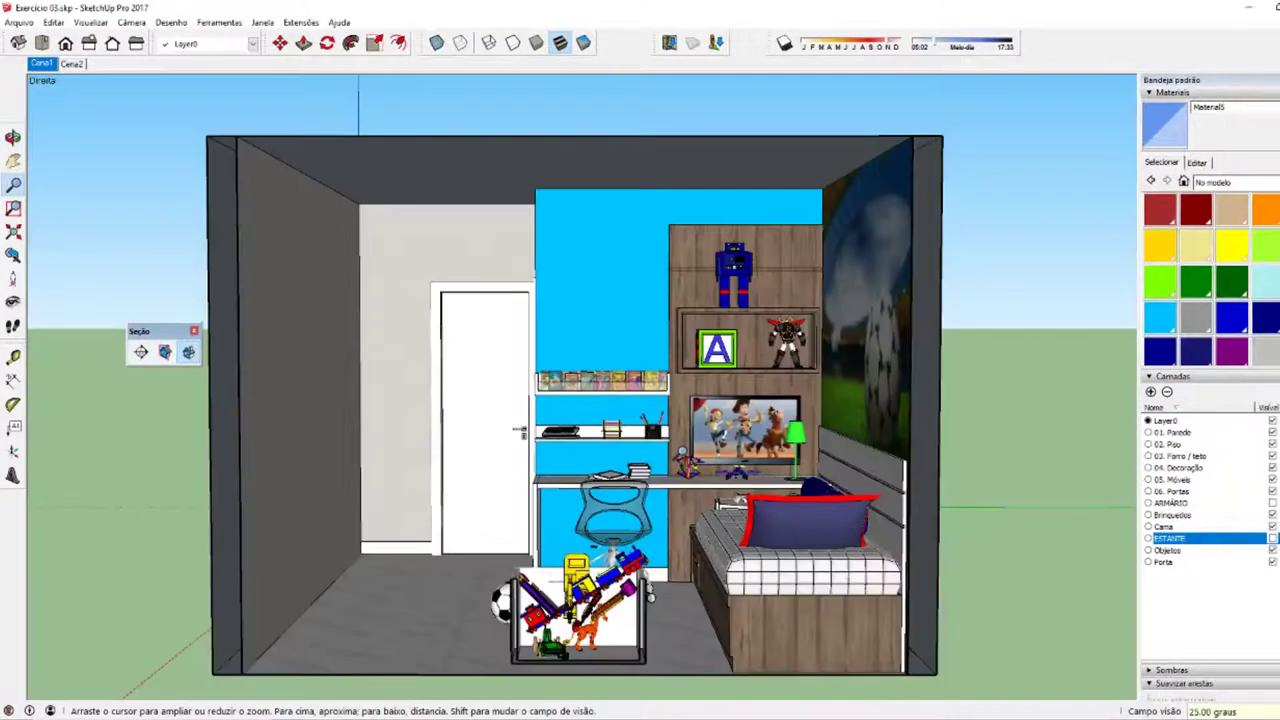
scroll(580, 385, up, 2)
scroll(580, 385, up, 2)
scroll(580, 385, up, 1)
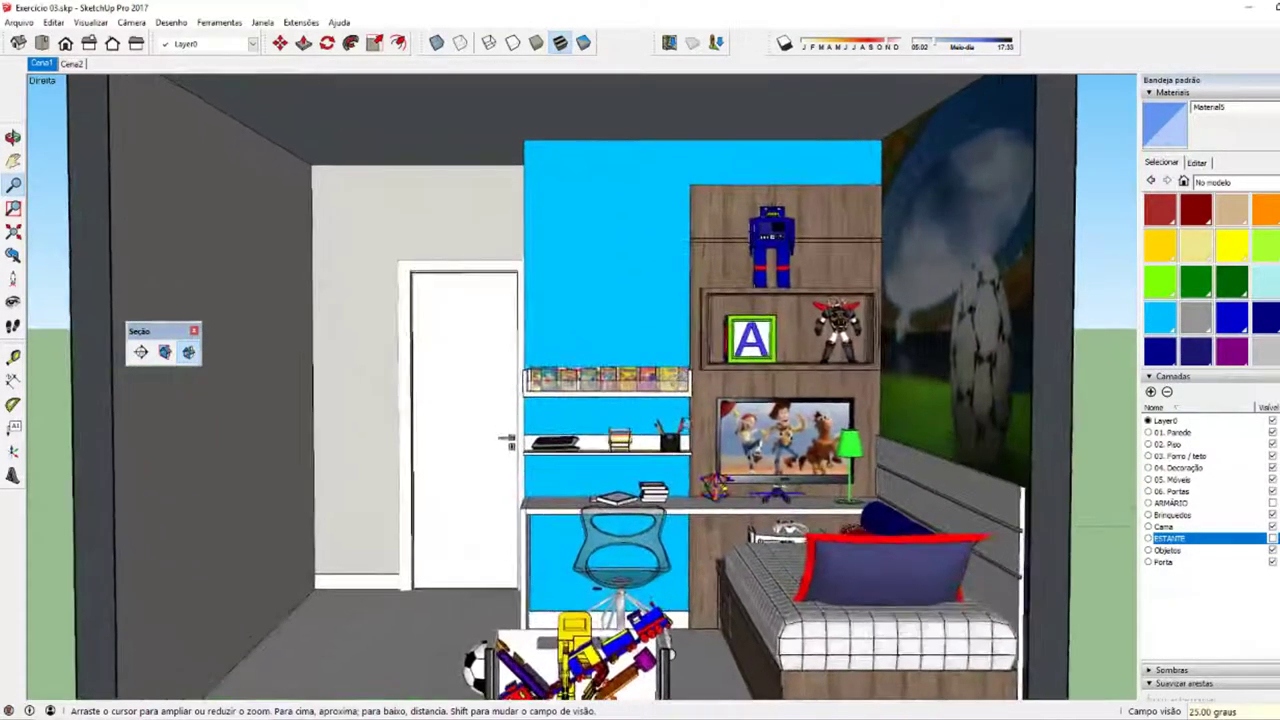
scroll(580, 385, up, 2)
middle_drag(712, 370, 711, 378)
key(z)
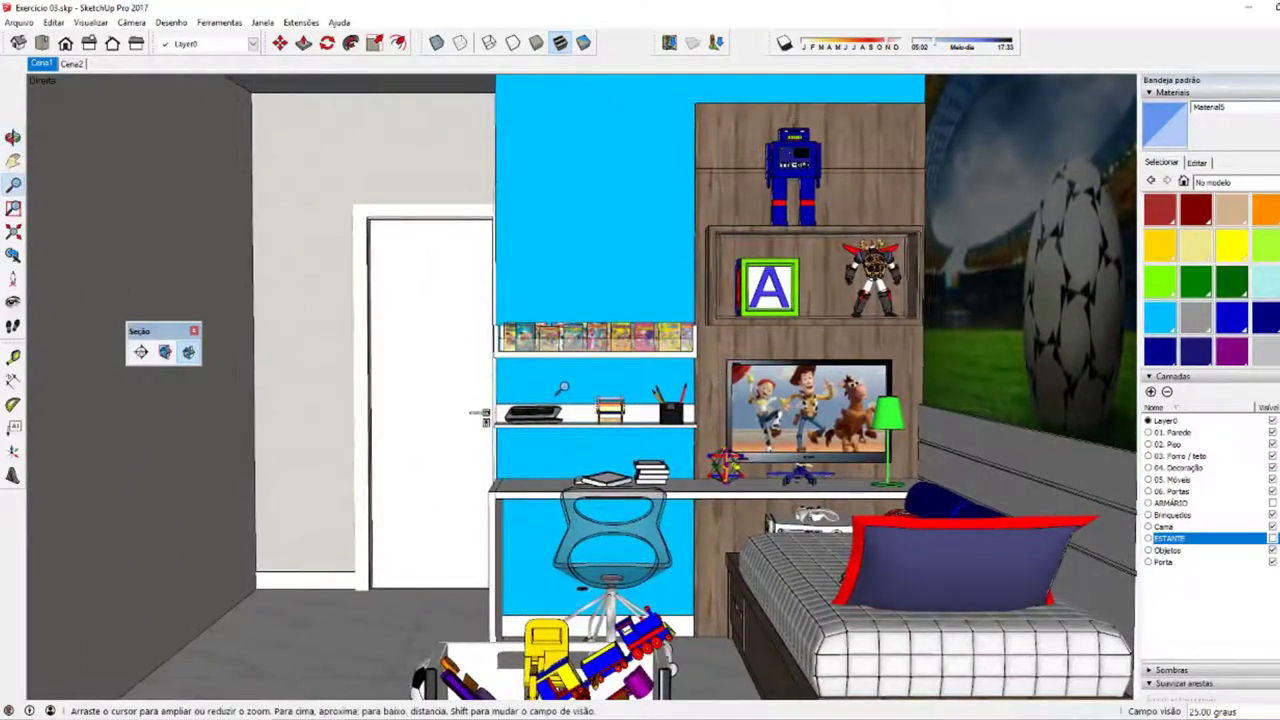
middle_drag(620, 440, 616, 443)
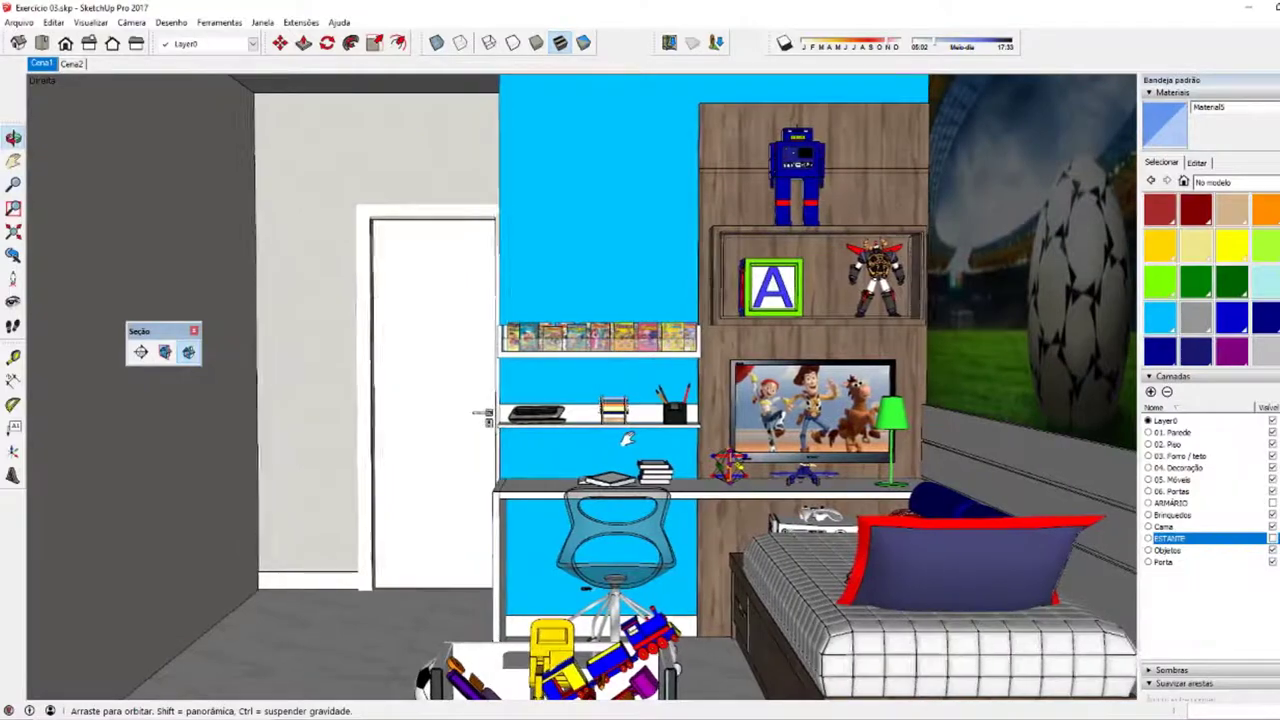
- Switch the camera to two-point perspective and shift the view up to frame the shelves
click(131, 22)
click(180, 117)
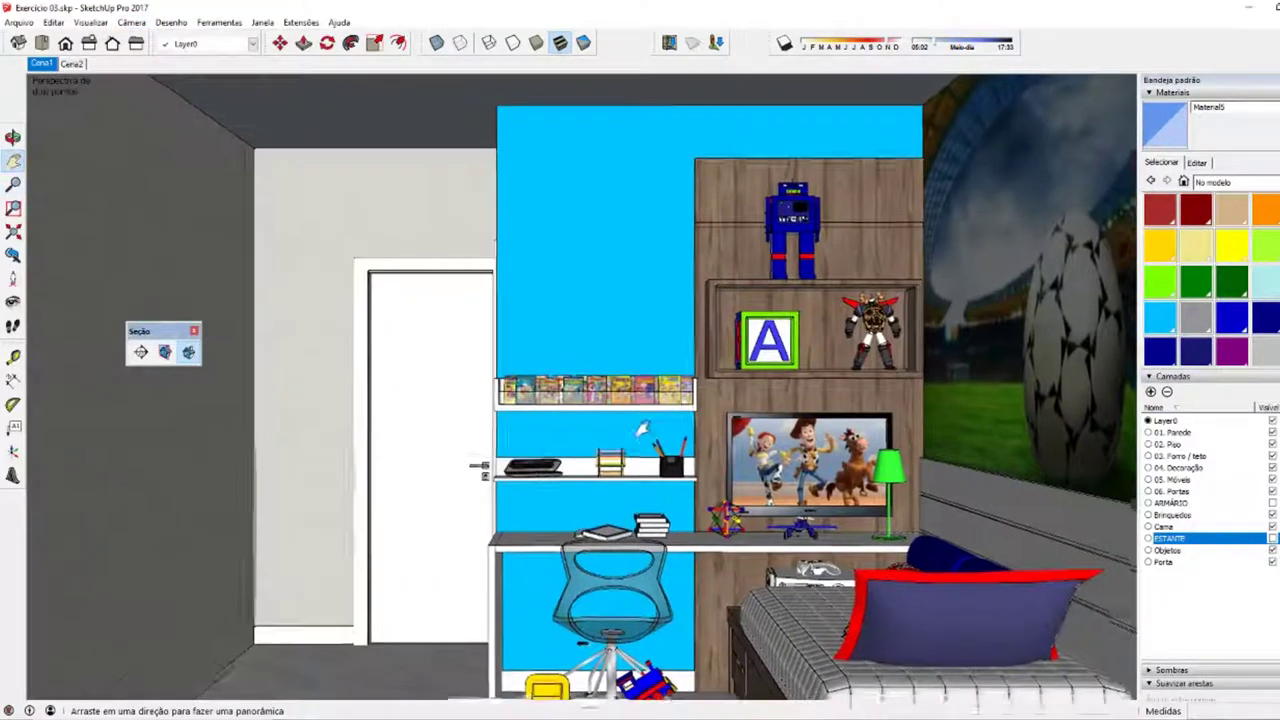
drag(642, 429, 654, 368)
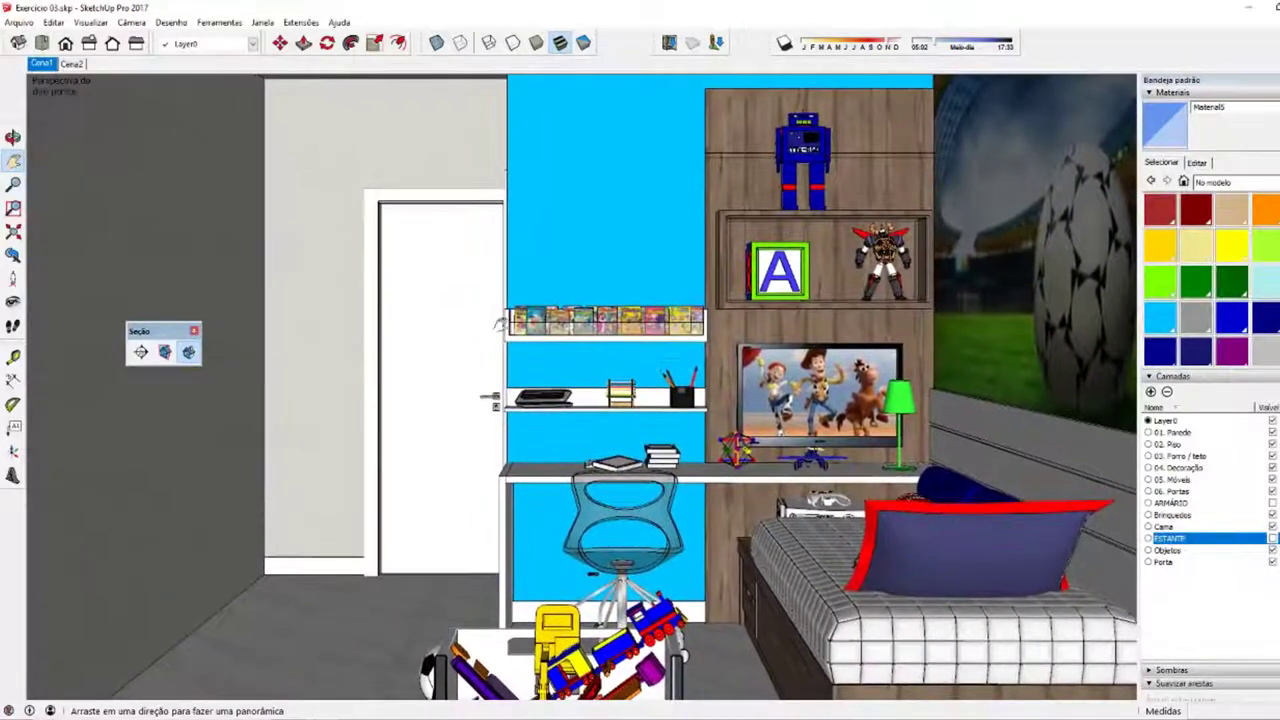
- Add the current view as scene Cena3, then step through Cena1, Cena3 and Cena2
right_click(44, 67)
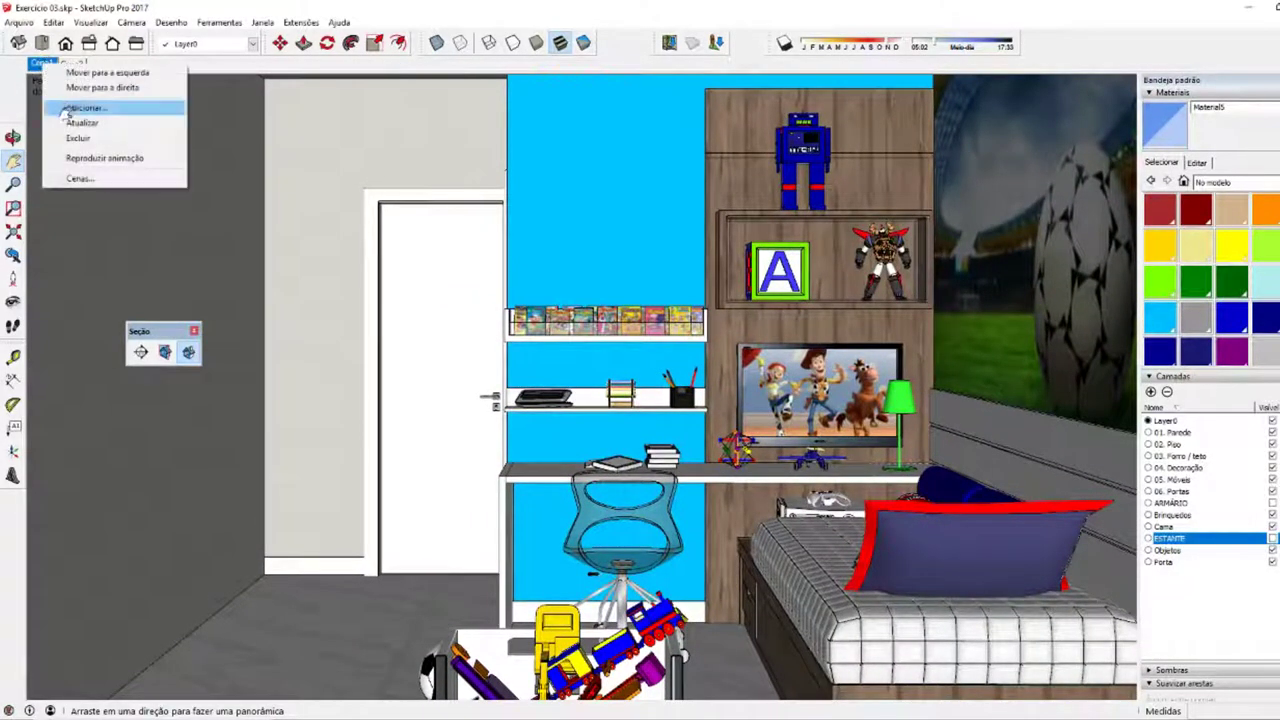
click(113, 107)
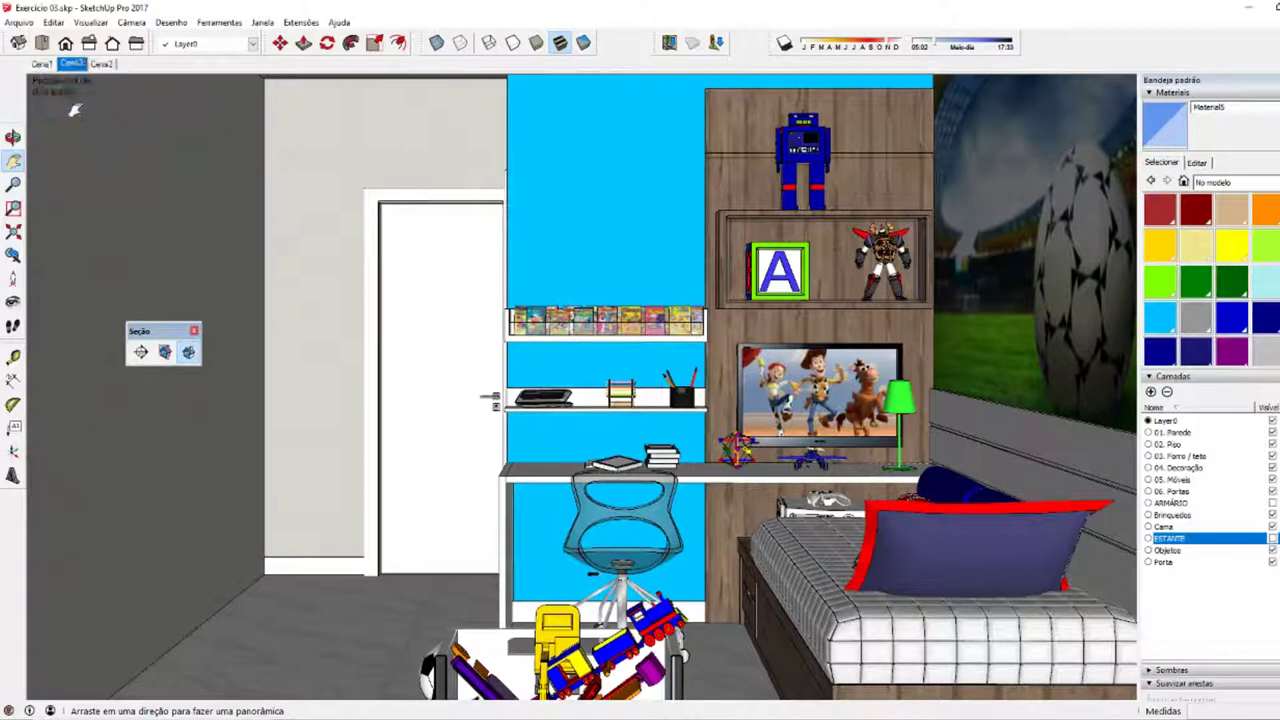
click(41, 65)
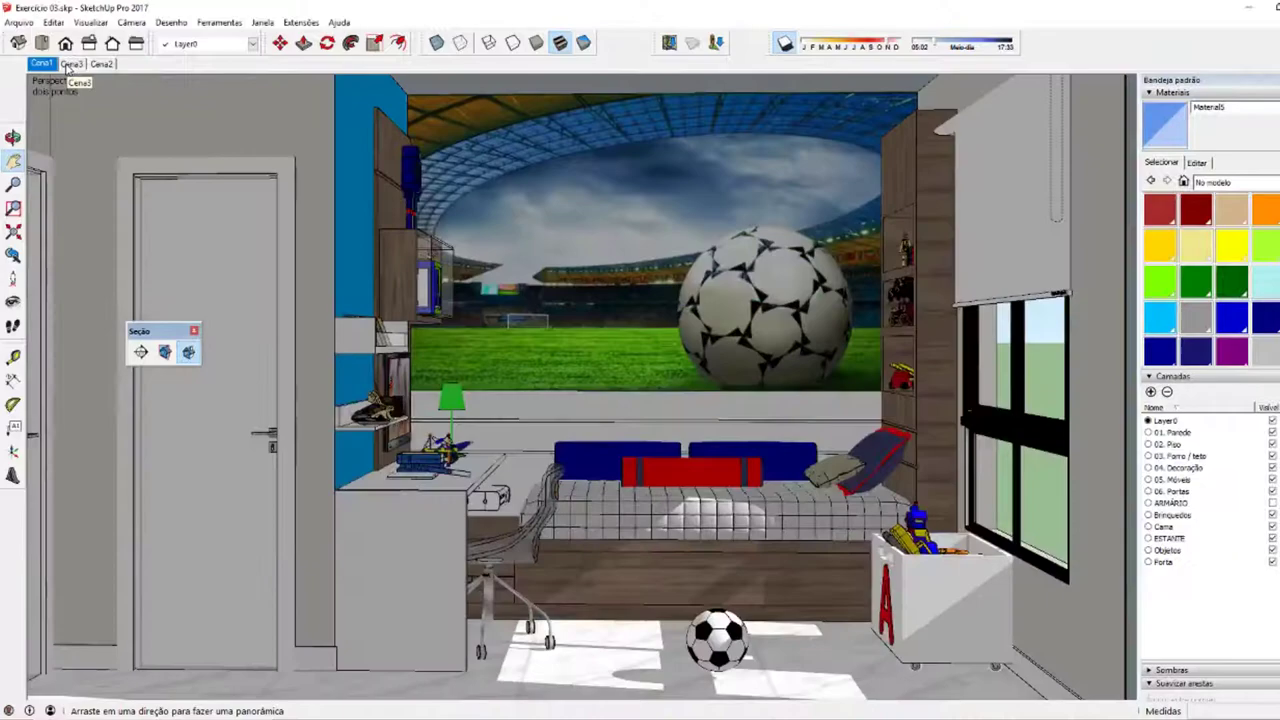
click(70, 64)
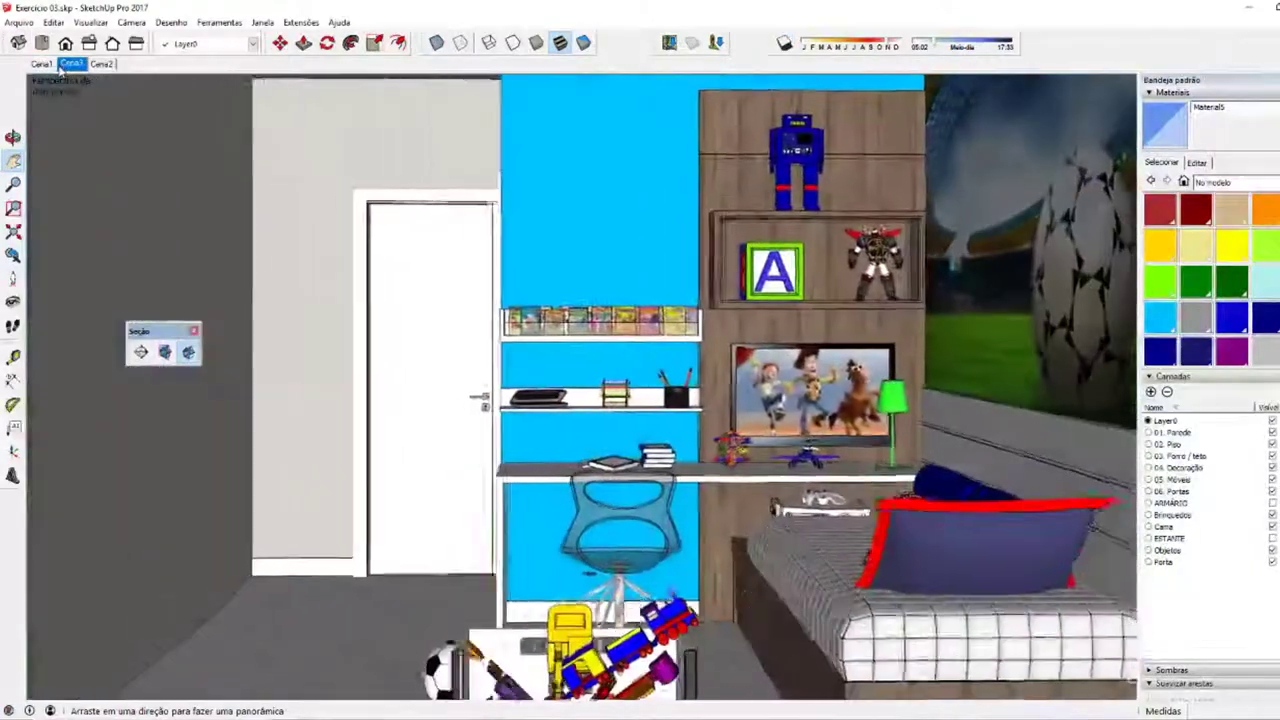
click(101, 64)
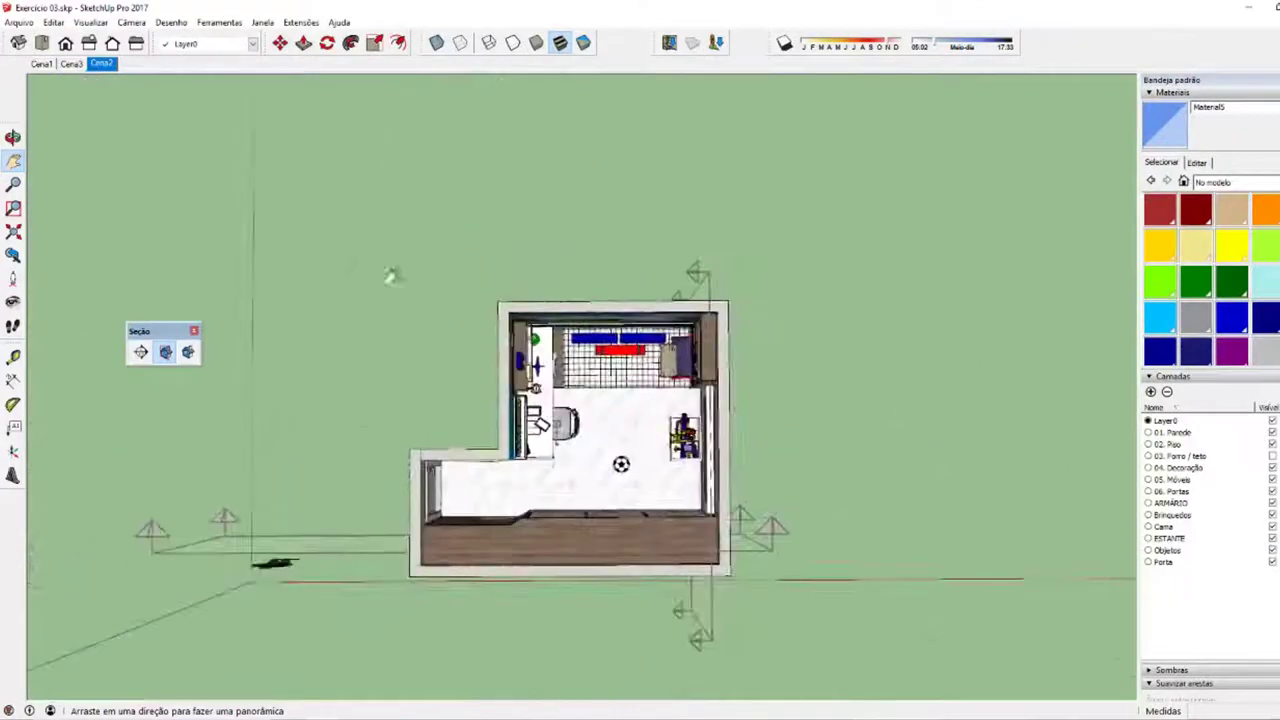
- Hide the section plane markers and update the Cena2 scene, confirming the warning
click(170, 360)
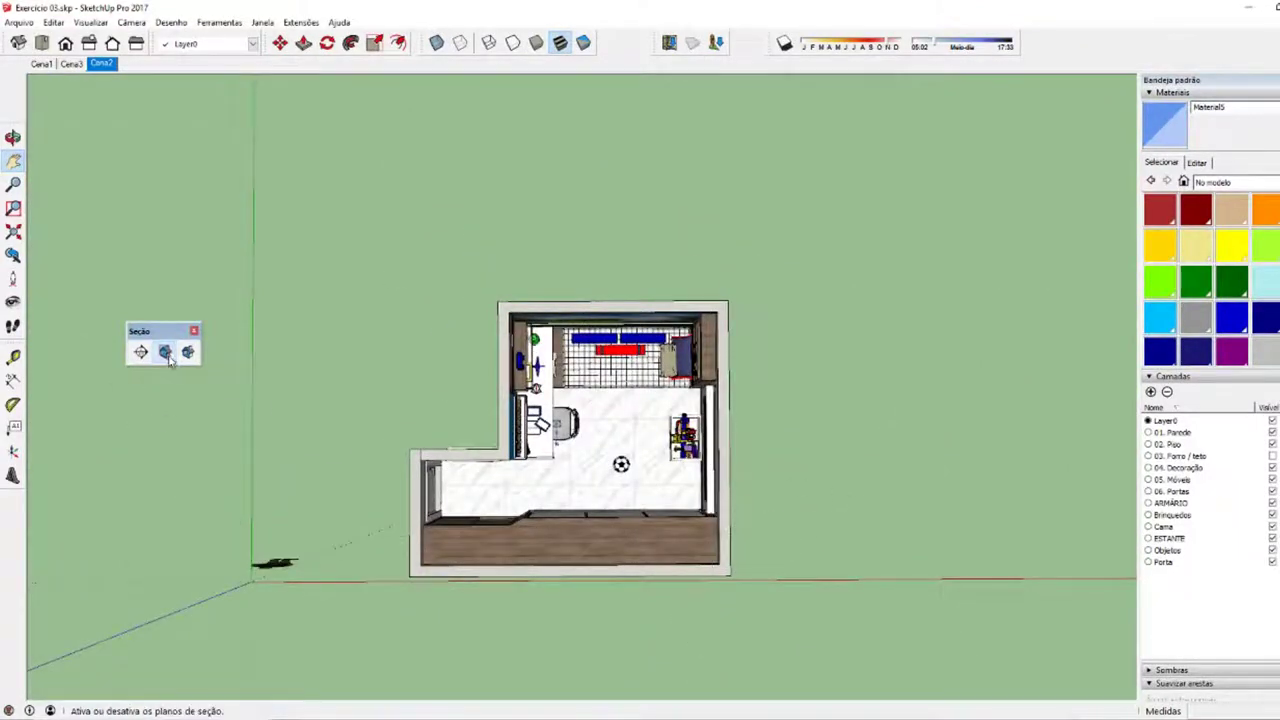
right_click(100, 65)
click(129, 126)
click(677, 423)
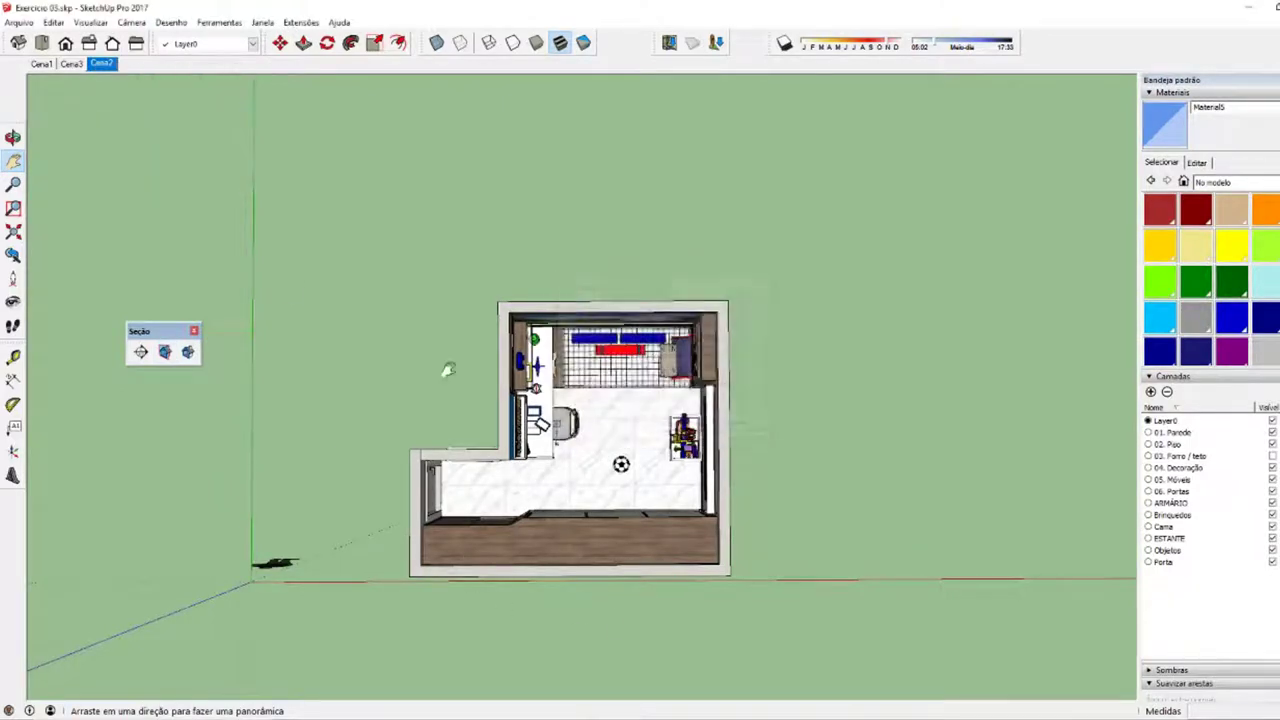
- Orbit around the room and return to an overhead view
mouse_move(496, 535)
middle_down()
mouse_move(634, 372)
mouse_move(13, 208)
middle_up()
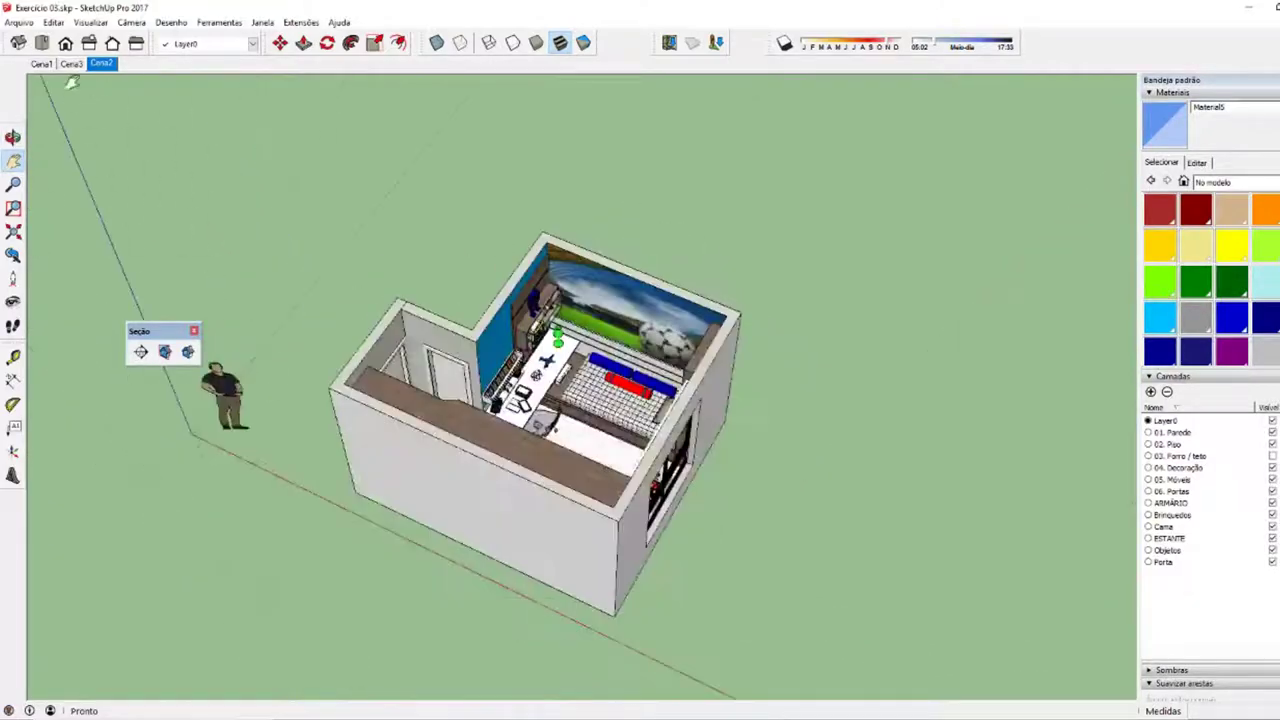
mouse_move(250, 500)
middle_down()
mouse_move(38, 320)
mouse_move(783, 548)
middle_up()
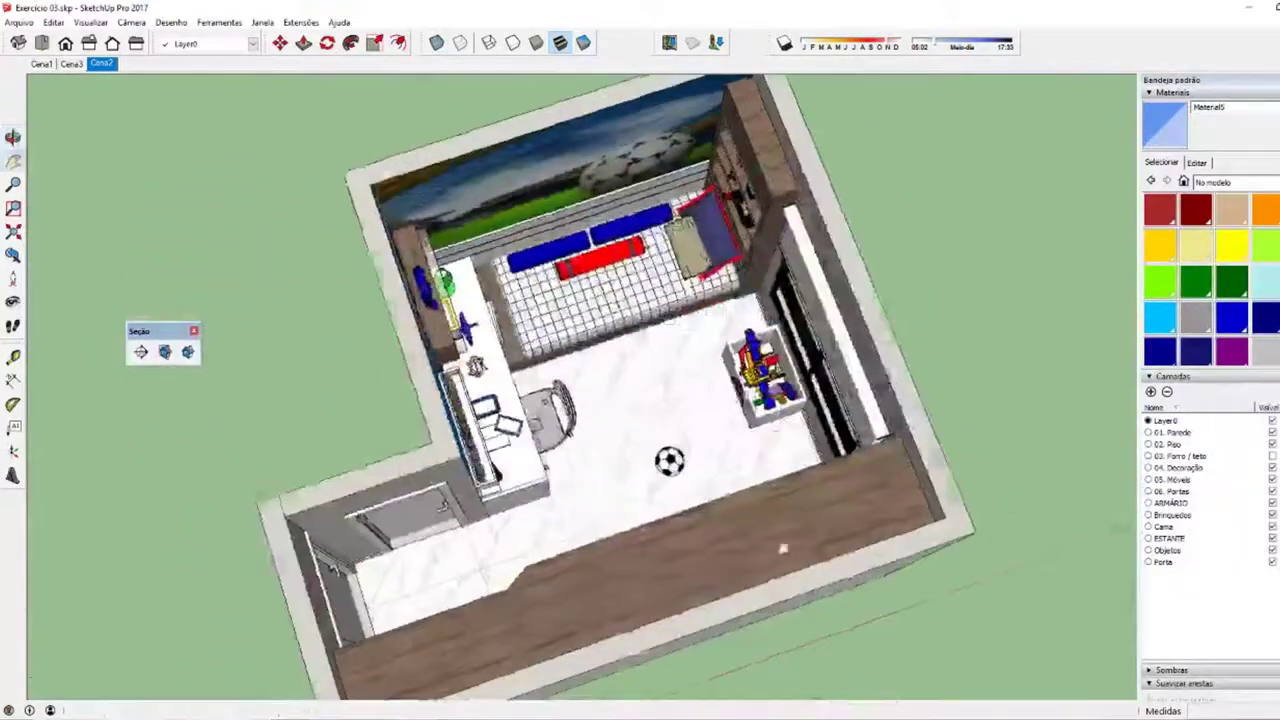
scroll(783, 548, down, 3)
mouse_move(783, 548)
middle_down()
mouse_move(453, 569)
mouse_move(537, 572)
mouse_move(605, 551)
middle_up()
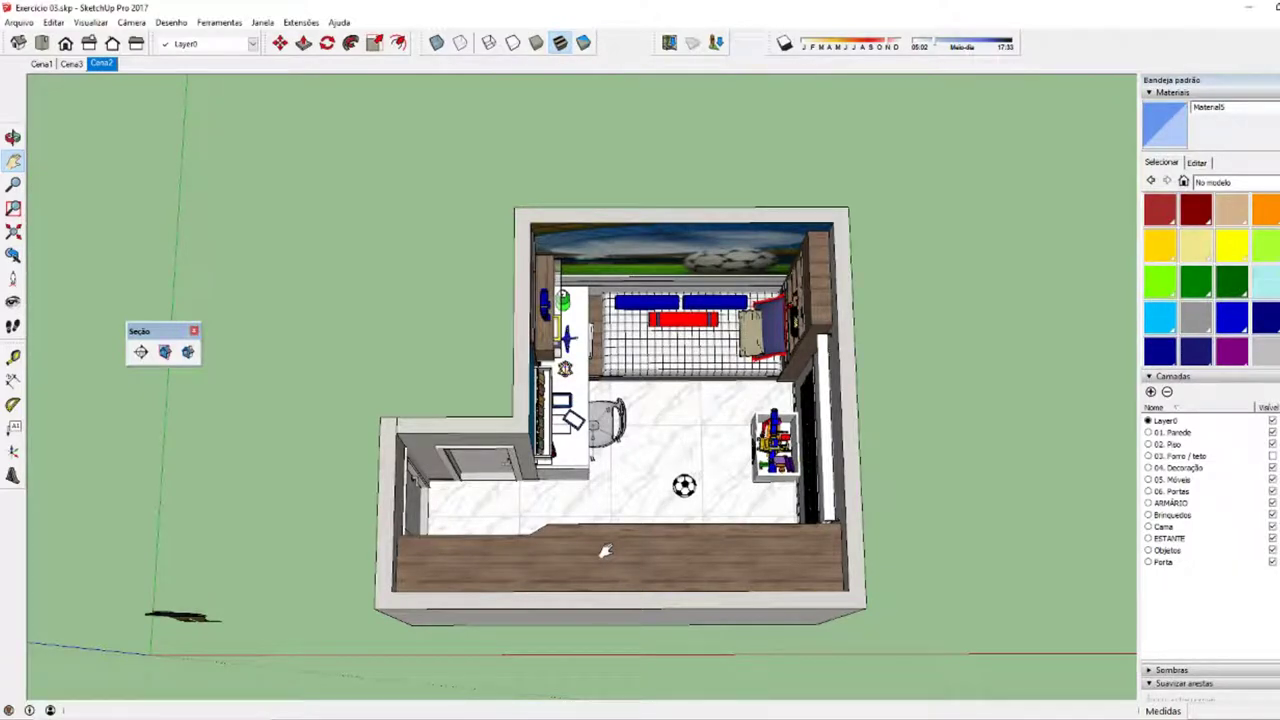
drag(838, 189, 272, 247)
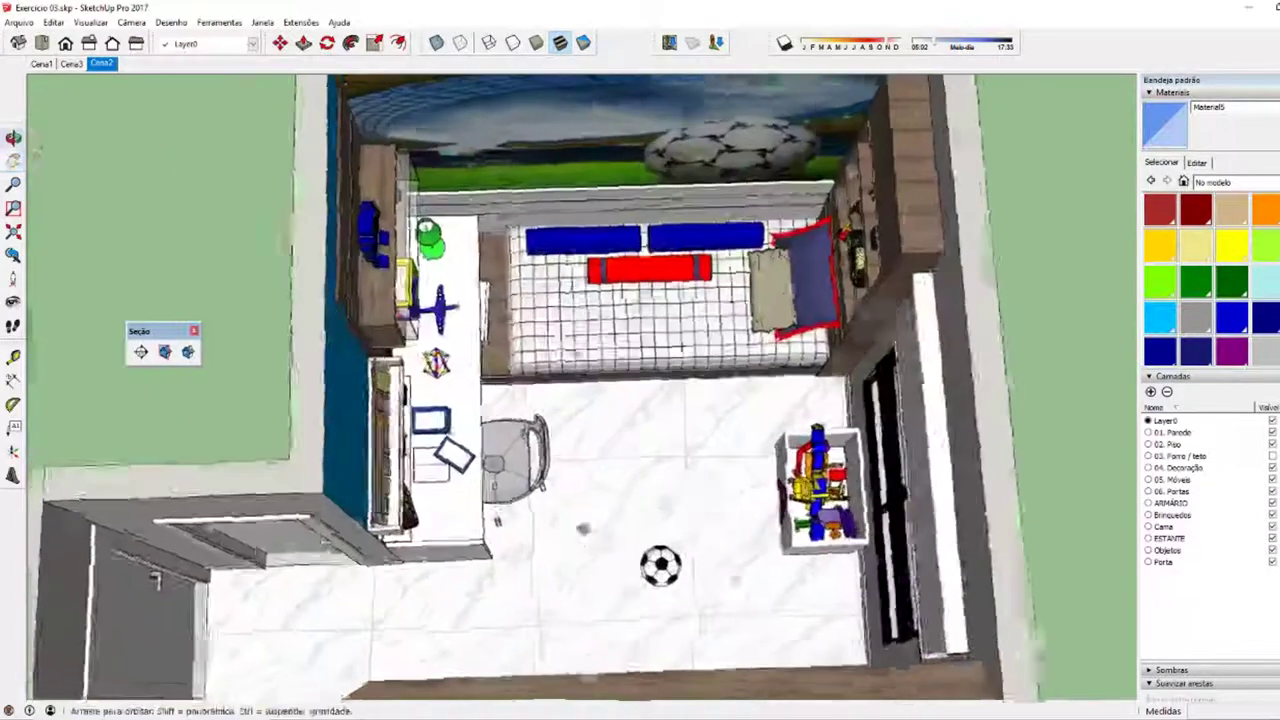
scroll(700, 420, up, 3)
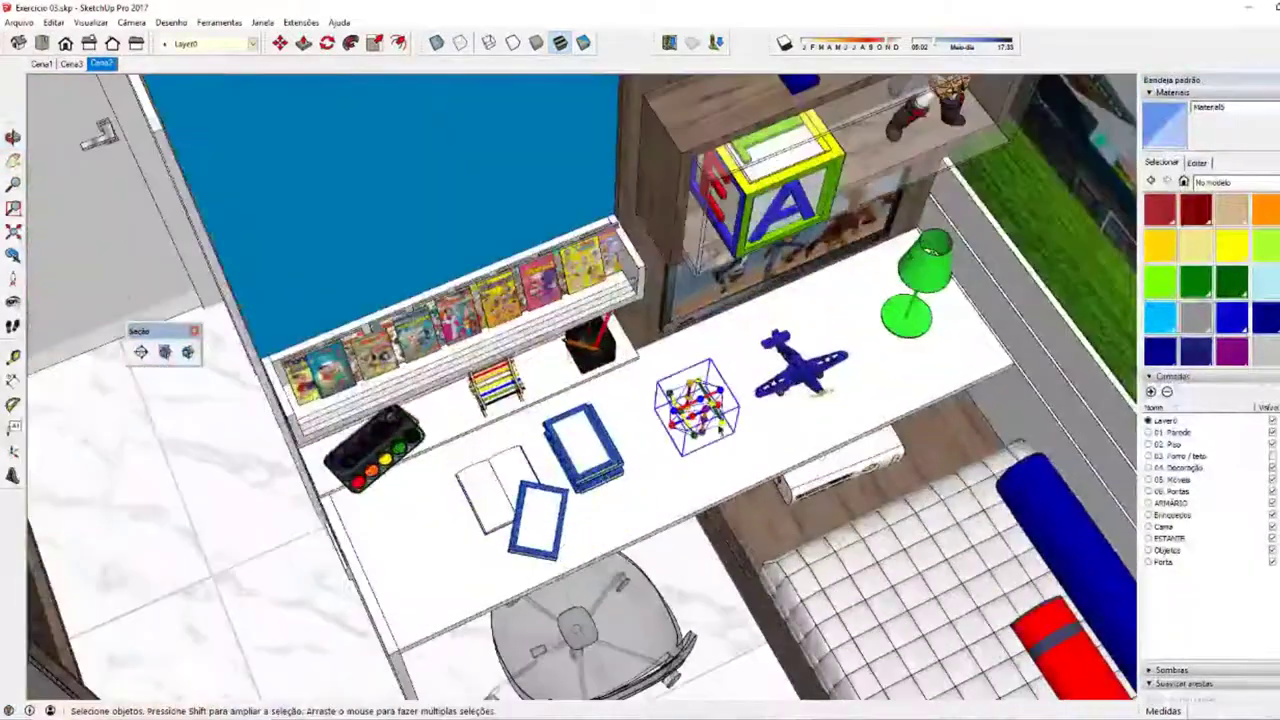
middle_drag(800, 365, 740, 440)
drag(640, 400, 760, 380)
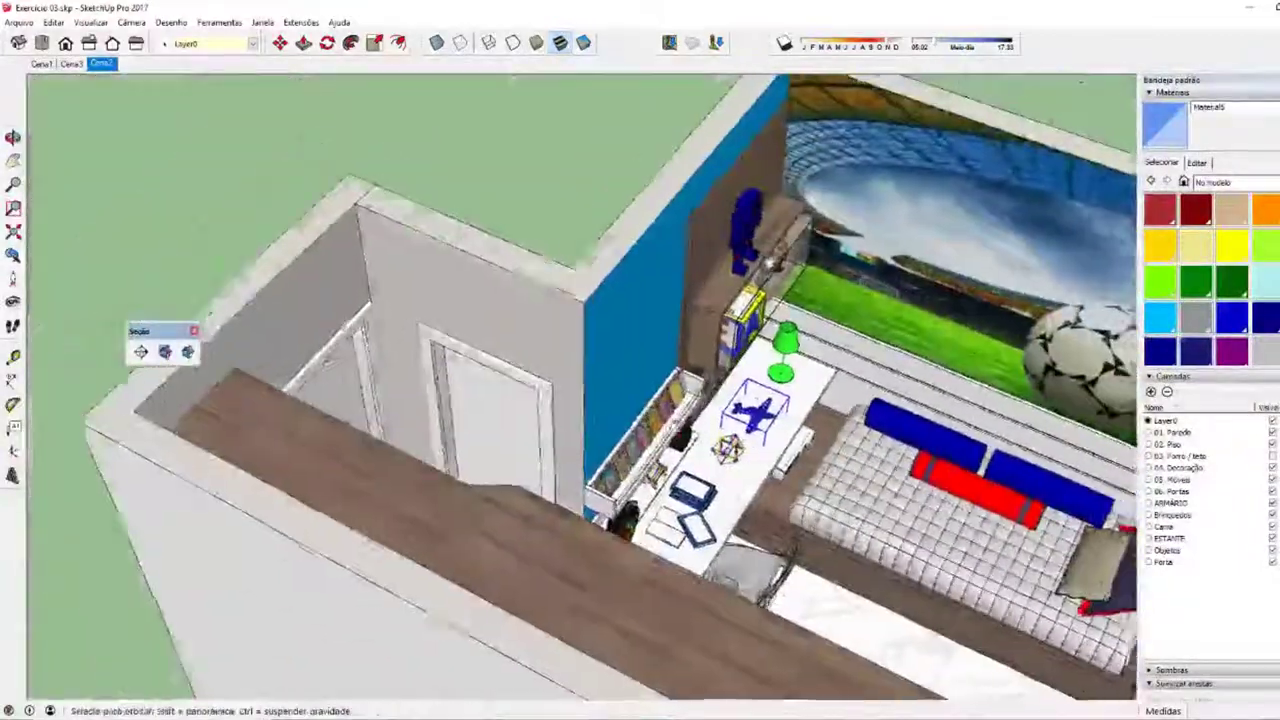
drag(770, 262, 727, 305)
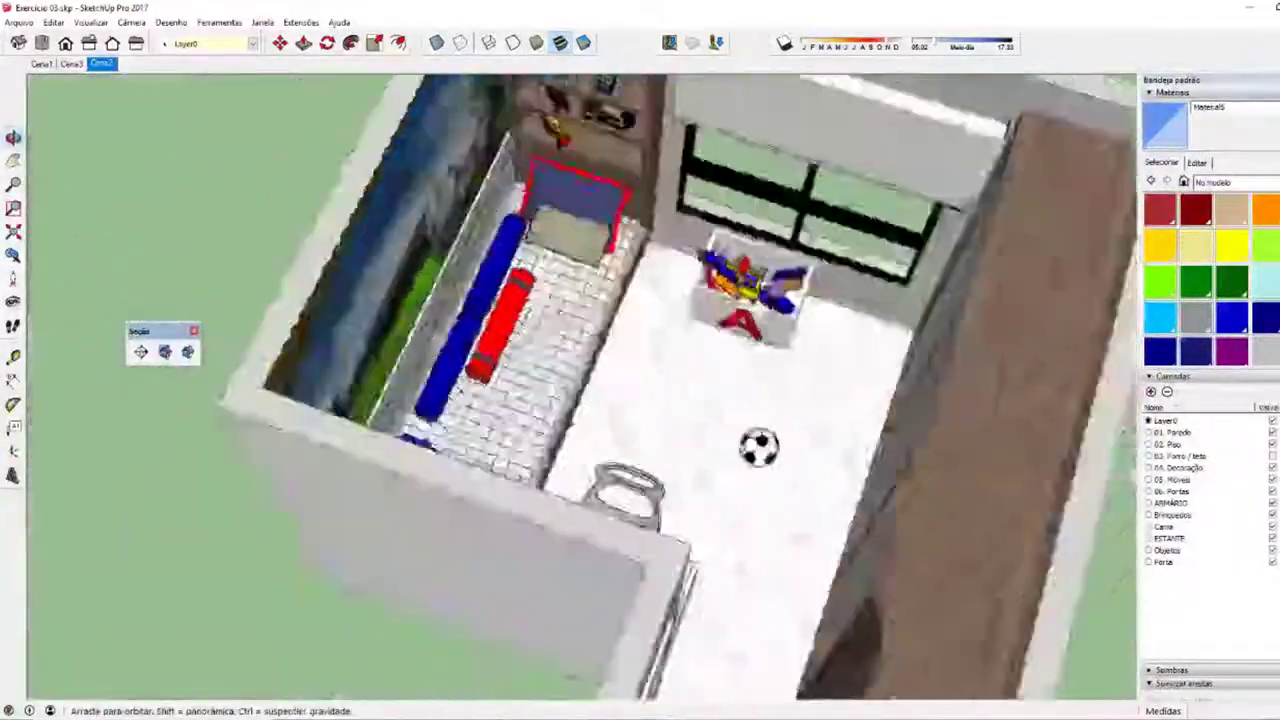
scroll(740, 290, down, 3)
scroll(750, 275, down, 3)
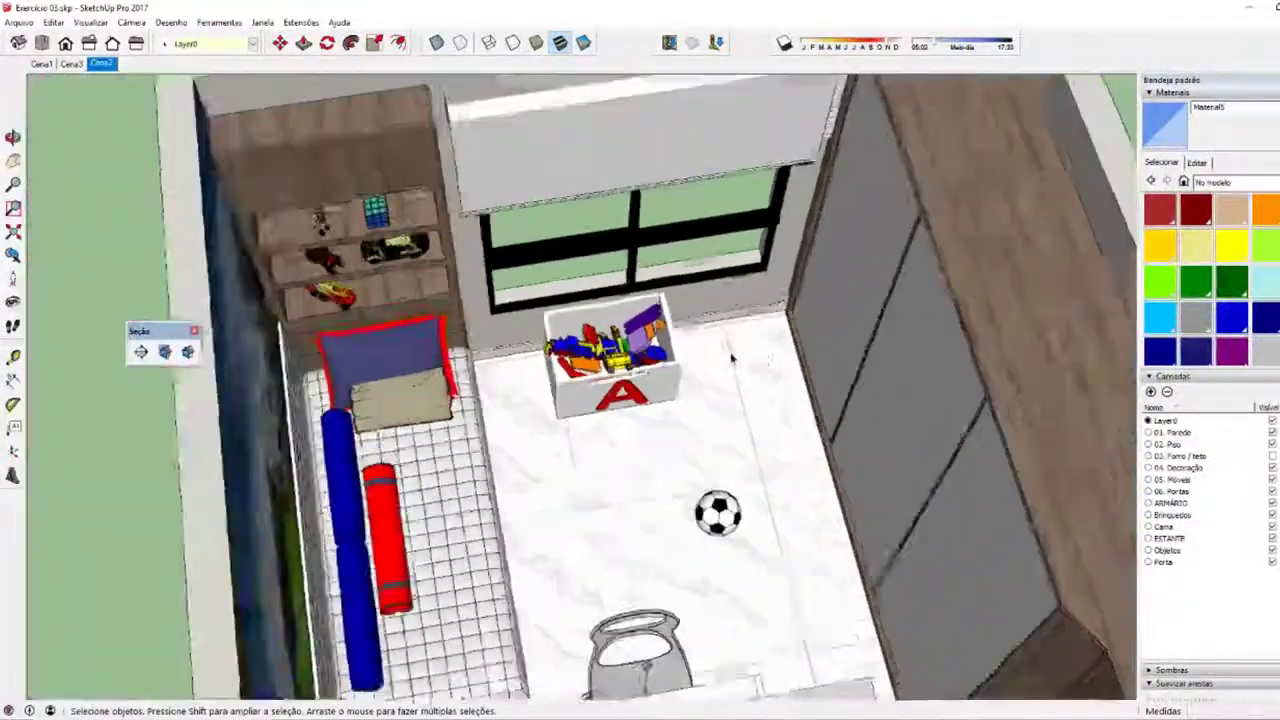
mouse_move(750, 275)
middle_down()
mouse_move(420, 450)
mouse_move(645, 400)
mouse_move(520, 440)
middle_up()
scroll(500, 450, up, 2)
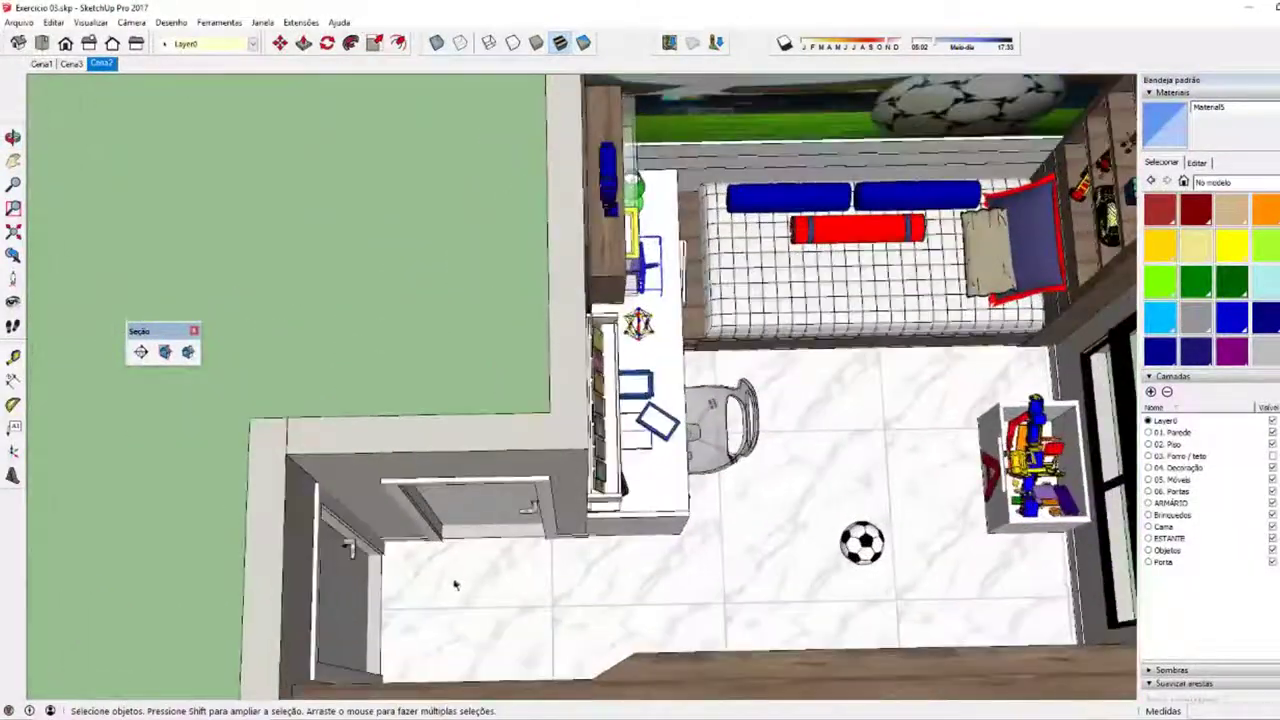
scroll(490, 455, down, 3)
scroll(472, 462, up, 3)
scroll(472, 461, down, 2)
scroll(472, 461, down, 2)
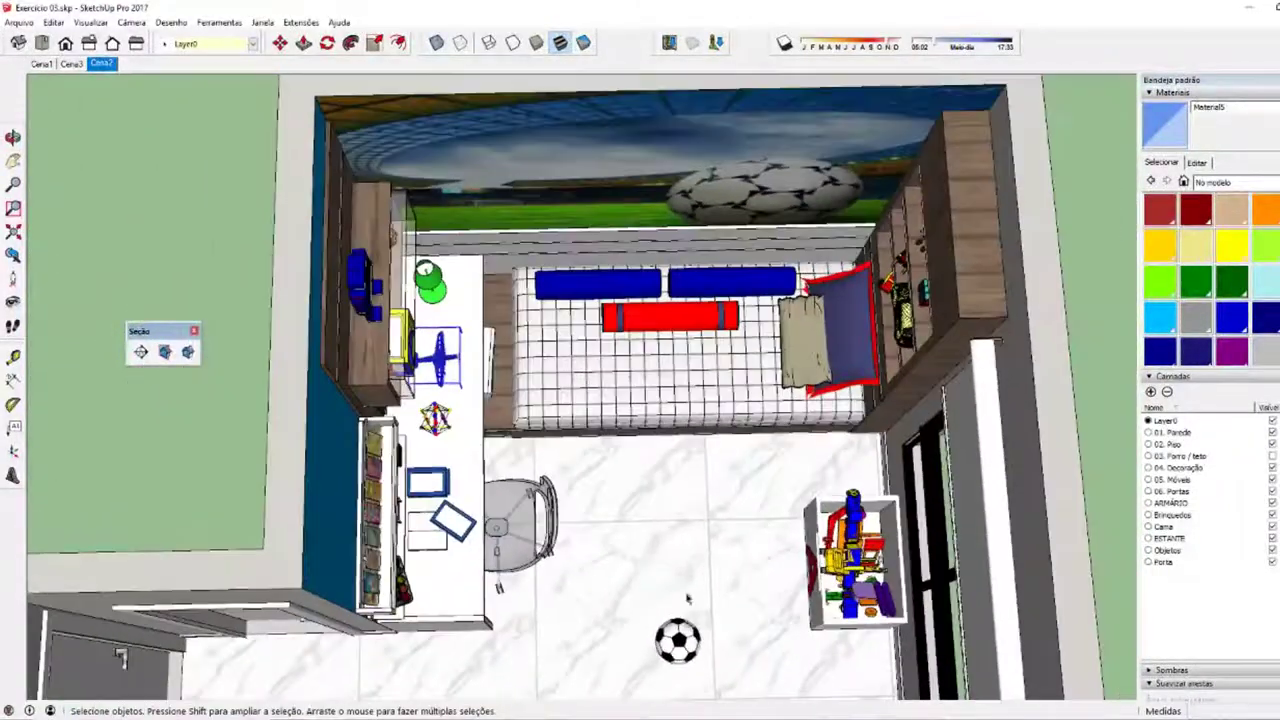
scroll(472, 461, down, 2)
middle_drag(472, 461, 702, 396)
scroll(702, 396, down, 2)
scroll(695, 403, down, 1)
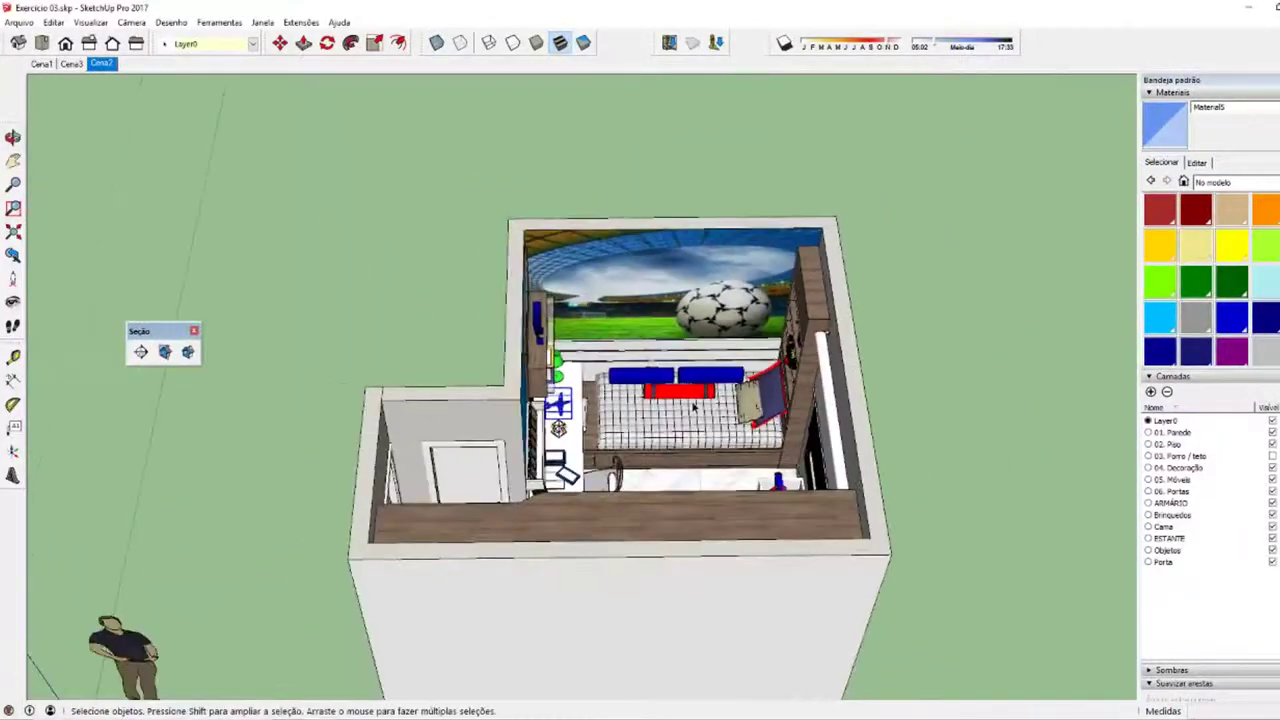